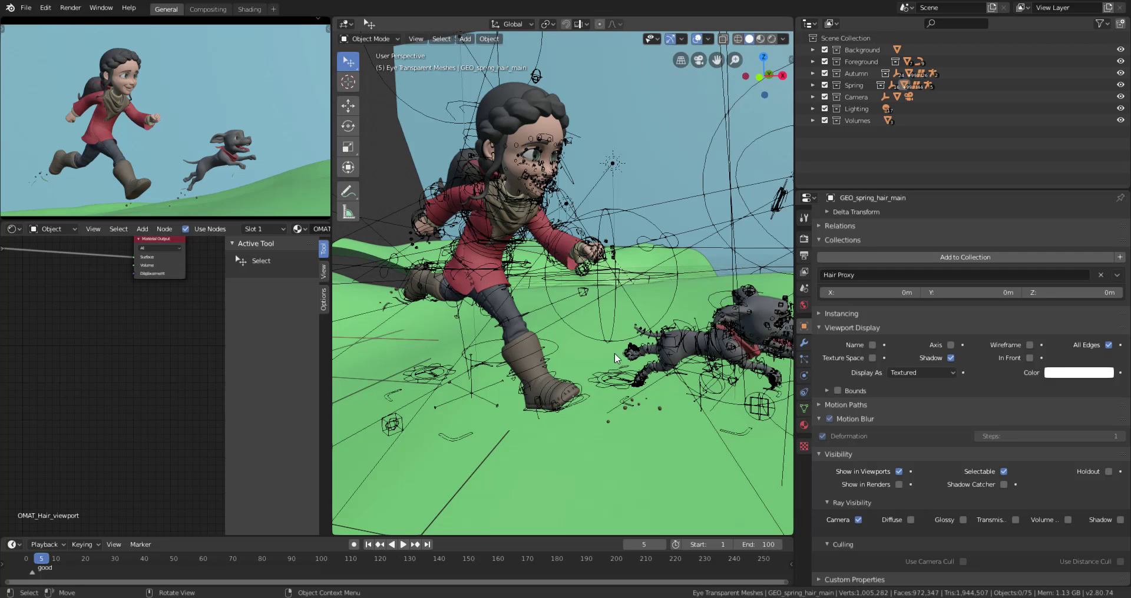
Step: Select the dog's rig, RIG-autumn, and orbit around the running girl and dog
scroll(591, 326, down, 3)
scroll(607, 333, up, 5)
scroll(624, 337, up, 5)
scroll(653, 347, down, 6)
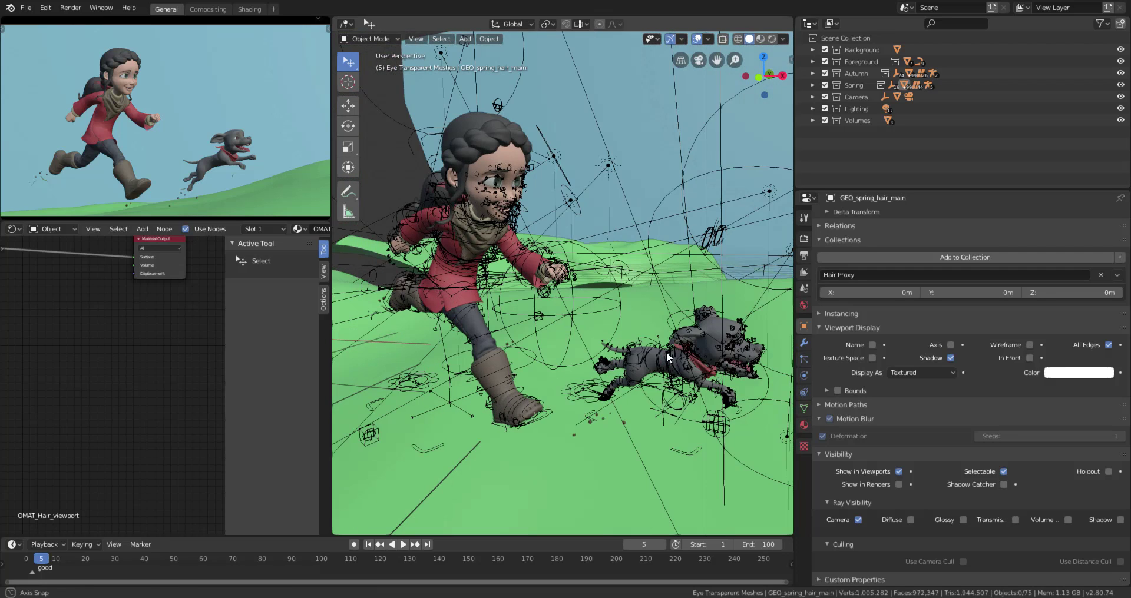
click(672, 362)
scroll(672, 362, down, 2)
scroll(671, 362, up, 2)
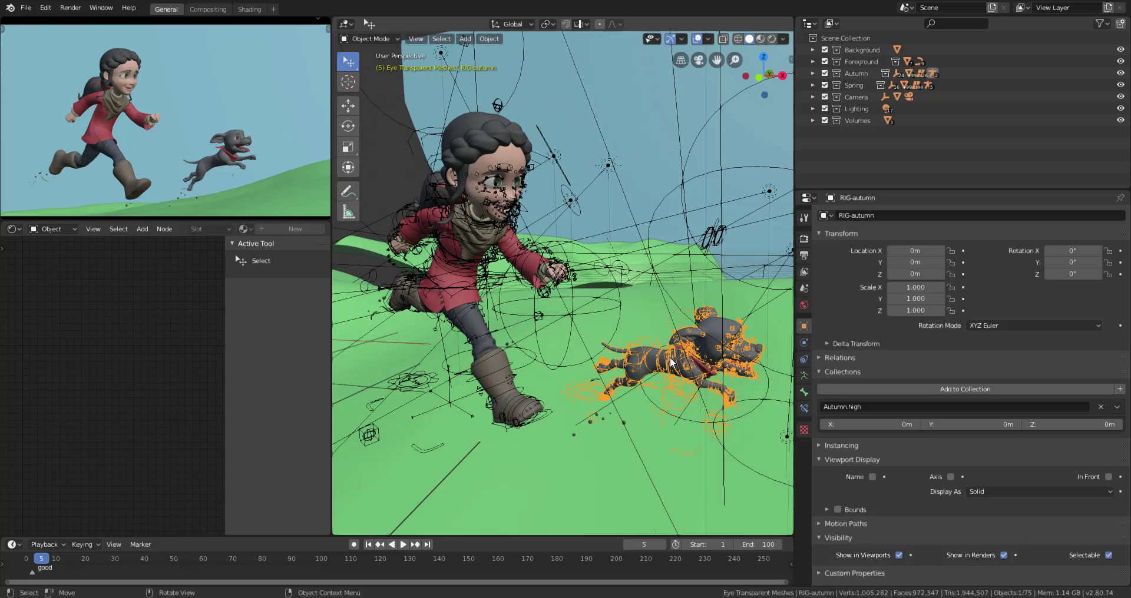
scroll(671, 363, down, 3)
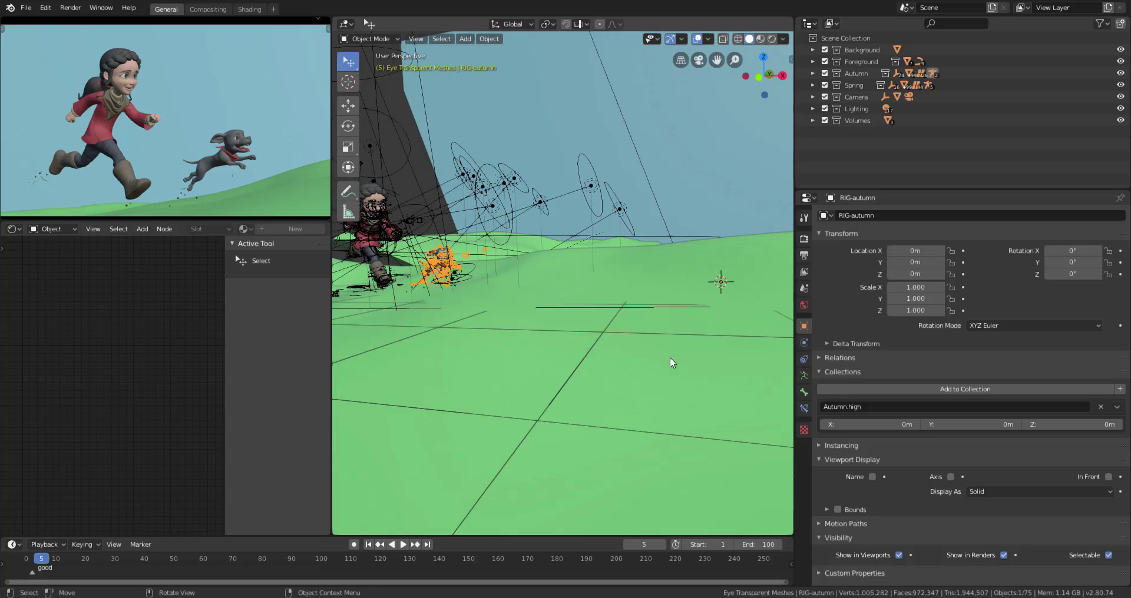
middle_drag(670, 357, 595, 351)
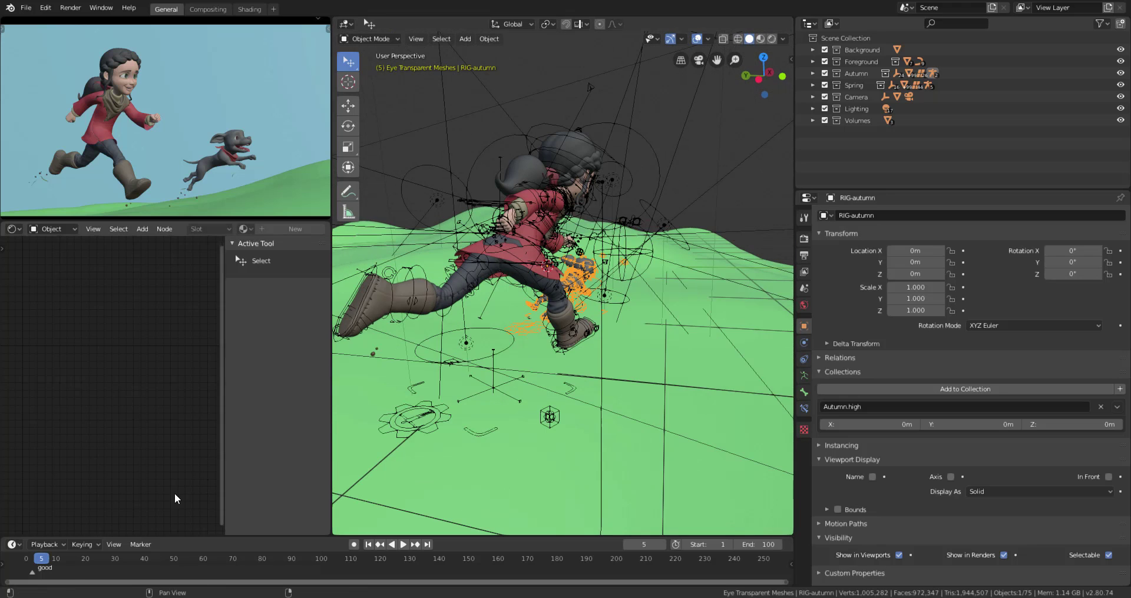
Step: Play the animation, stop at frame 24, then return to frame 7 and view the girl from behind
click(404, 544)
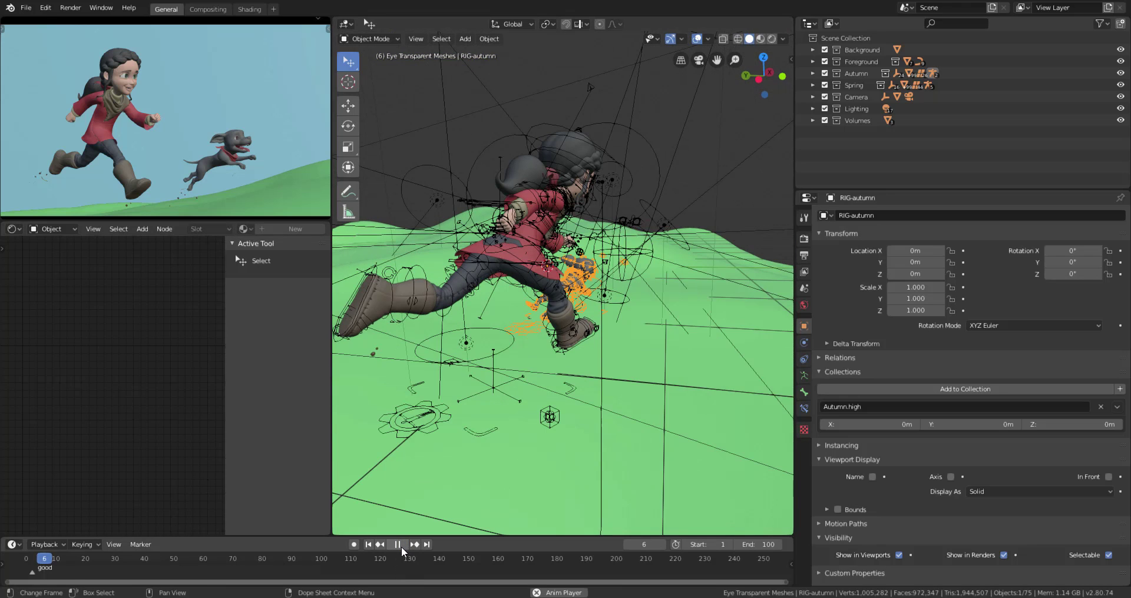
click(396, 545)
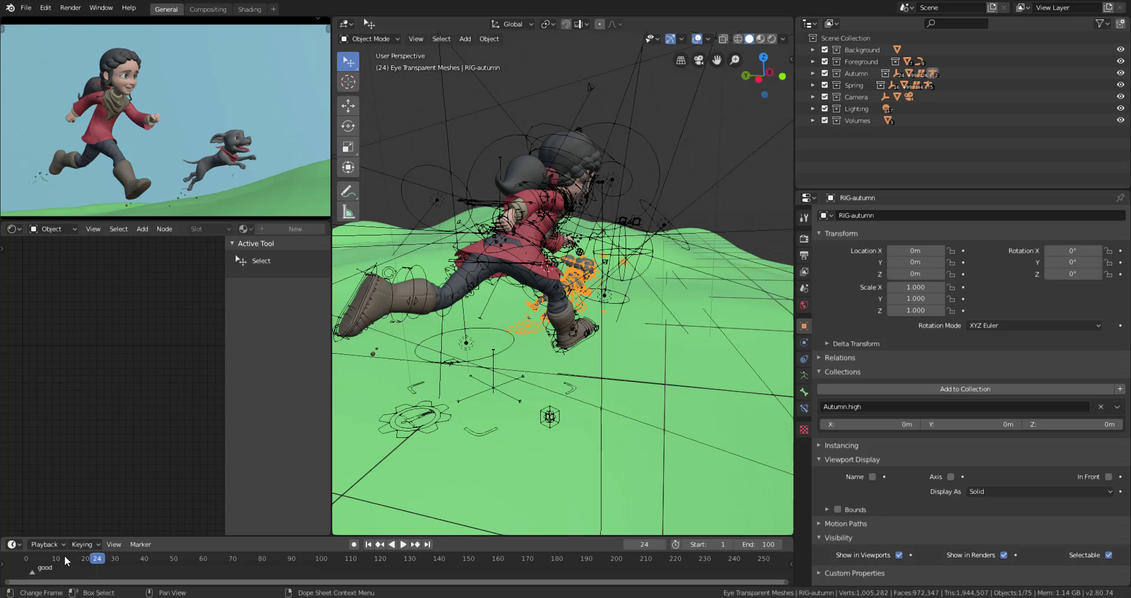
click(47, 559)
middle_drag(565, 306, 489, 303)
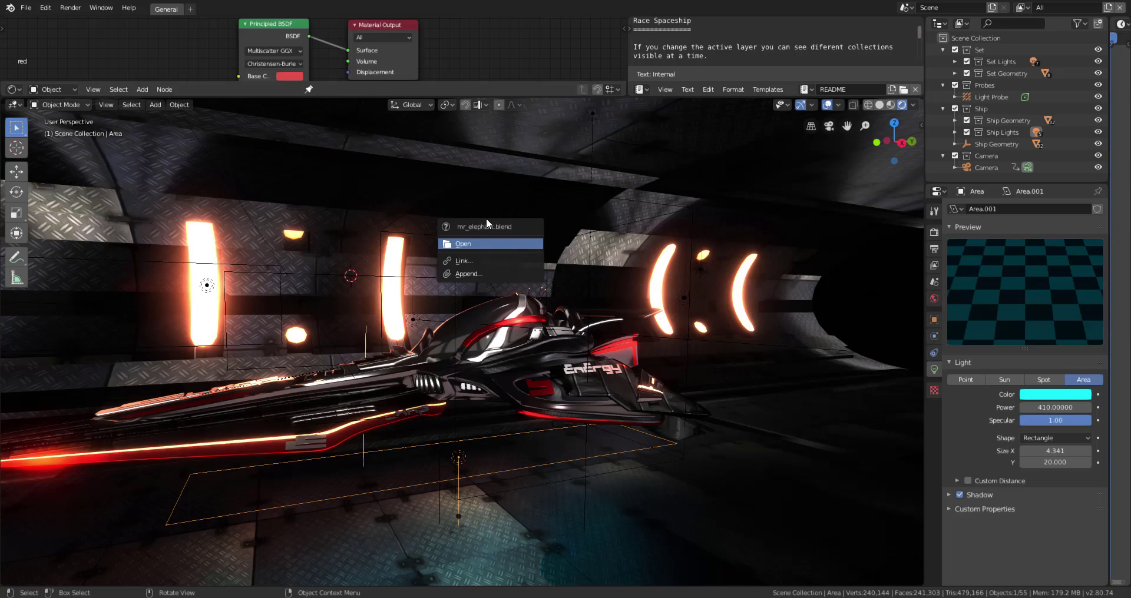
Step: Open mr_elephant.blend, orbit the fireside room and select the spot light above the mantelpiece
key(Return)
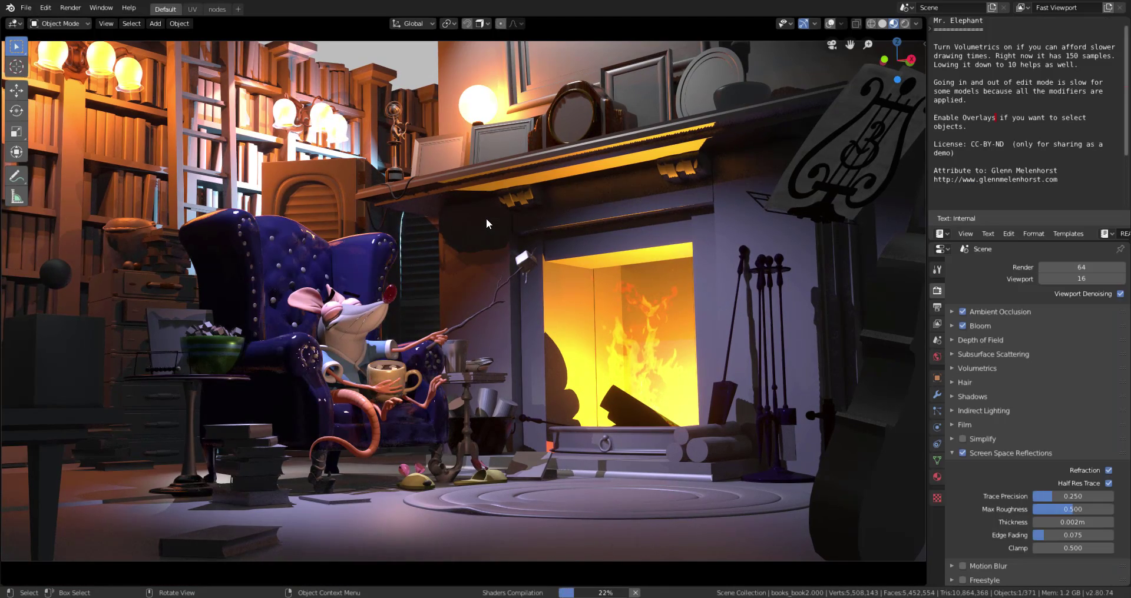
middle_drag(387, 402, 358, 346)
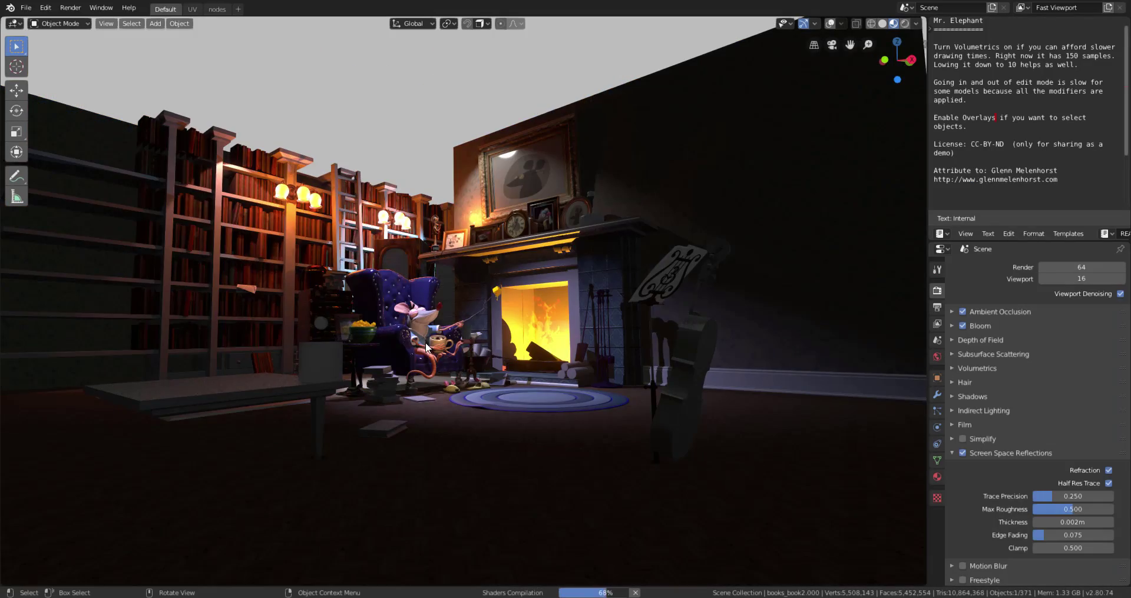
scroll(425, 342, up, 5)
middle_drag(423, 370, 344, 383)
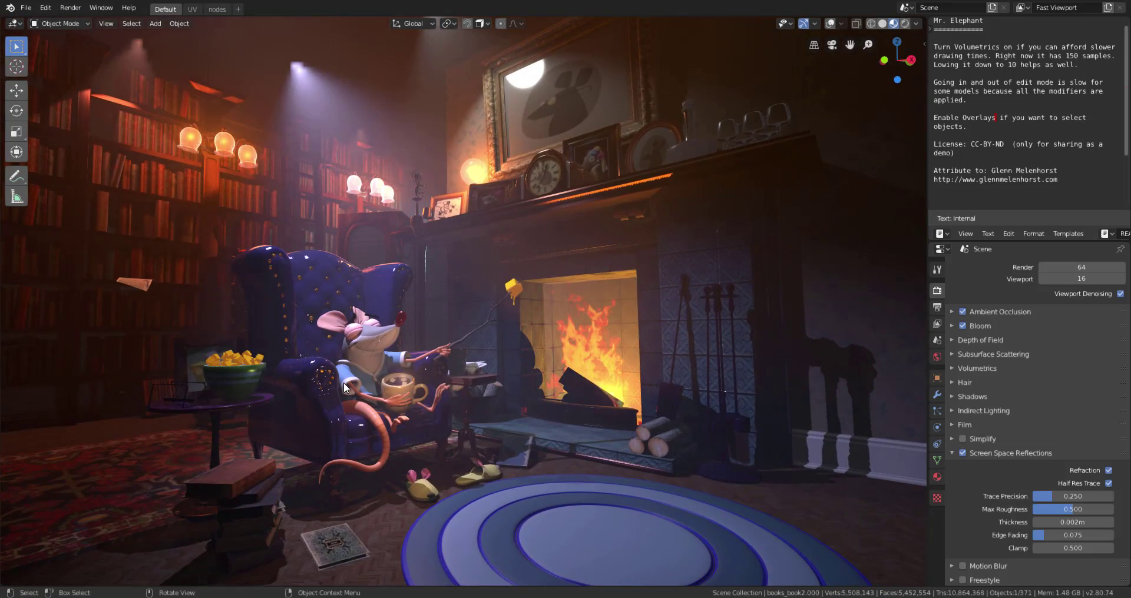
click(359, 351)
middle_drag(358, 374, 342, 399)
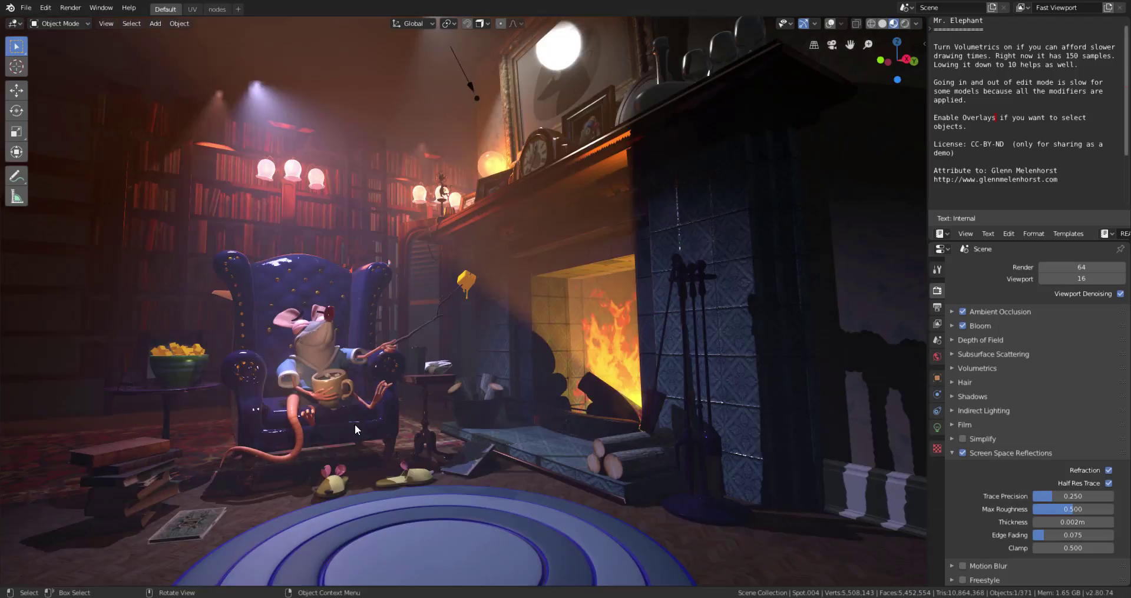
scroll(354, 424, up, 5)
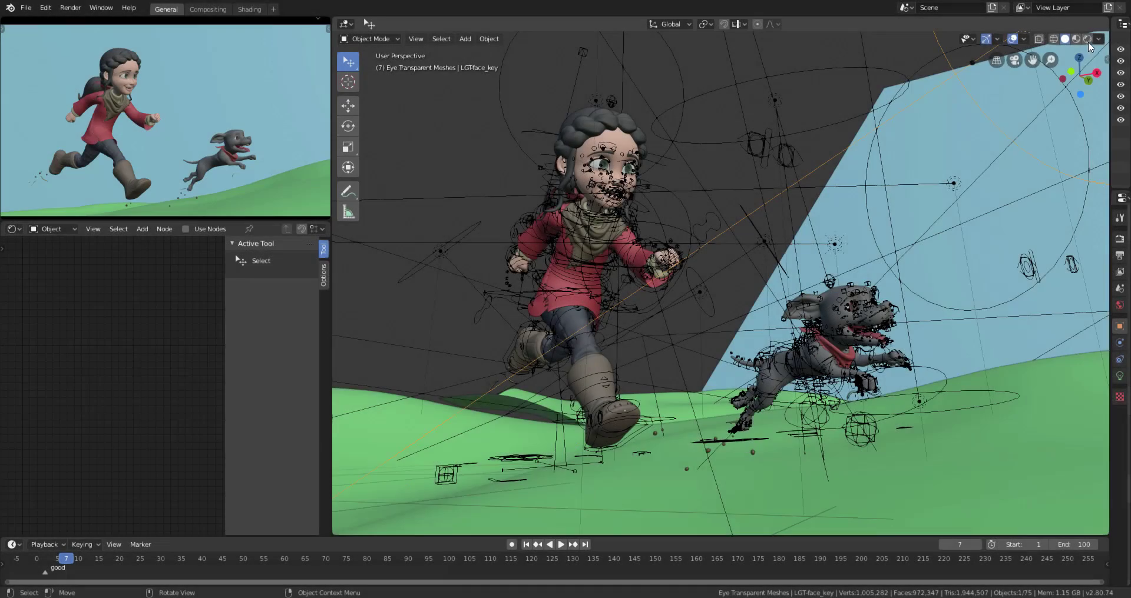
Step: Switch the viewport to Rendered shading and orbit and pan around the hillside
click(1087, 39)
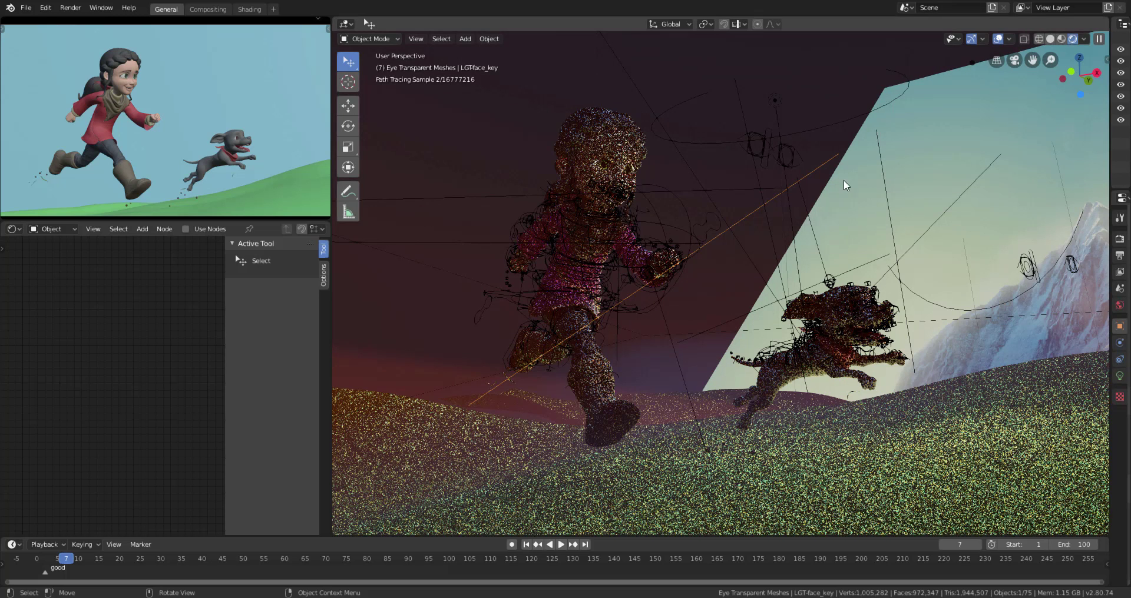
middle_drag(697, 342, 664, 370)
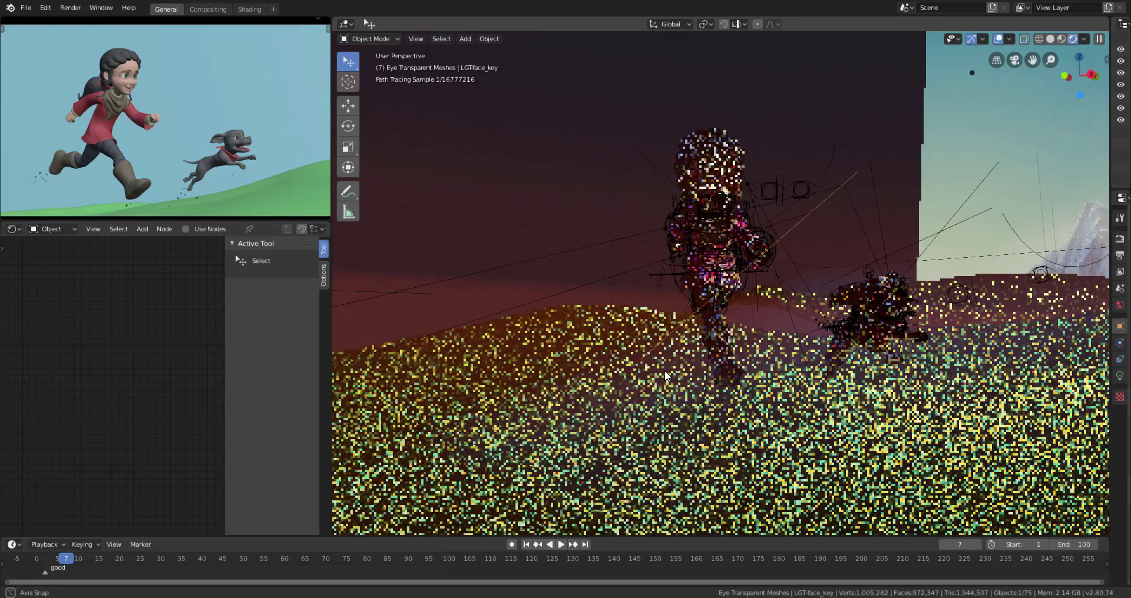
scroll(790, 311, up, 2)
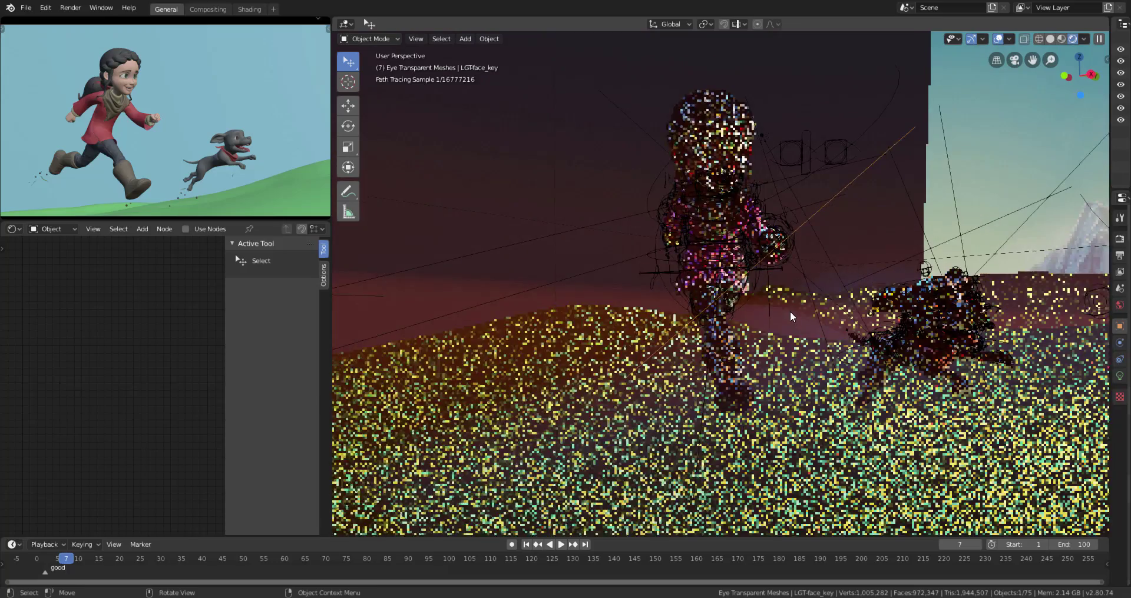
shift+middle_drag(790, 311, 759, 327)
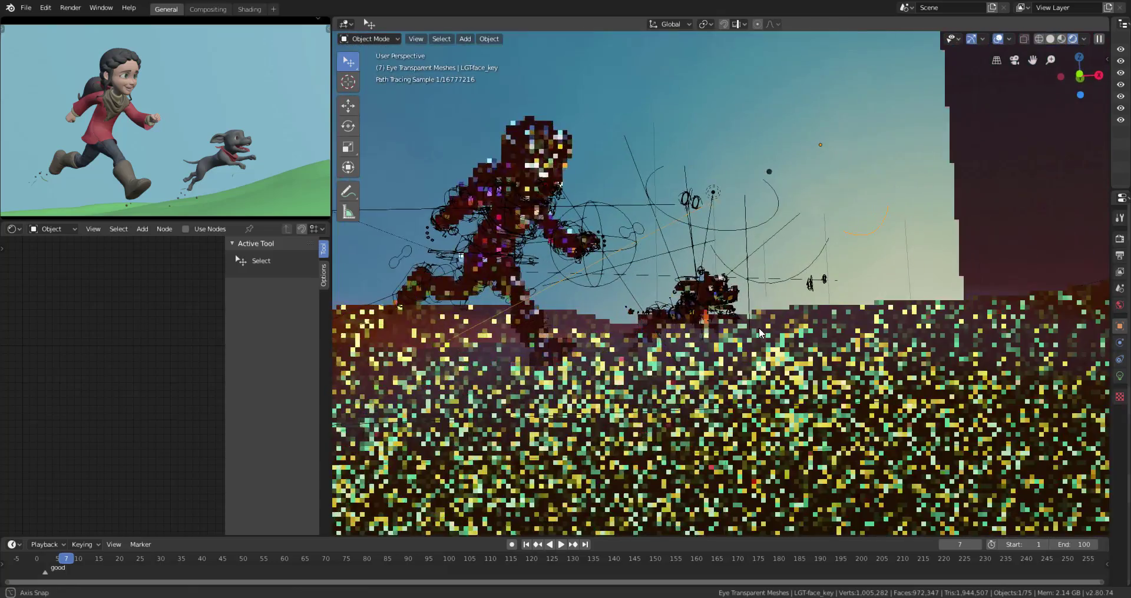
Step: Look through the scene camera with Numpad 0, then orbit out for a closer look
key(KP_0)
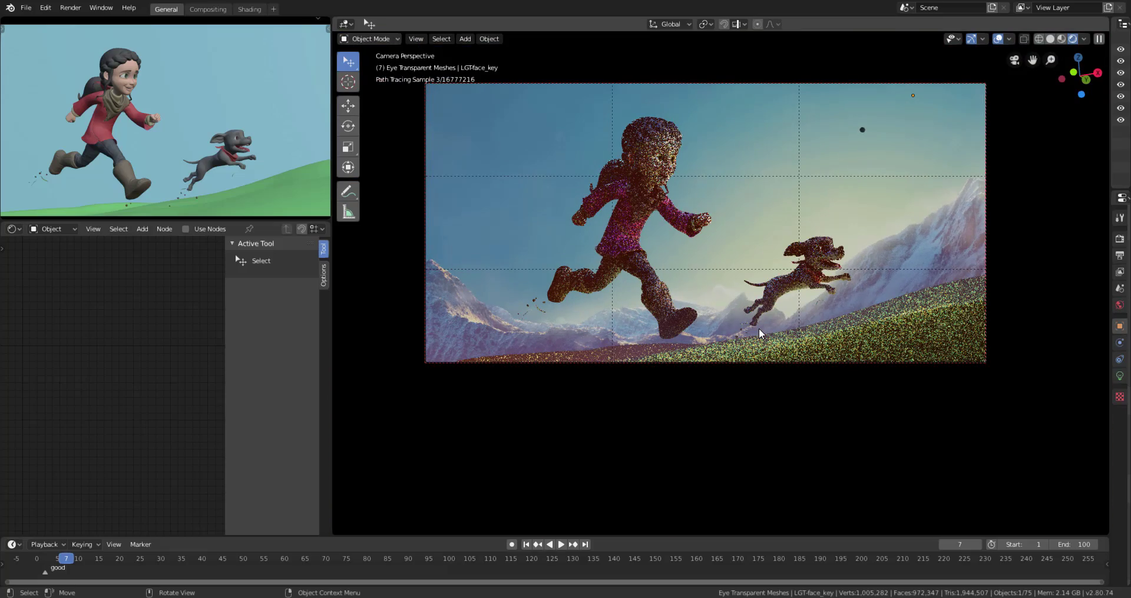
scroll(812, 141, up, 2)
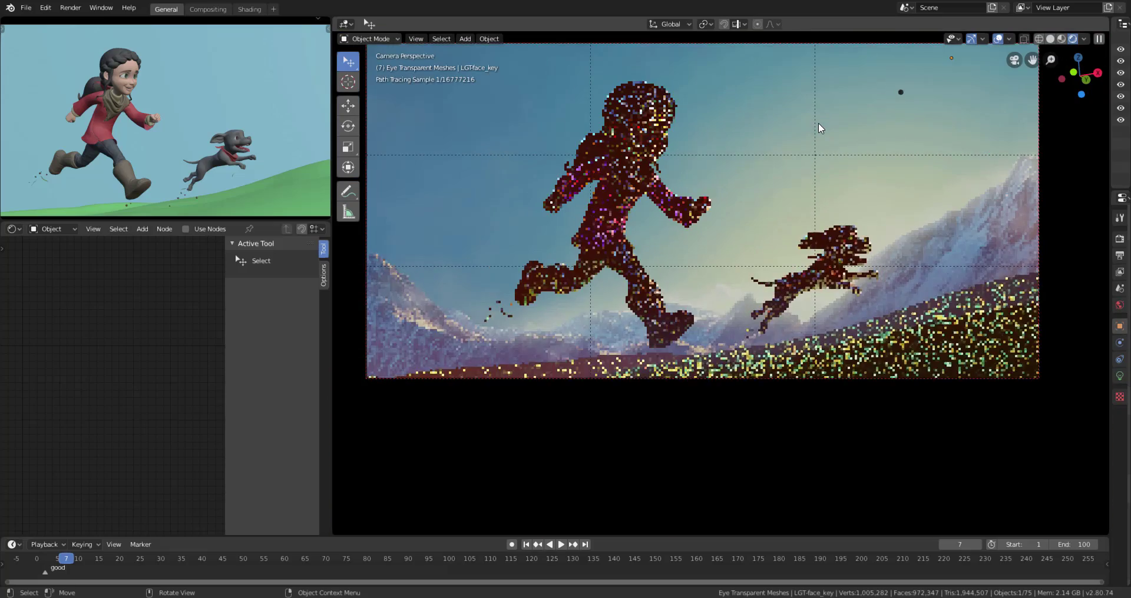
mouse_move(819, 156)
middle_down()
mouse_move(837, 224)
mouse_move(804, 252)
mouse_move(774, 226)
middle_up()
Step: Set the emitter's Normal Velocity to 16.87 and link On Birth to the Explode Particle node
key(KP_0)
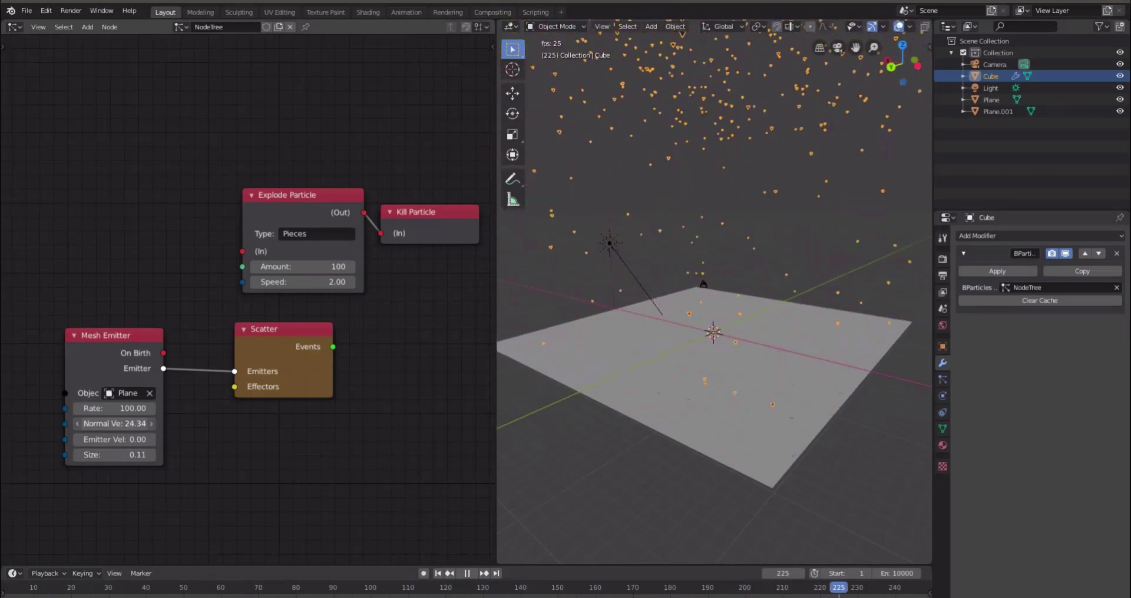
drag(112, 423, 100, 423)
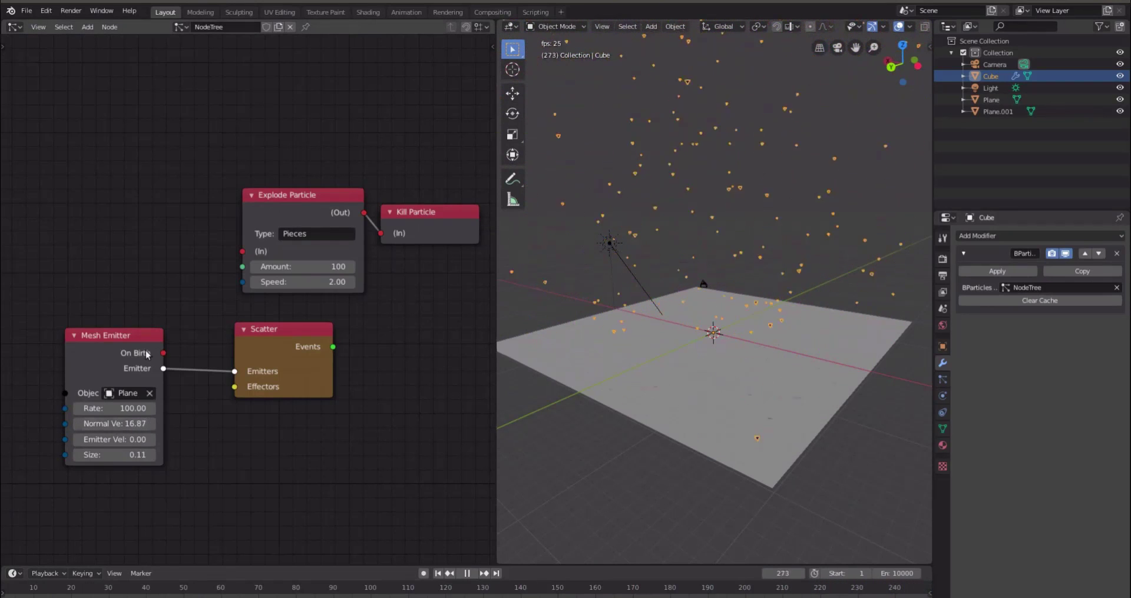
drag(163, 353, 299, 277)
Step: Raise the Age Reached Event age to 2.00
scroll(369, 328, down, 2)
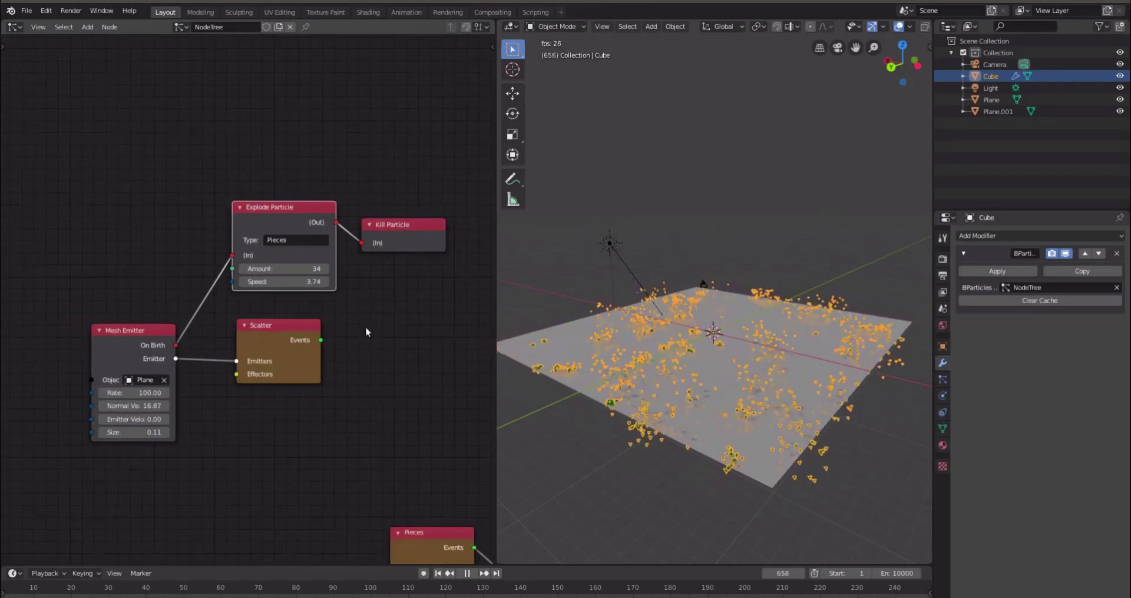
scroll(363, 372, down, 5)
scroll(318, 389, right, 8)
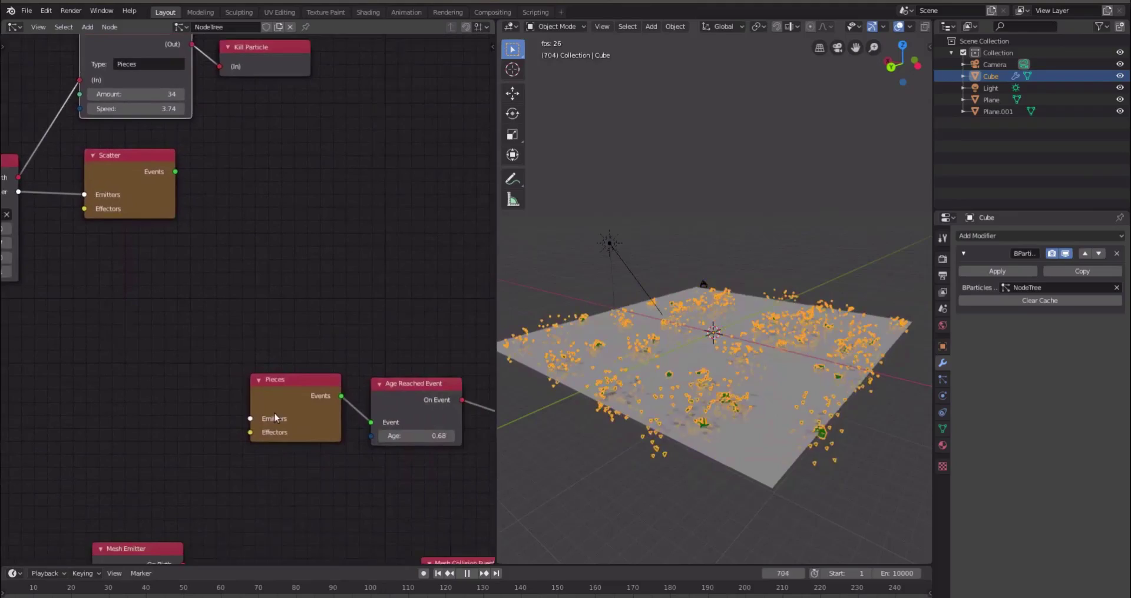
scroll(219, 414, up, 2)
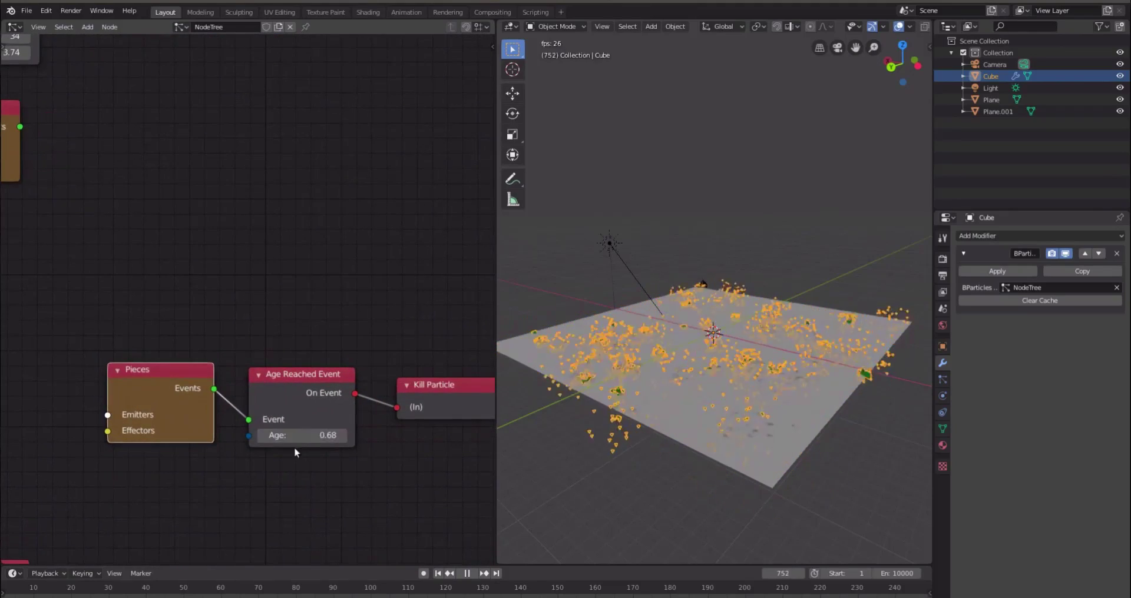
mouse_move(295, 434)
mouse_down()
mouse_move(318, 434)
mouse_move(292, 435)
mouse_up()
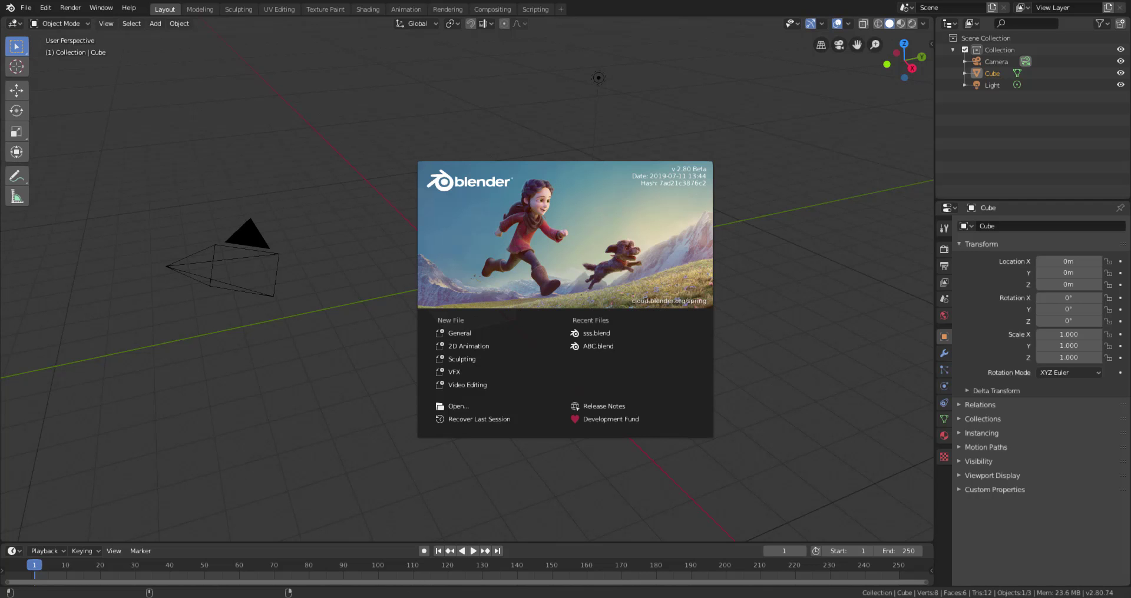
Step: Bring the browser forward on the blender.org homepage tab
mouse_move(391, 597)
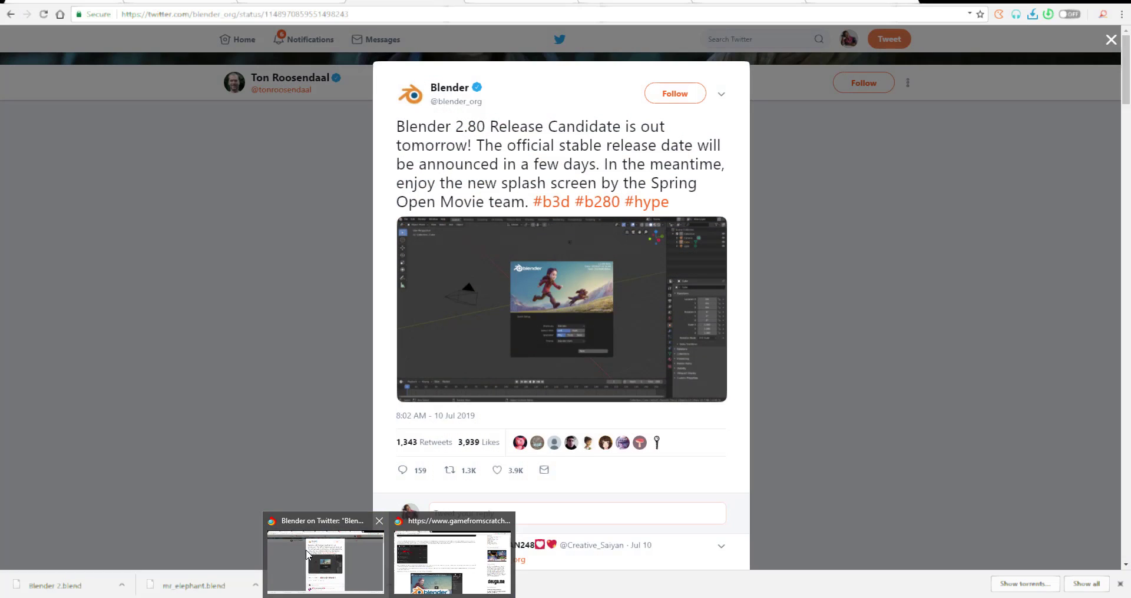
click(327, 556)
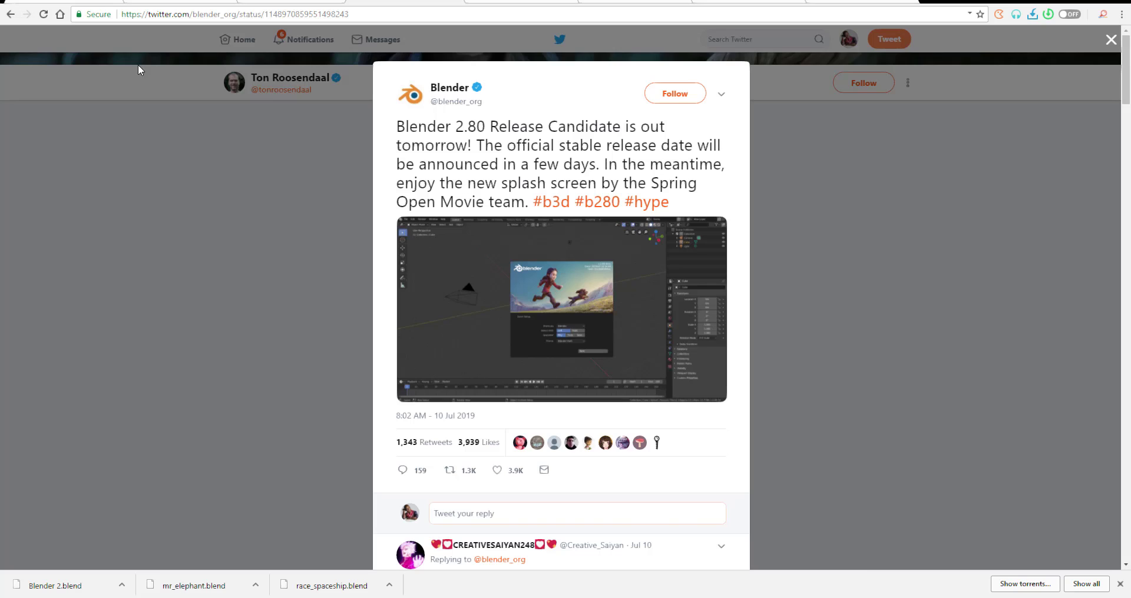
key(ctrl+Tab)
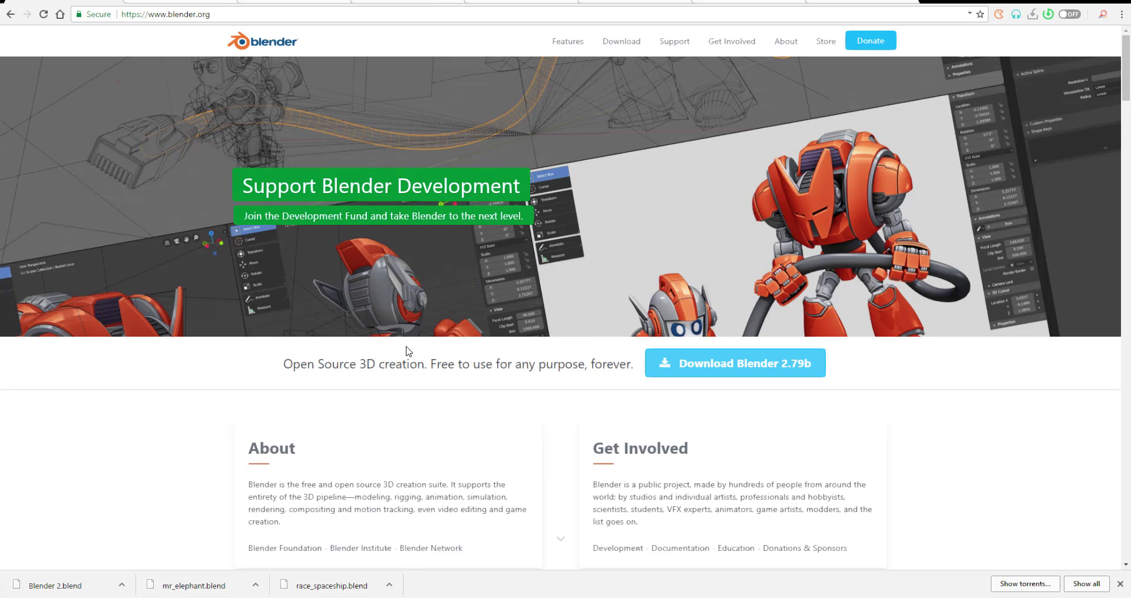
Step: Open the Blender 2.80 Beta news item in a background tab
scroll(406, 351, down, 6)
scroll(406, 351, up, 6)
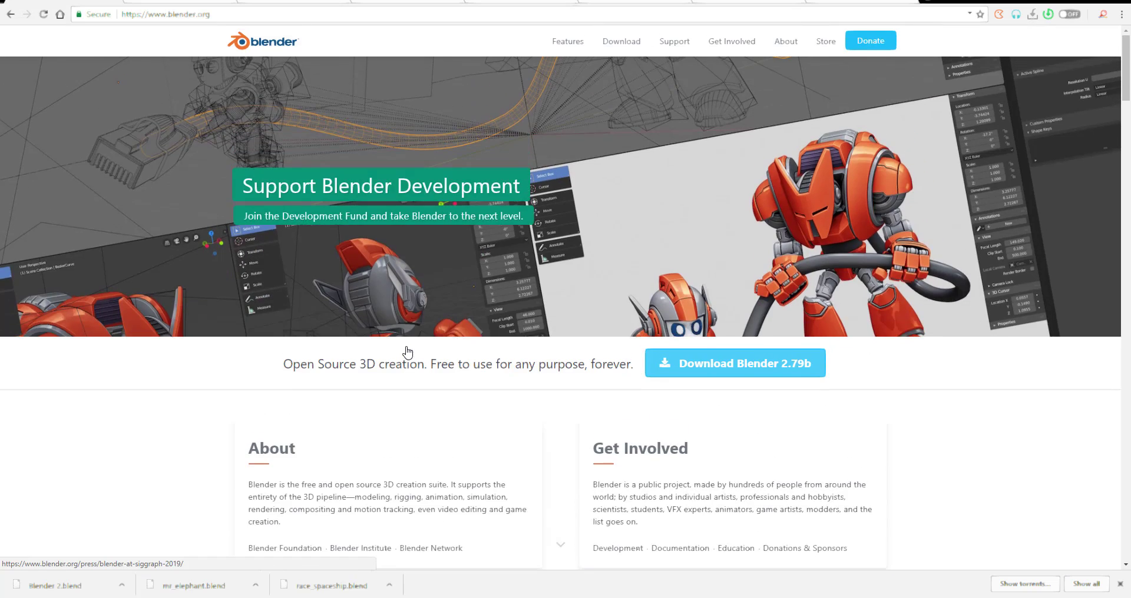
scroll(405, 351, down, 8)
scroll(405, 351, down, 6)
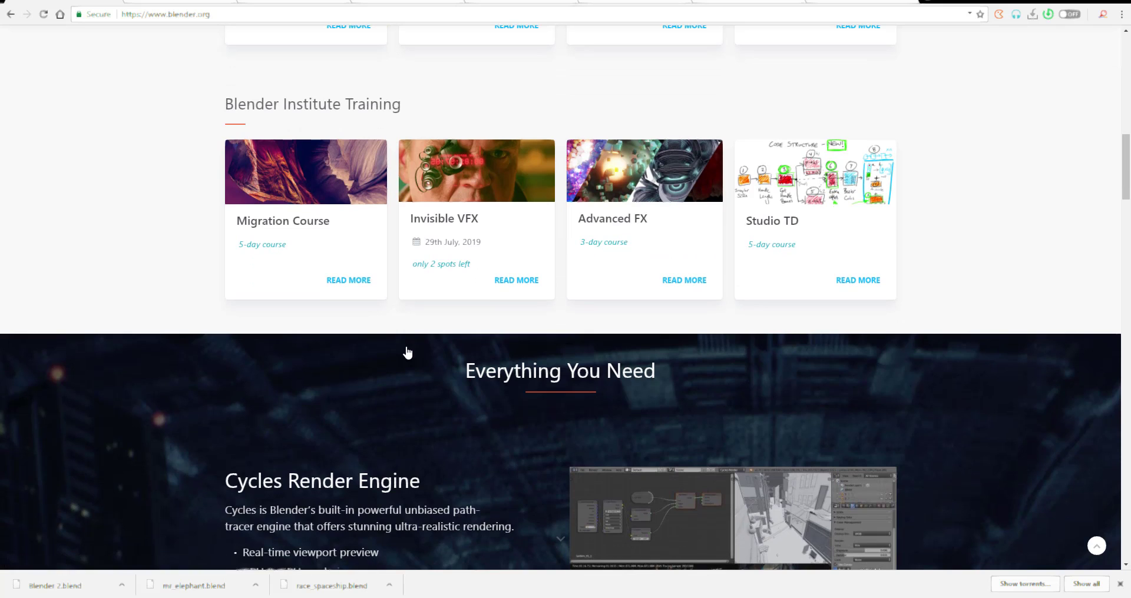
scroll(406, 351, up, 6)
scroll(609, 250, up, 4)
scroll(610, 250, down, 3)
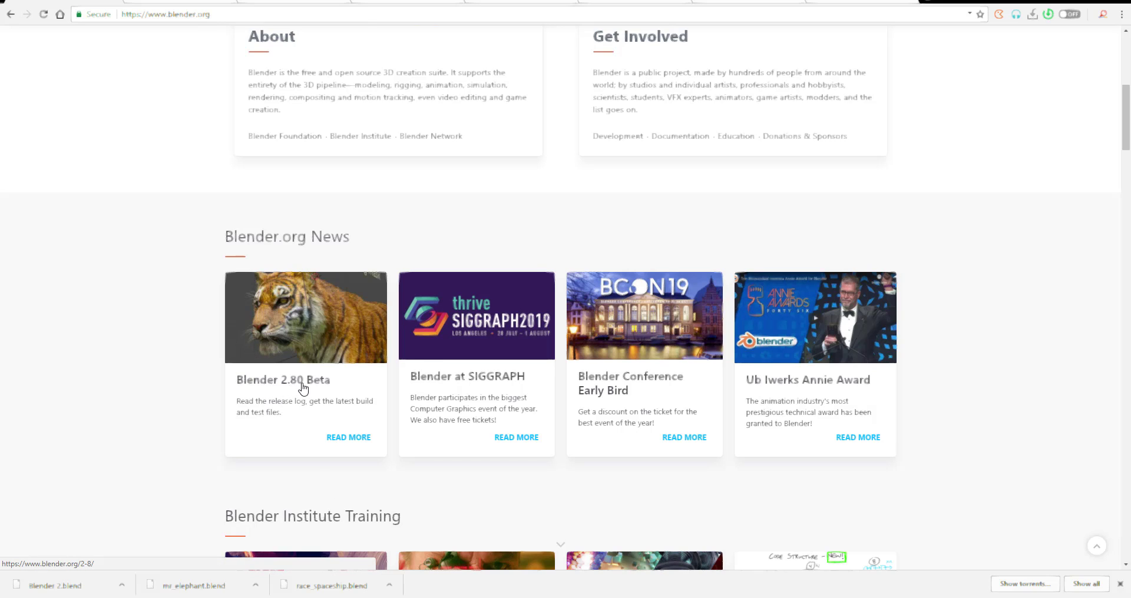
middle_click(327, 388)
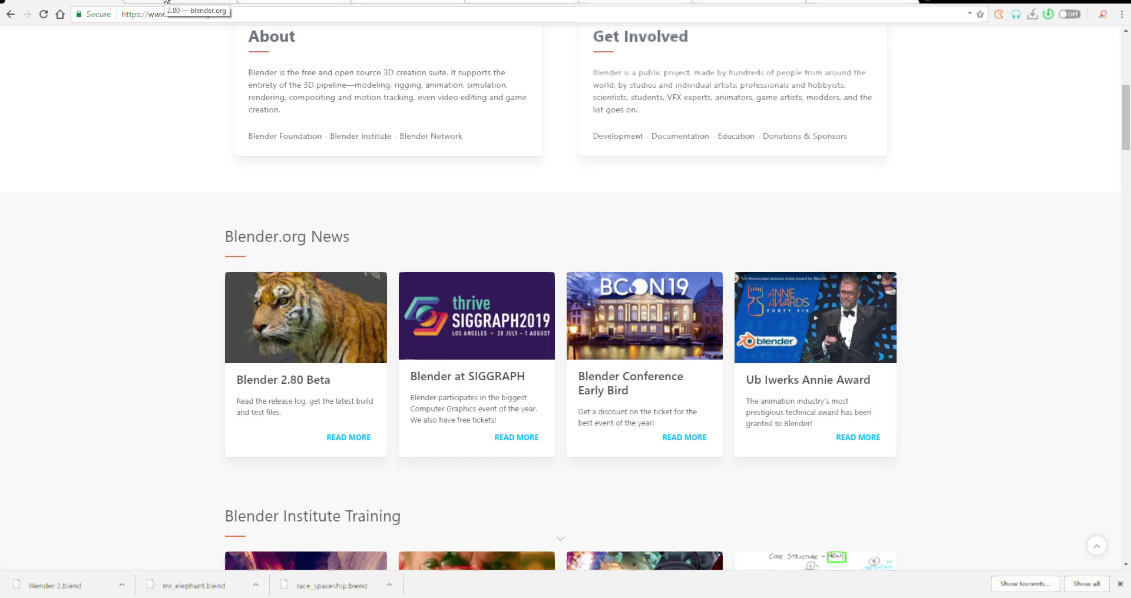
Step: Switch to the '2.80 — blender.org' release page tab
click(166, 2)
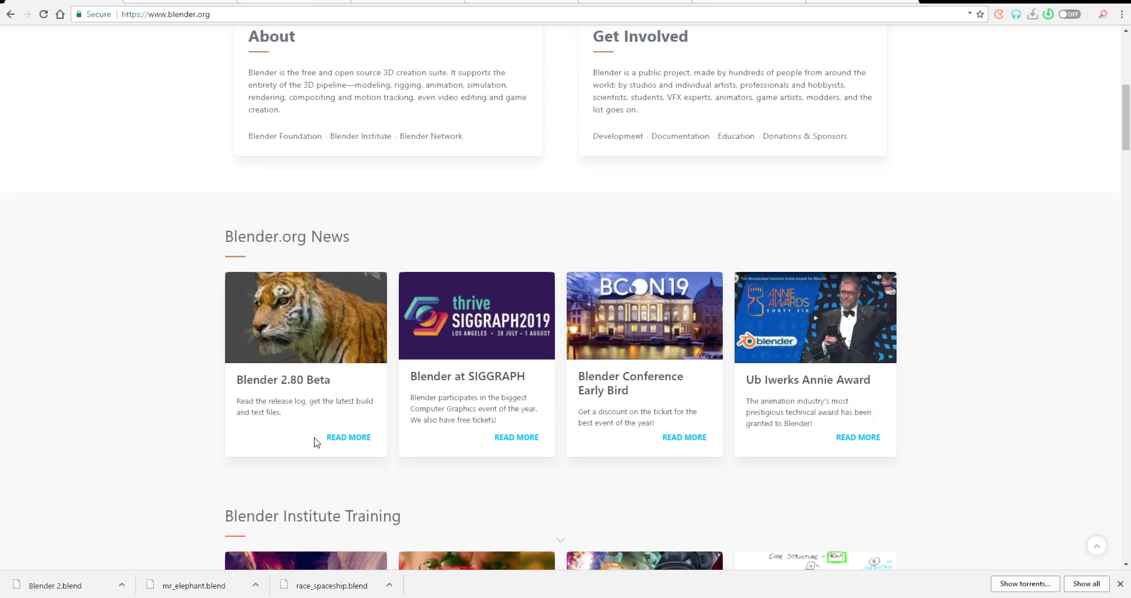
click(167, 4)
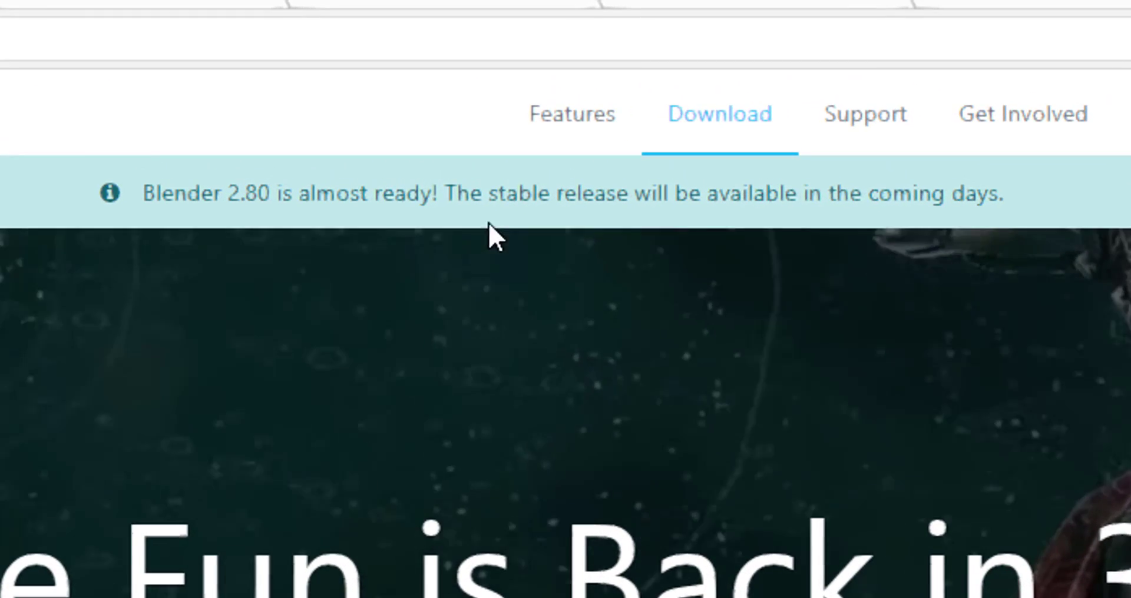
Step: Scroll to the comparison image and sweep its slider between the 2.79 and 2.80 interfaces
scroll(662, 471, down, 1)
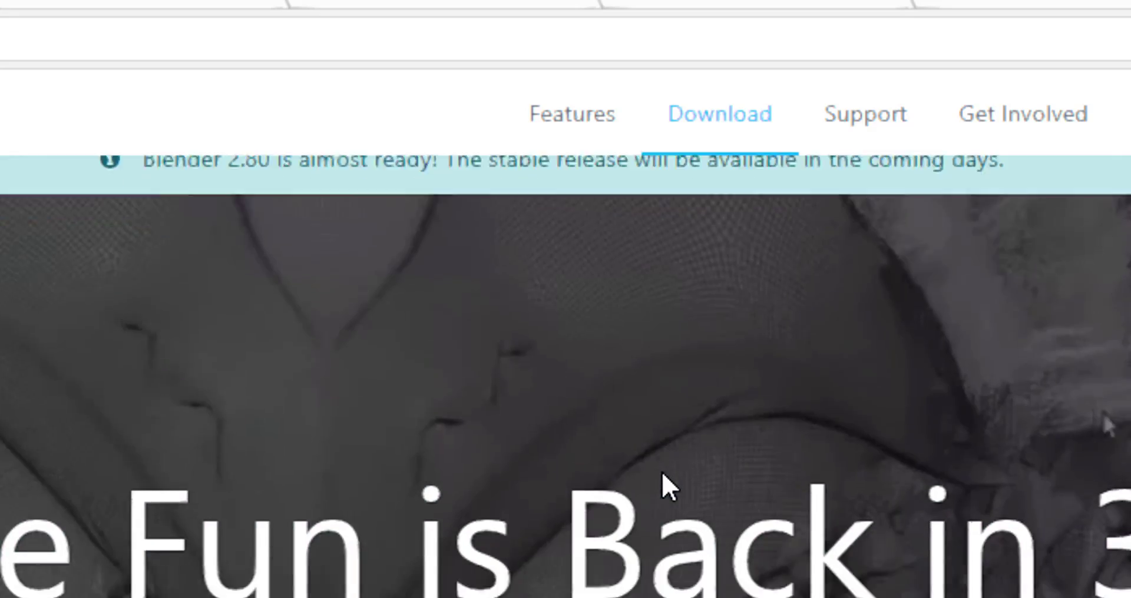
scroll(662, 471, down, 5)
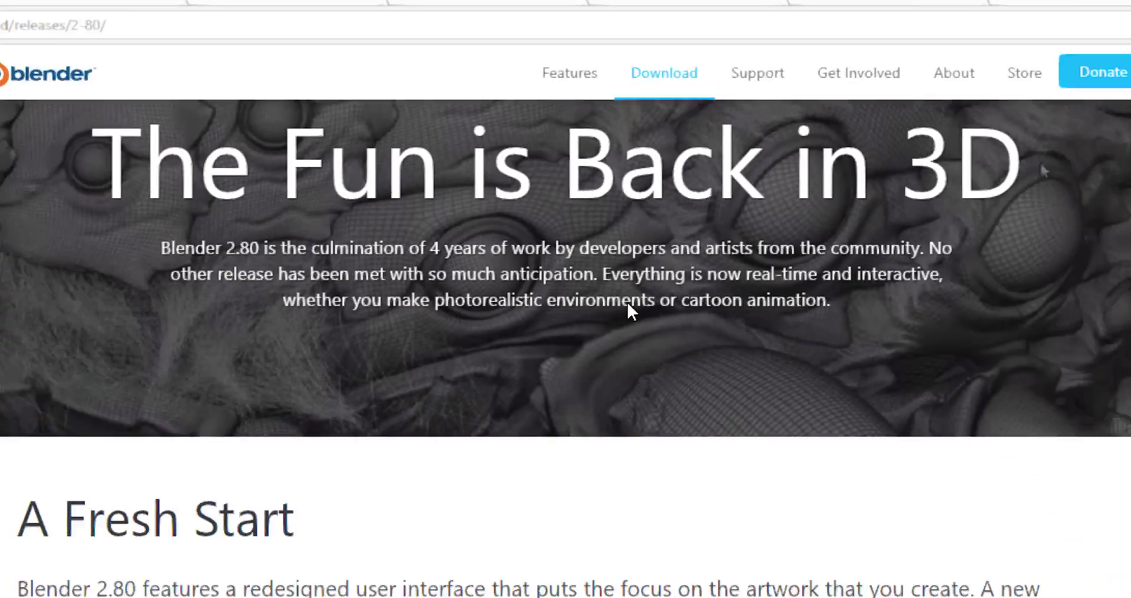
scroll(612, 236, down, 8)
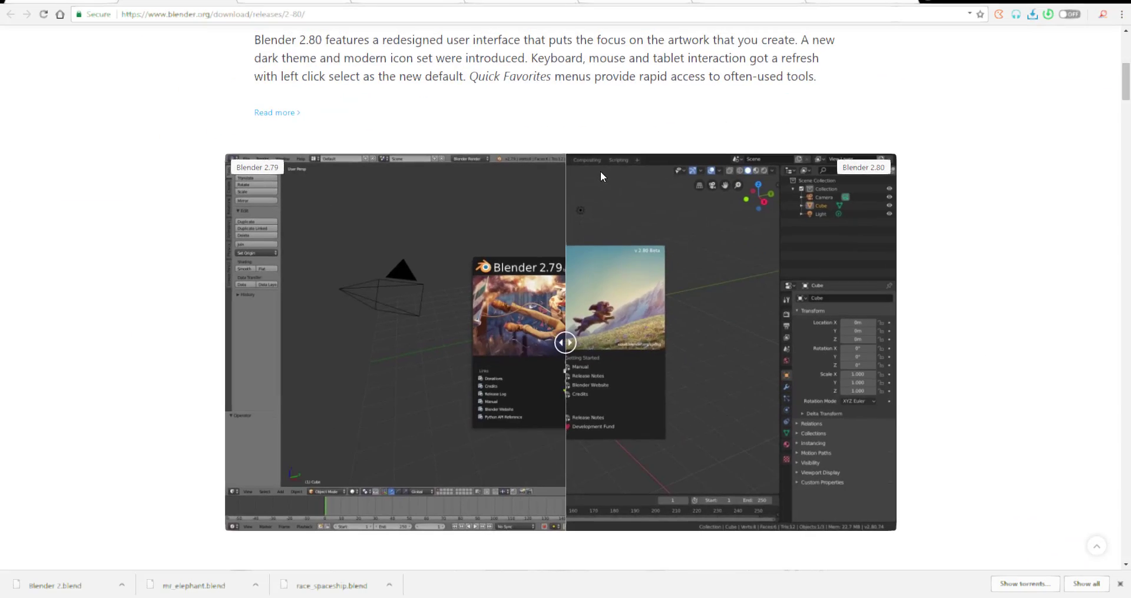
drag(567, 352, 722, 347)
drag(425, 365, 790, 343)
drag(717, 322, 538, 344)
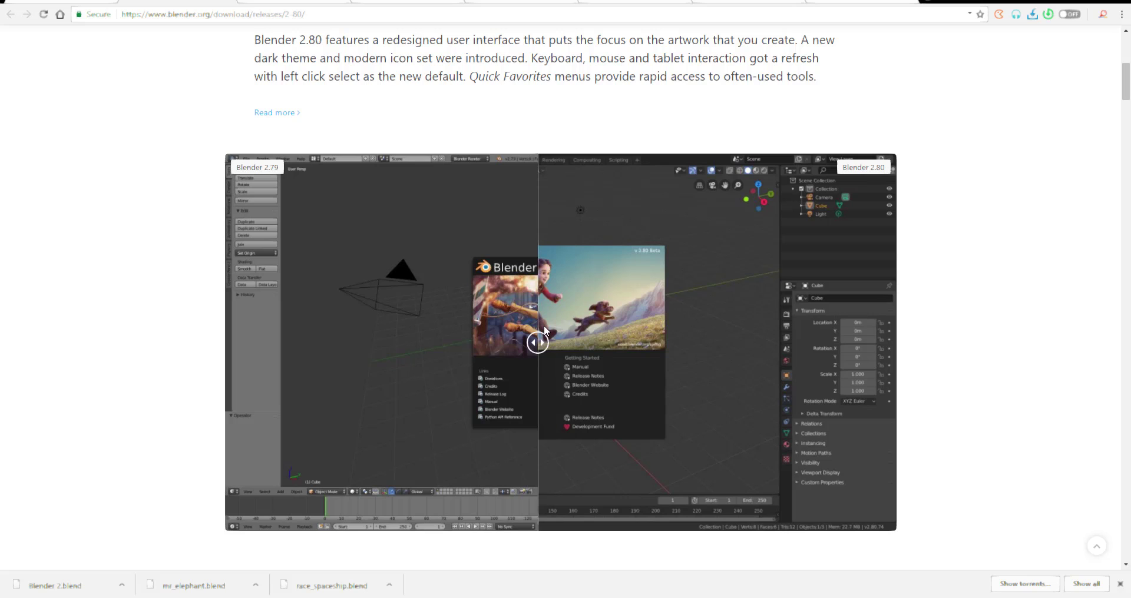
Step: Compare the layouts once more, then dismiss Blender's splash screen to show the default scene
scroll(548, 308, up, 1)
scroll(549, 308, down, 1)
drag(614, 342, 618, 302)
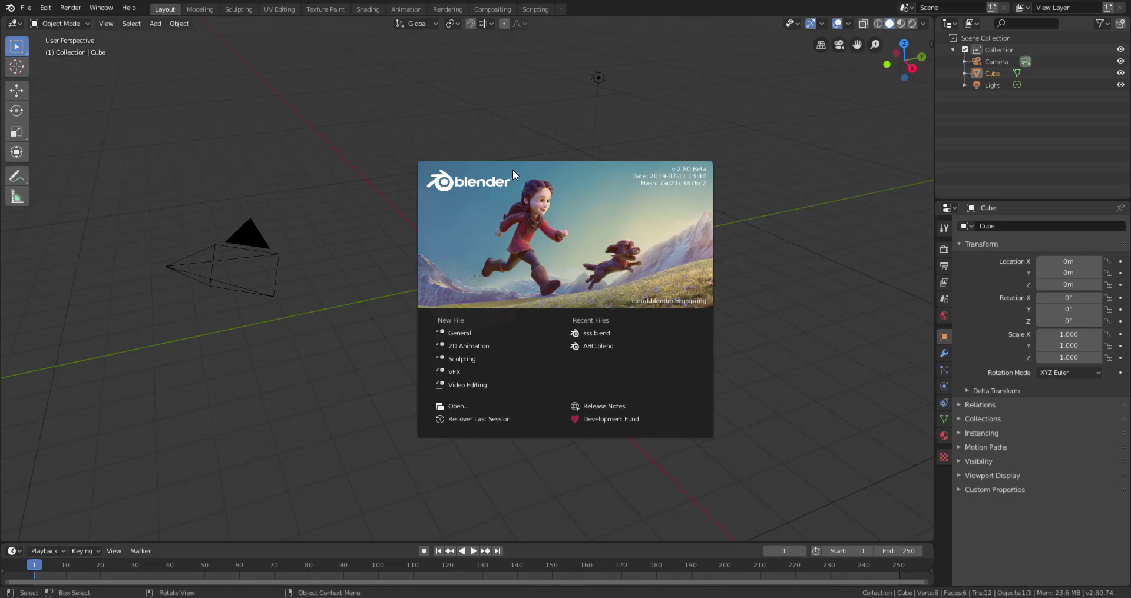
click(364, 143)
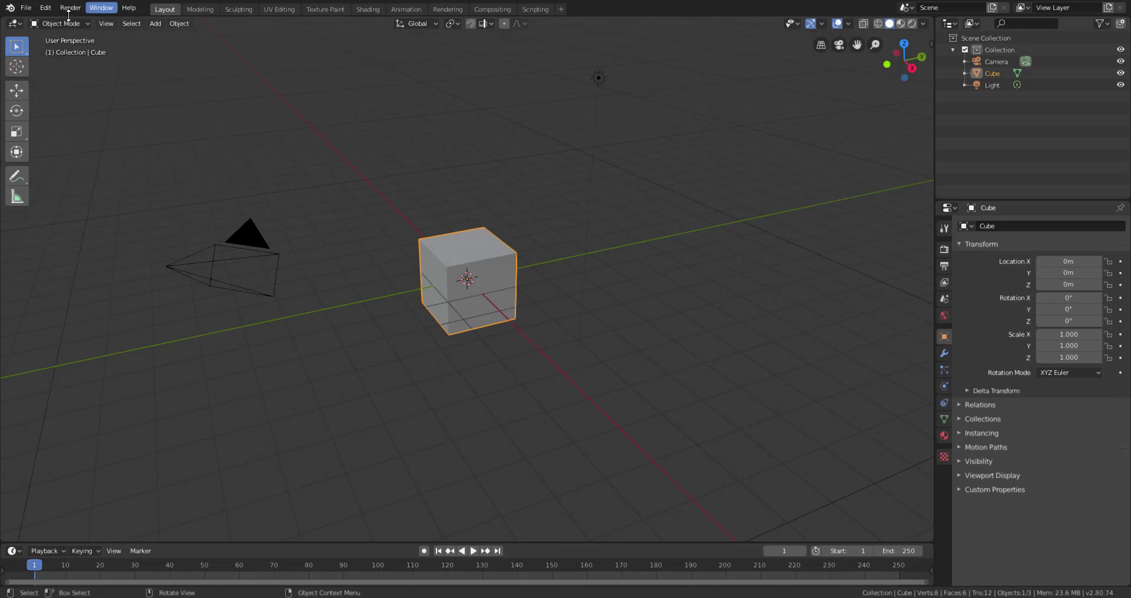
click(46, 8)
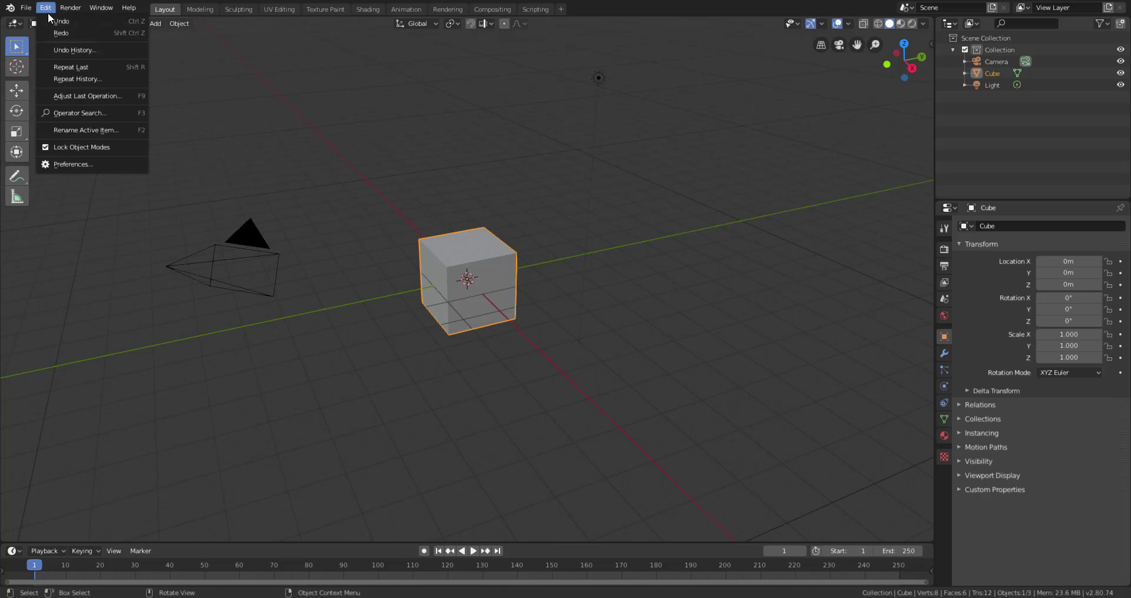
click(96, 164)
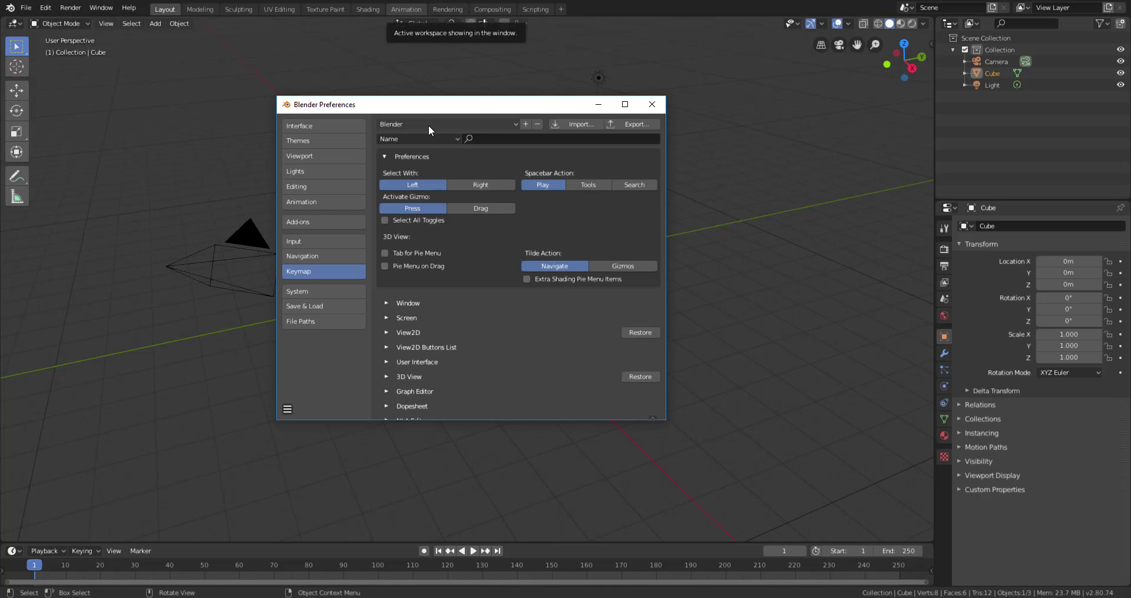
click(429, 124)
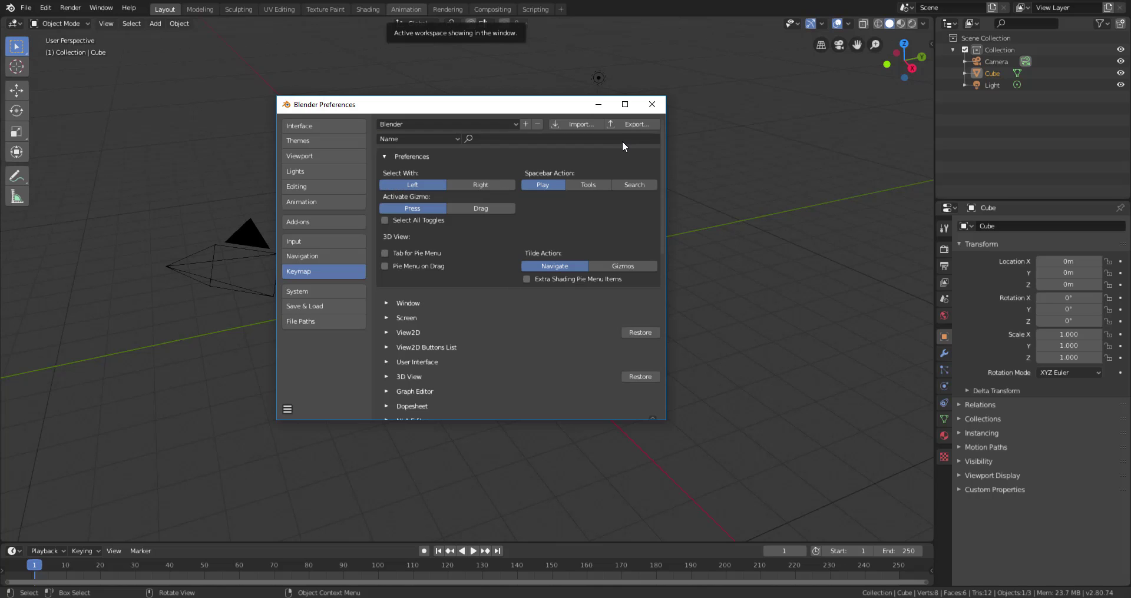
click(651, 106)
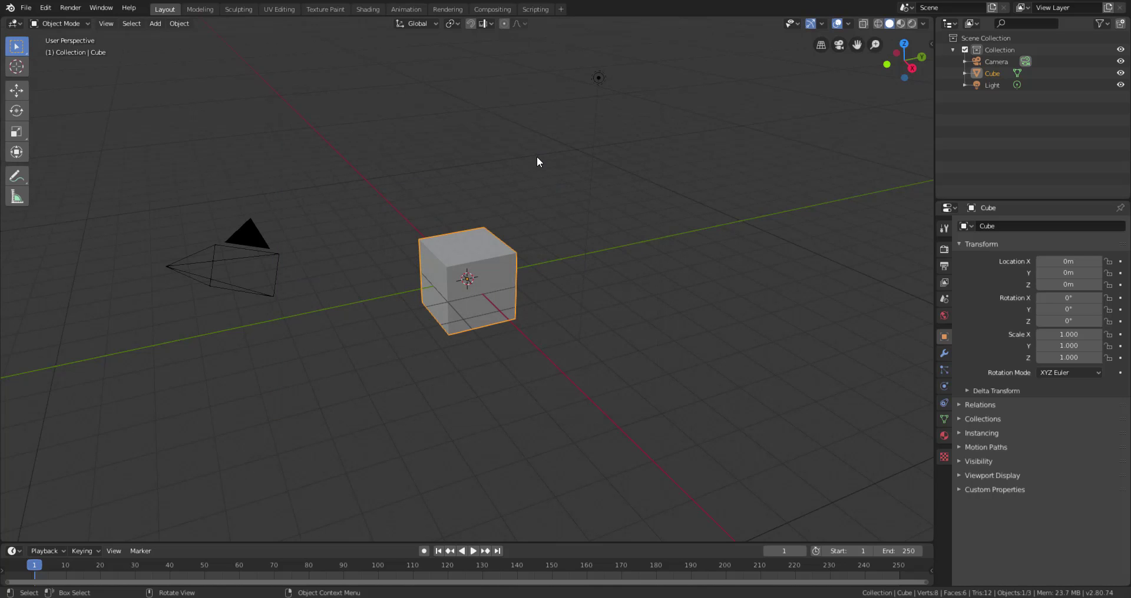
Step: Bring the browser forward and slide the comparison across the 2.79 and 2.80 splash screens
mouse_move(377, 591)
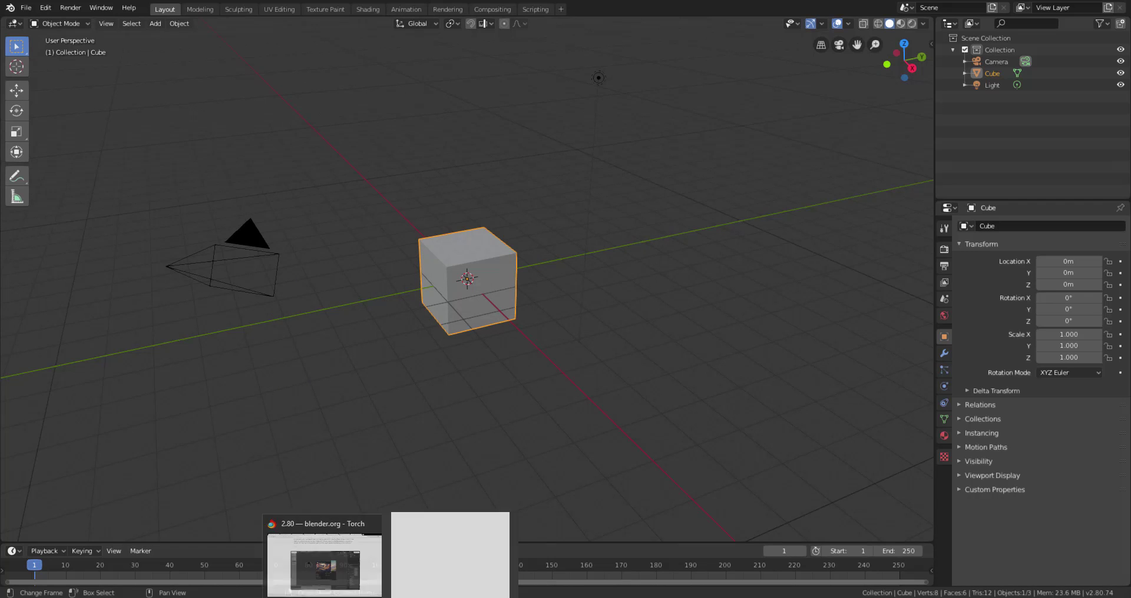
click(453, 548)
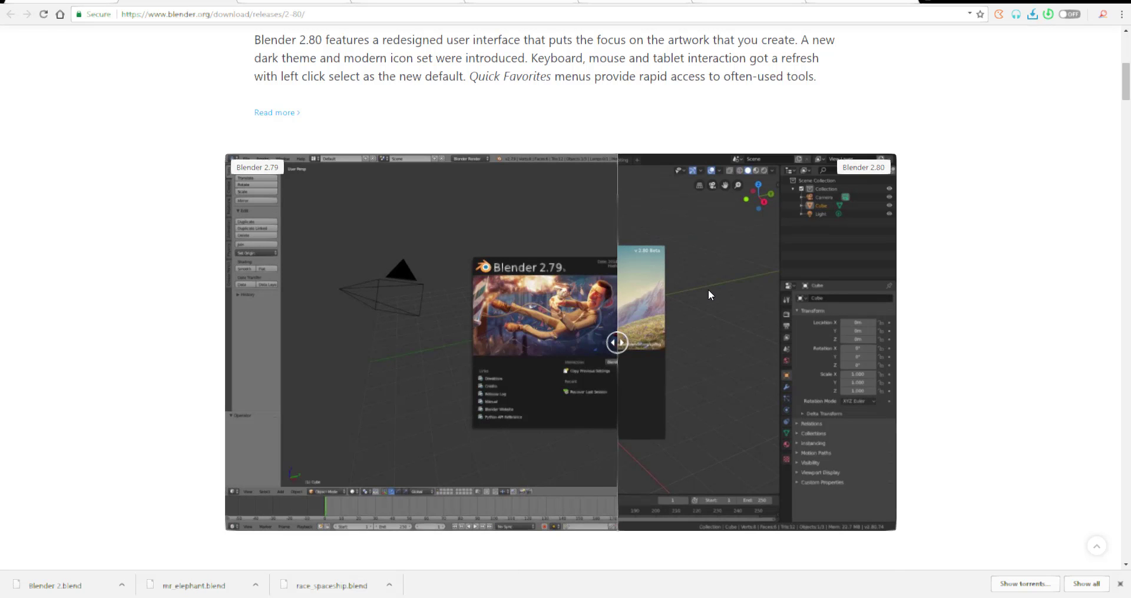
scroll(707, 289, up, 2)
scroll(707, 289, down, 5)
scroll(688, 234, up, 4)
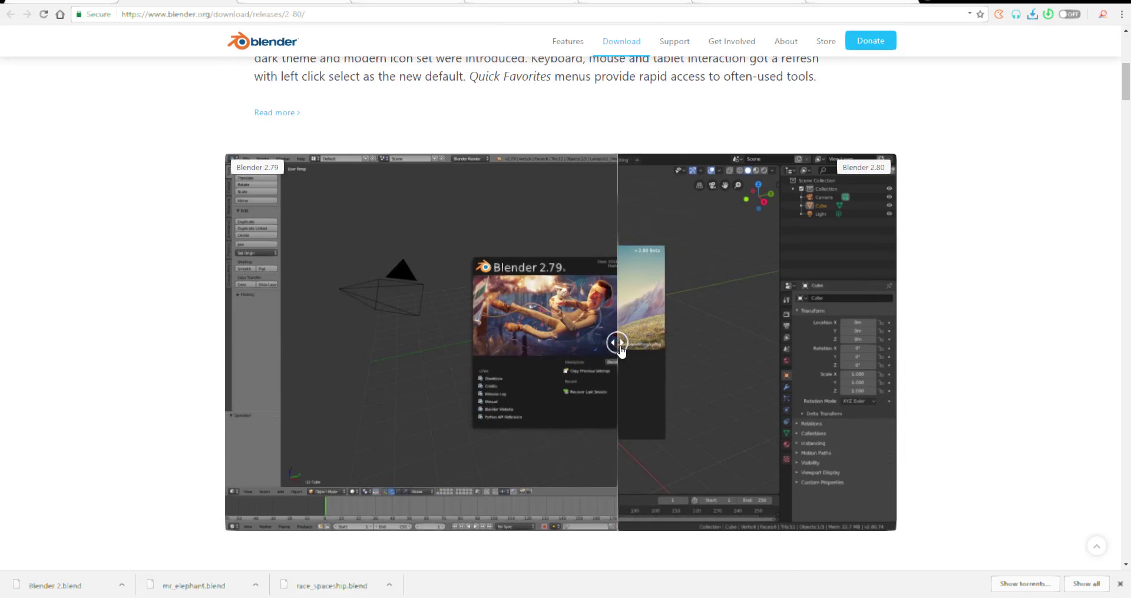
drag(620, 347, 424, 343)
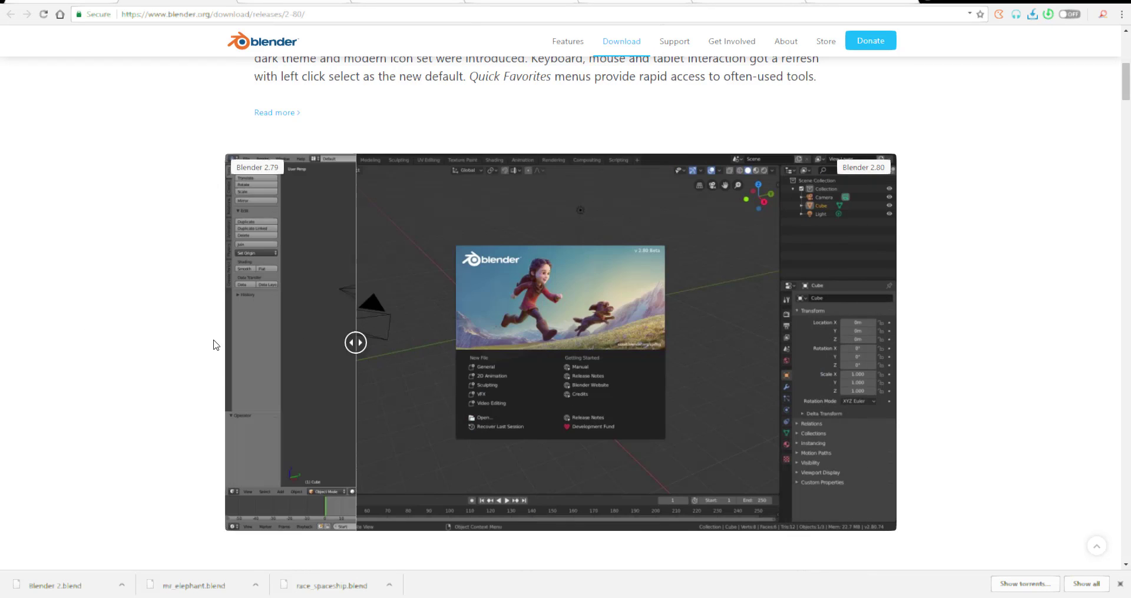
scroll(535, 358, up, 3)
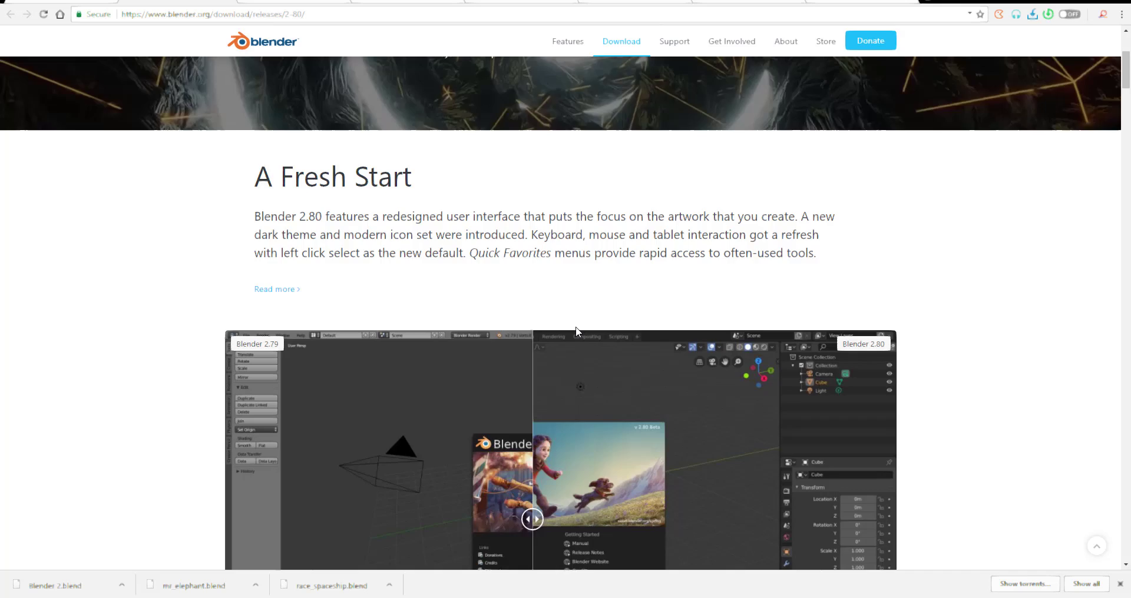
scroll(575, 329, down, 8)
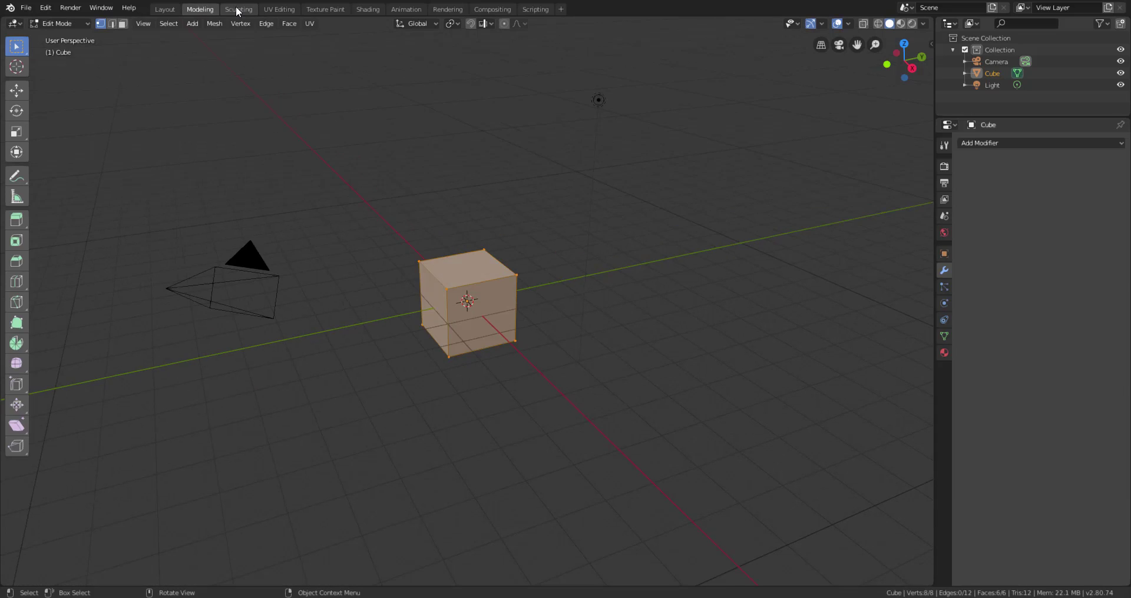
Step: Step through the UV Editing, Texture Paint, Shading, Animation, Rendering and Scripting workspaces
click(279, 9)
click(325, 10)
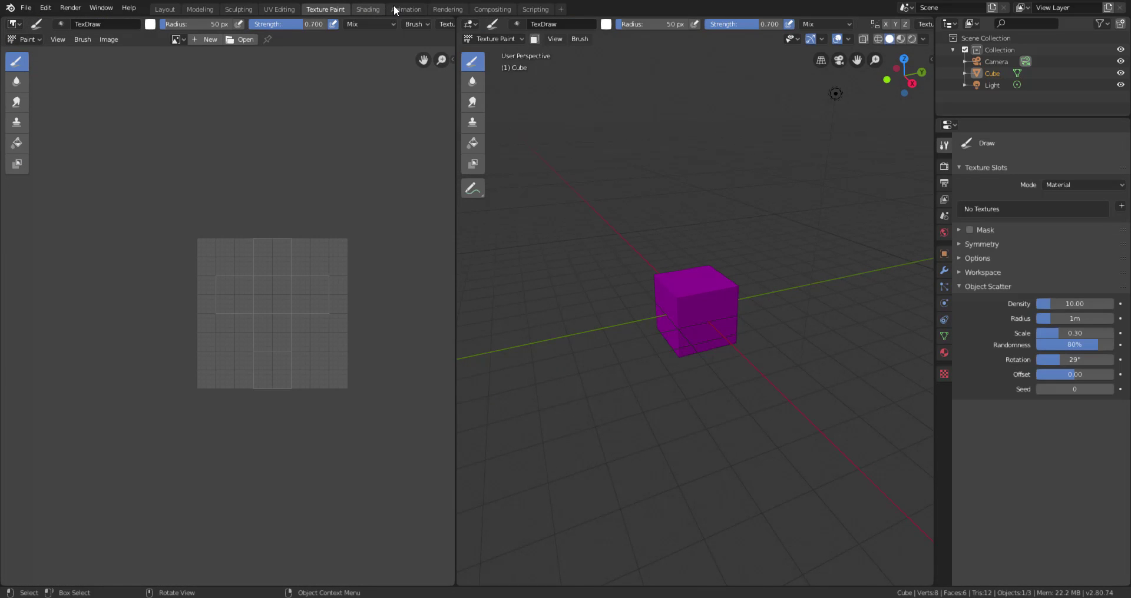
click(376, 10)
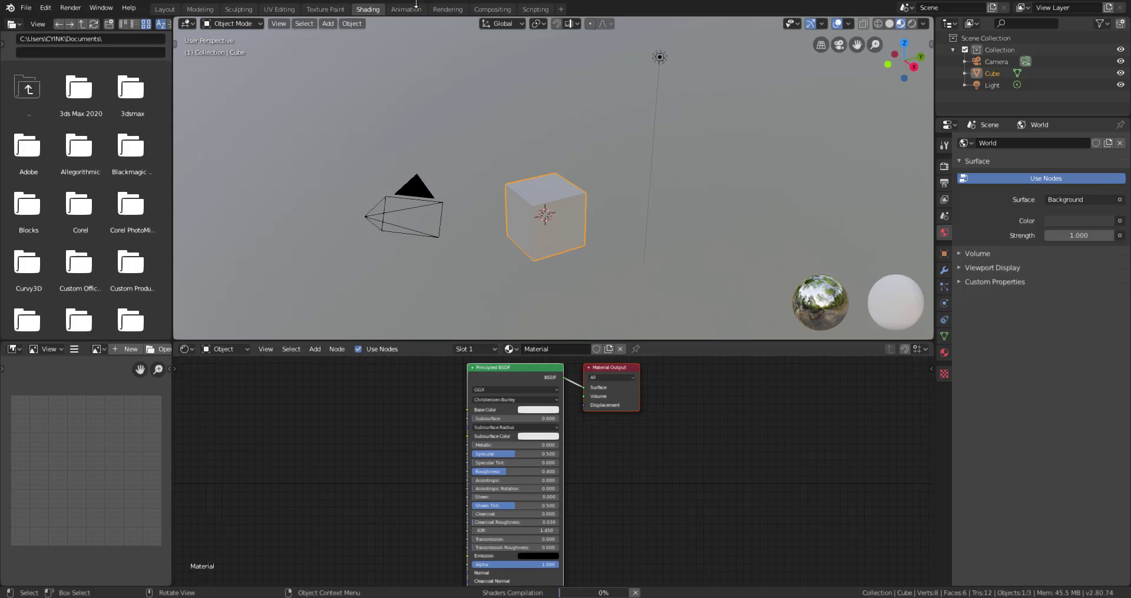
click(410, 9)
click(436, 10)
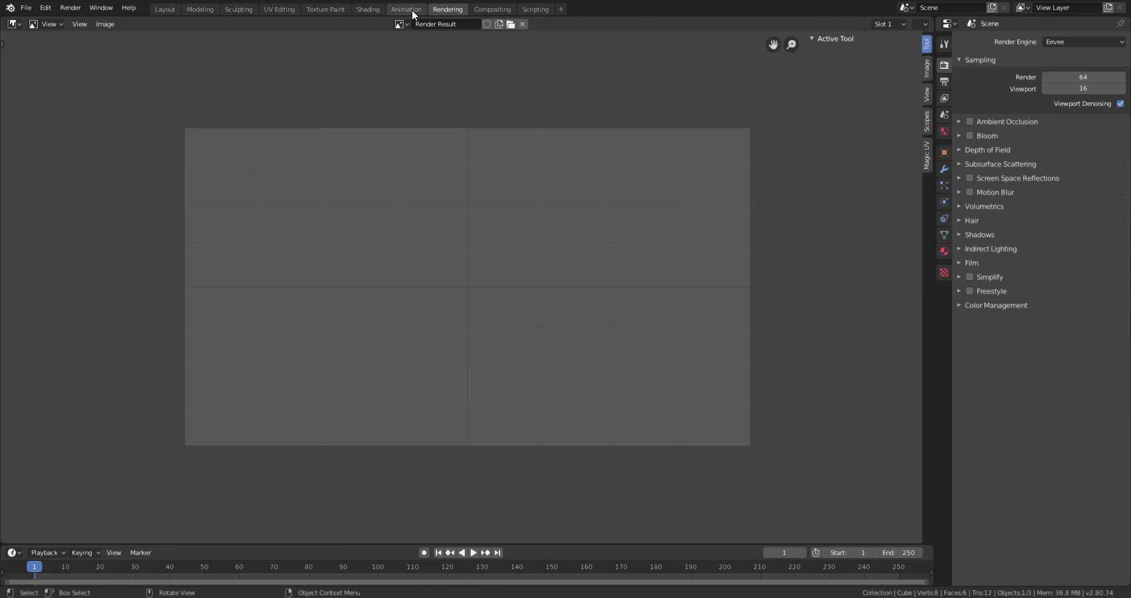
click(413, 11)
click(536, 10)
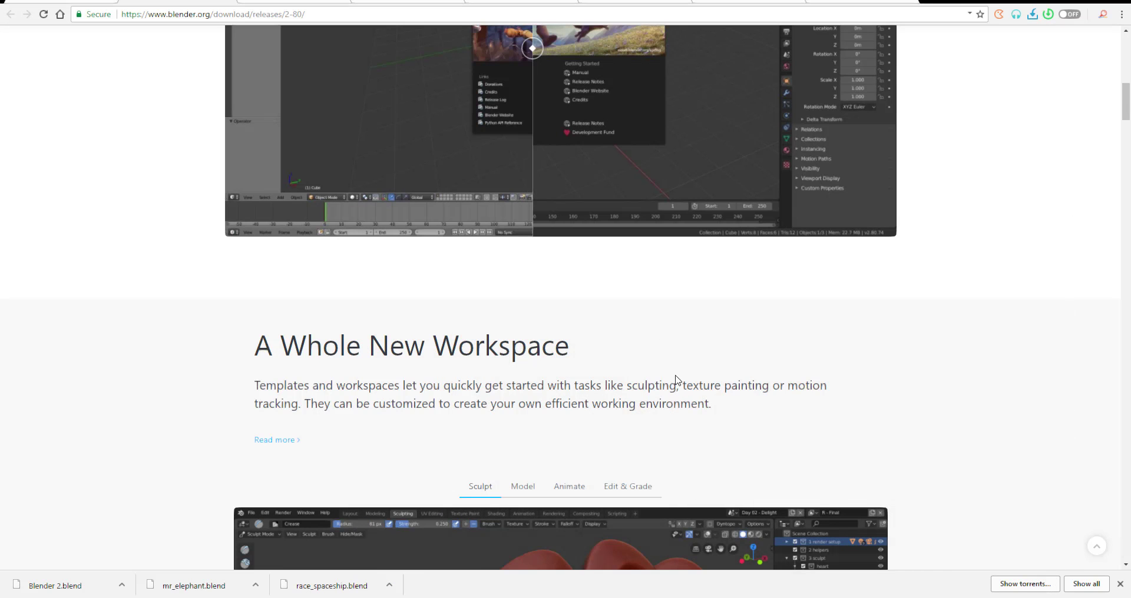
Step: Scroll to A Whole New Workspace and view the Model, Animate and Edit & Grade examples
scroll(665, 321, down, 4)
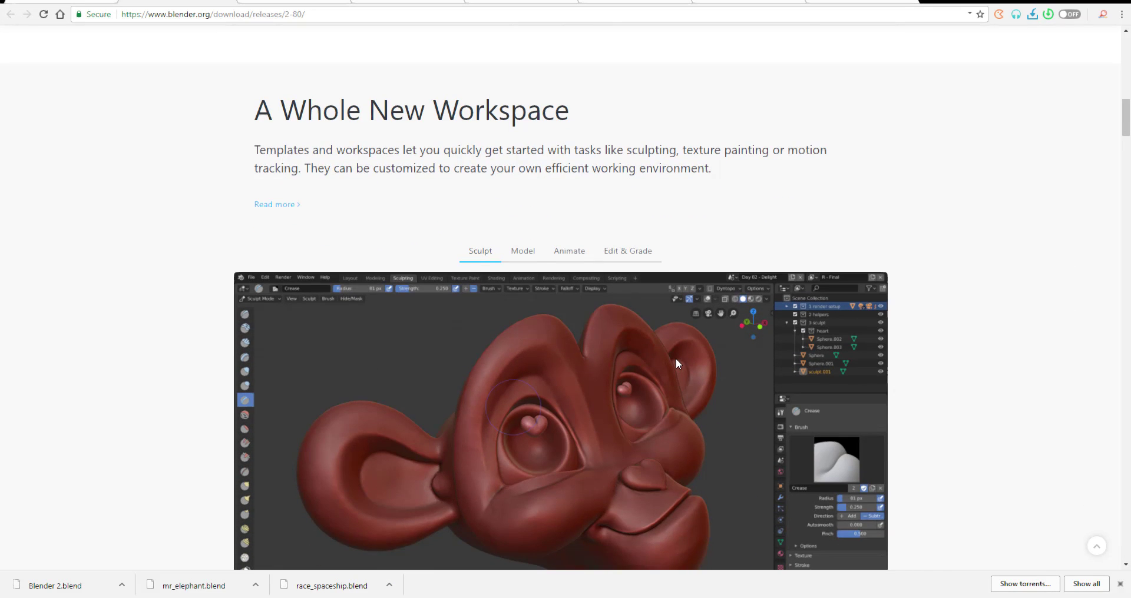
scroll(676, 358, up, 12)
scroll(666, 271, down, 11)
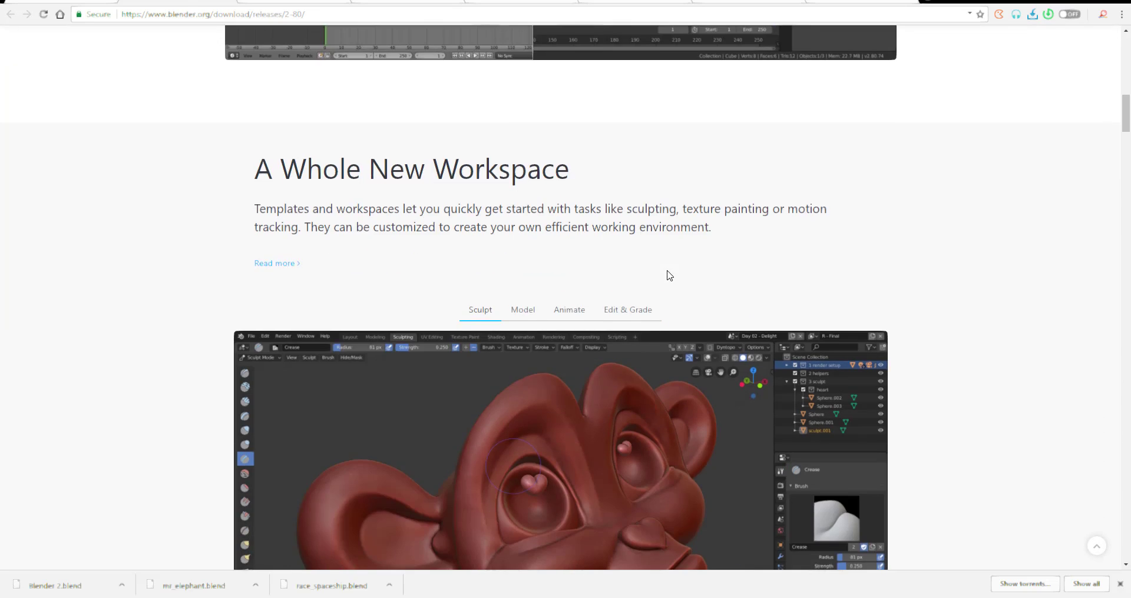
scroll(669, 275, down, 3)
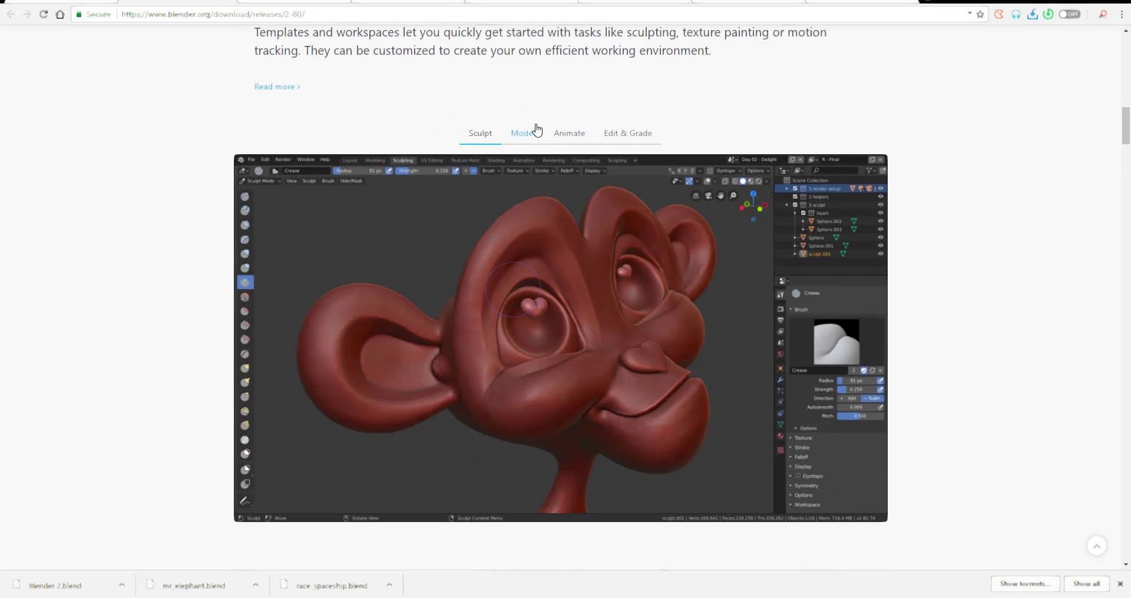
click(524, 140)
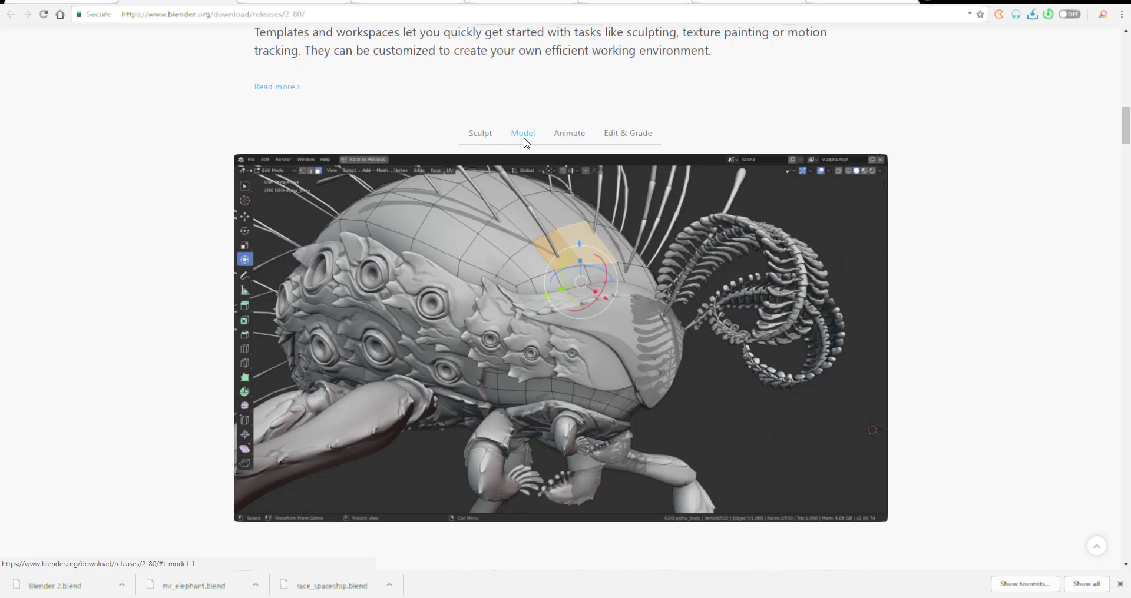
click(567, 138)
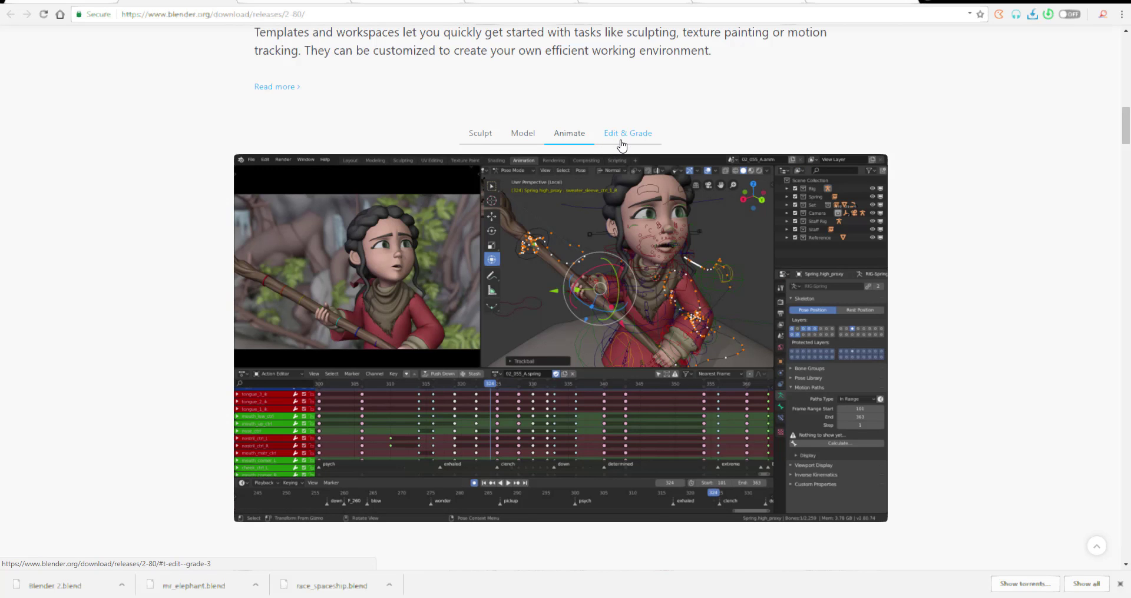
click(621, 145)
click(575, 139)
click(635, 140)
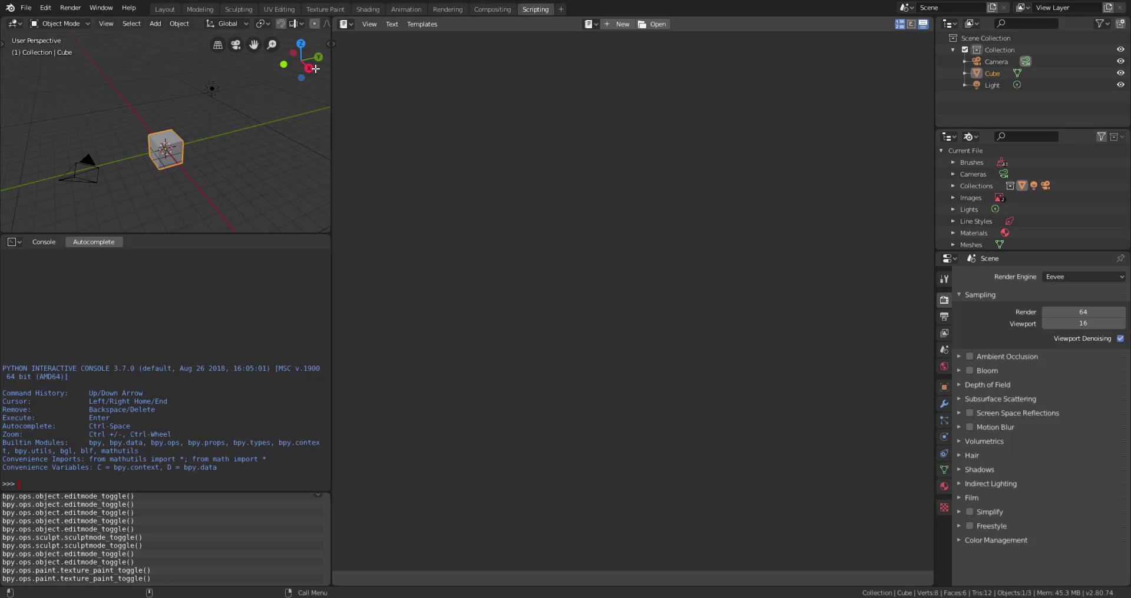
Step: Tour the Modeling, Sculpting, UV Editing and Texture Paint workspaces, then return to Layout with Rotate active
click(172, 9)
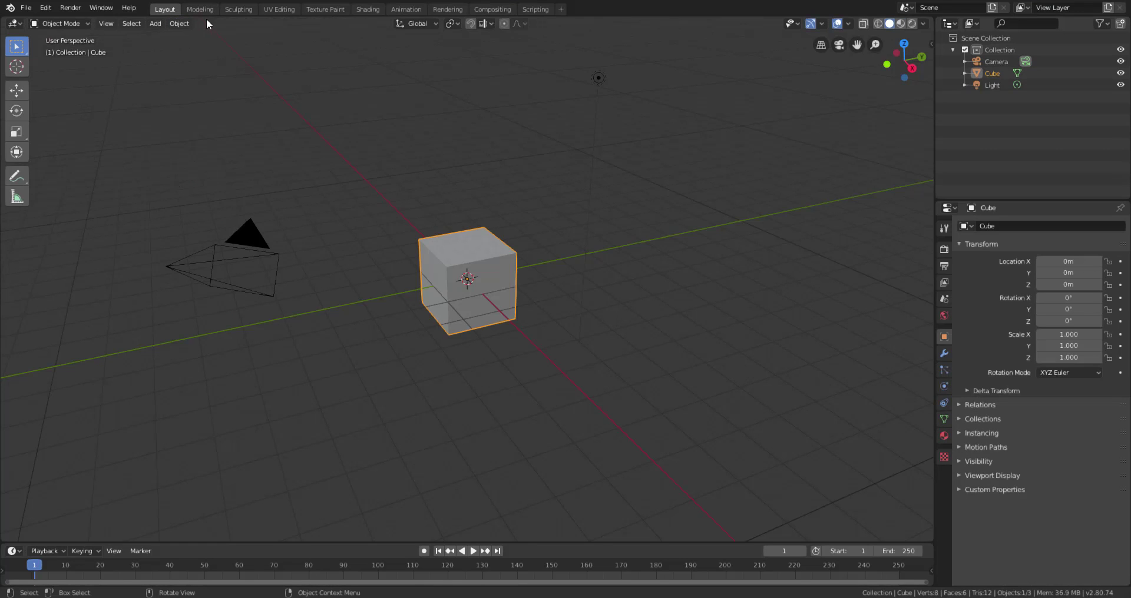
click(200, 9)
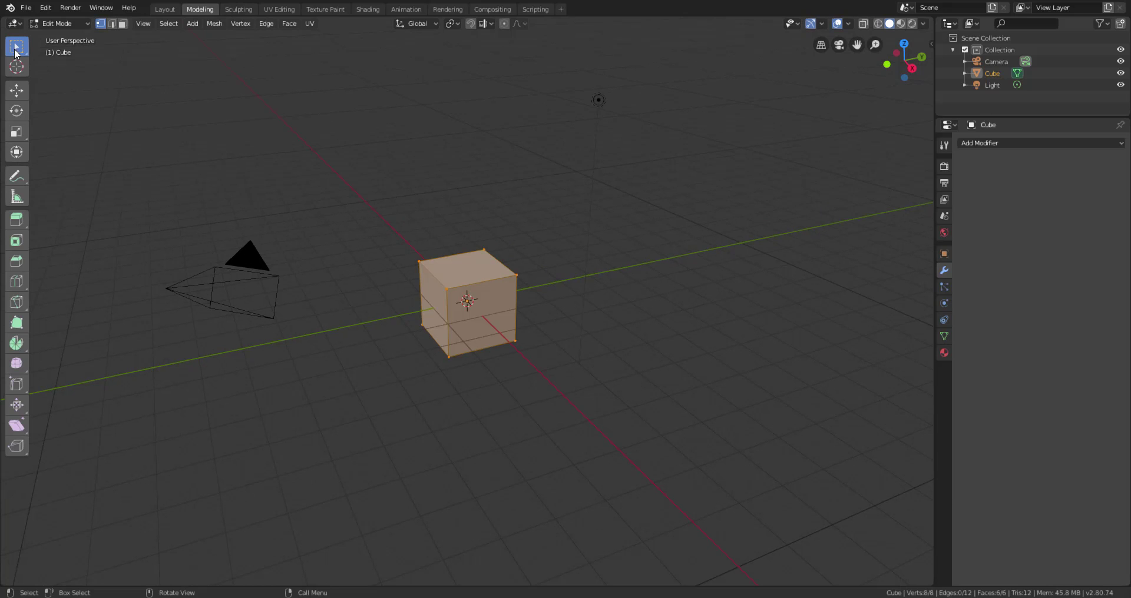
click(238, 9)
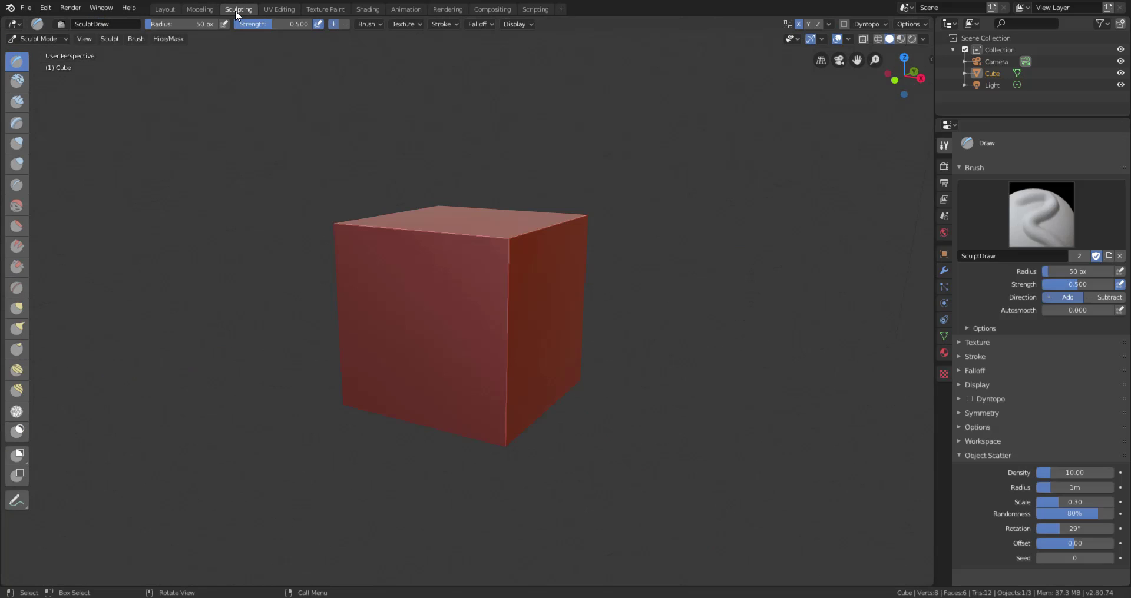
click(274, 11)
click(328, 9)
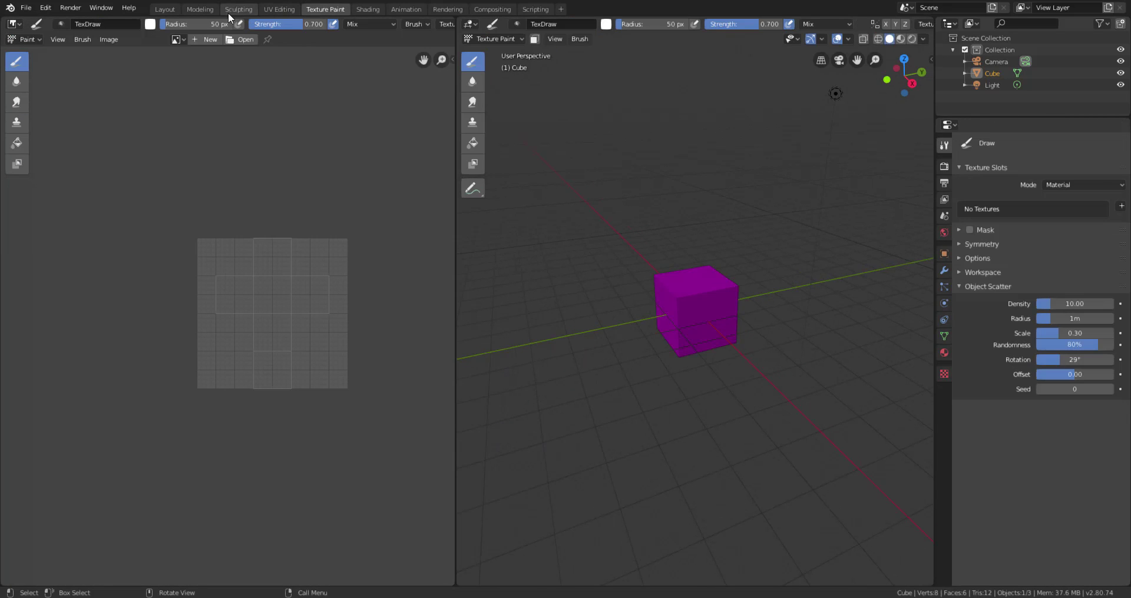
click(201, 8)
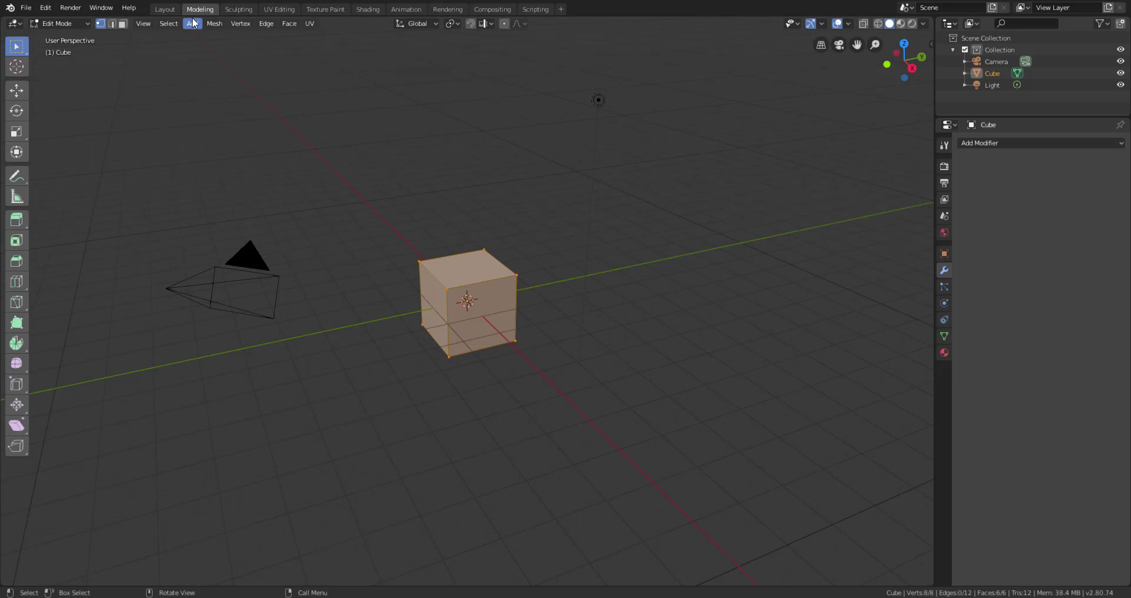
click(165, 9)
click(16, 112)
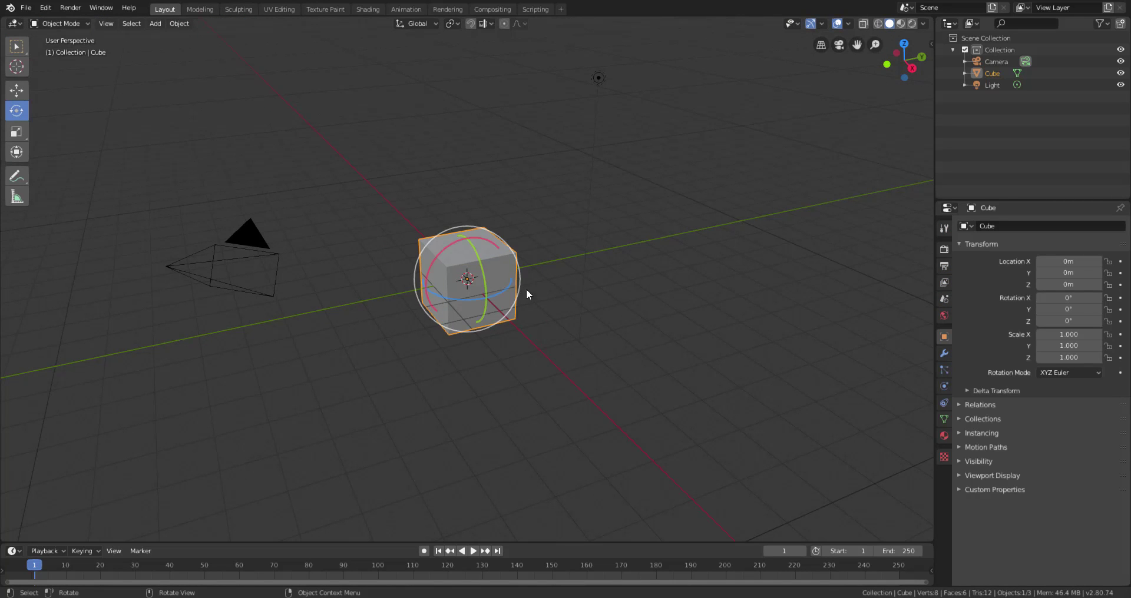
Step: Clear the cube's rotation with Alt+R, turn it to -83° about Z, then deselect it
drag(465, 294, 415, 345)
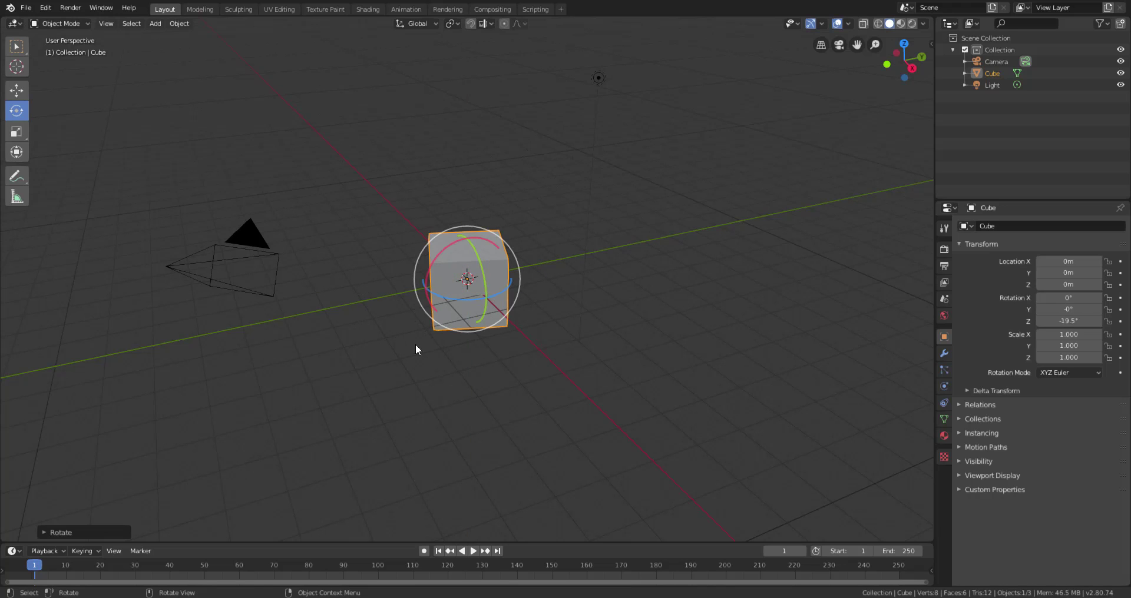
drag(485, 297, 728, 275)
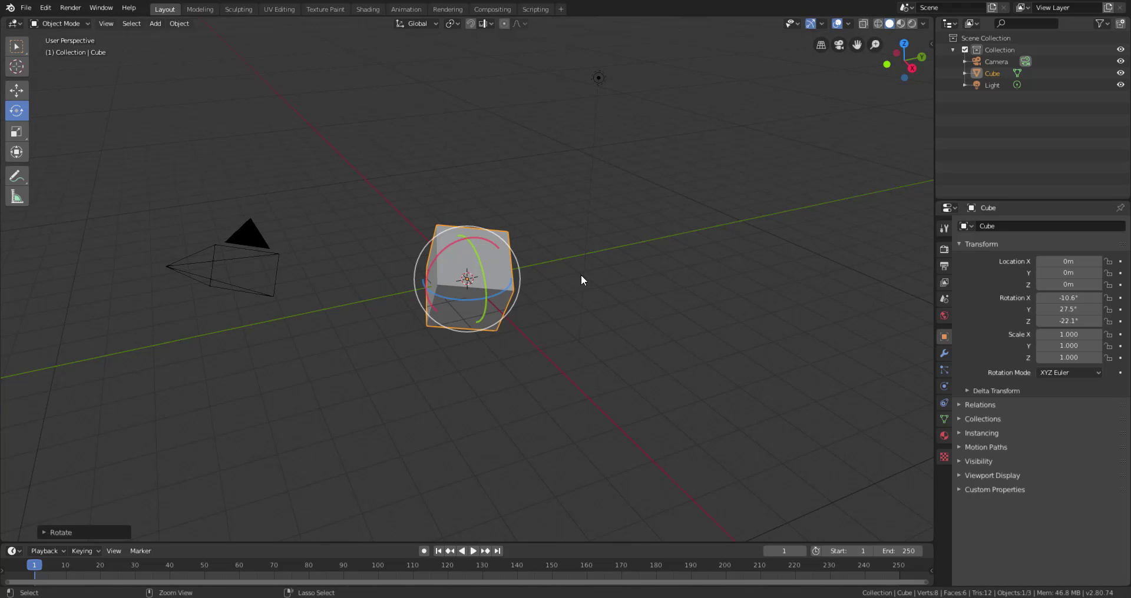
key(alt+r)
drag(447, 298, 401, 250)
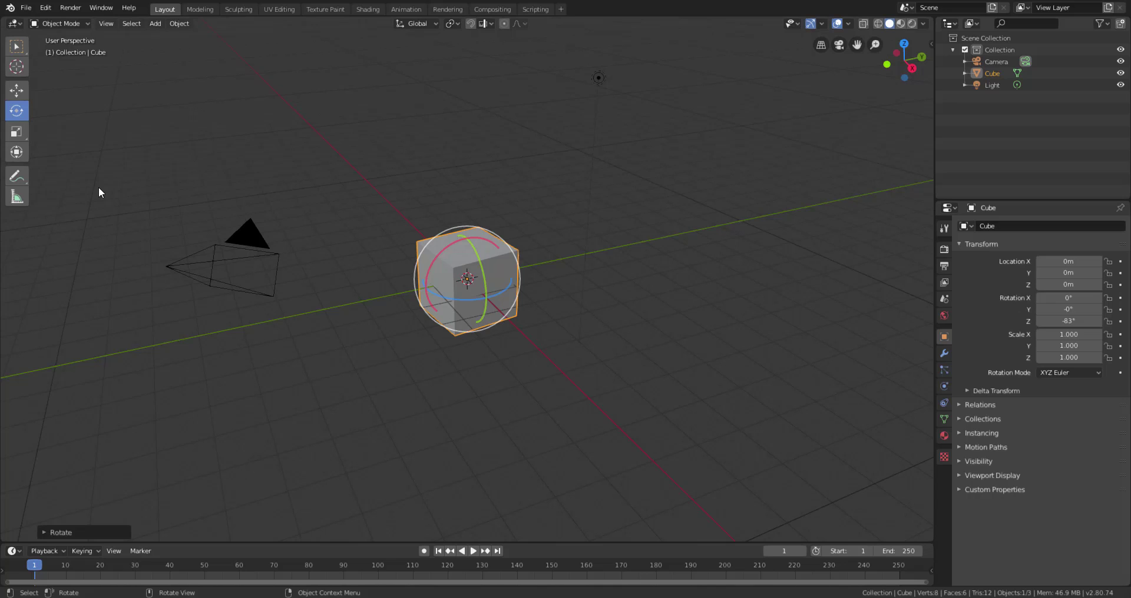
click(259, 165)
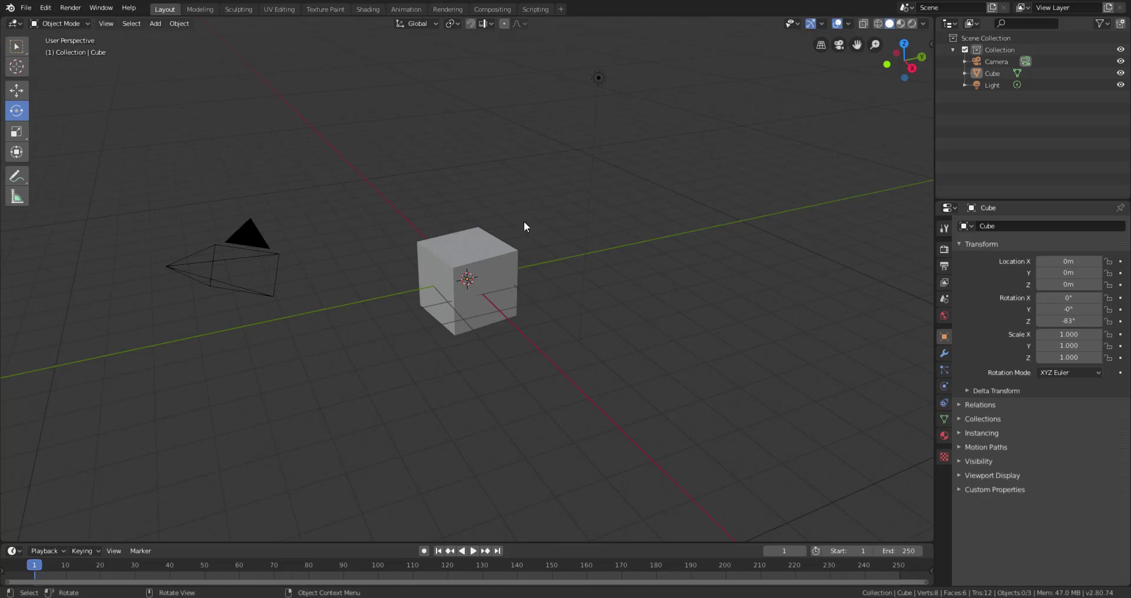
Step: Add a Circle mesh and move it to Location X 4.5178 m beside the cube
key(shift+a)
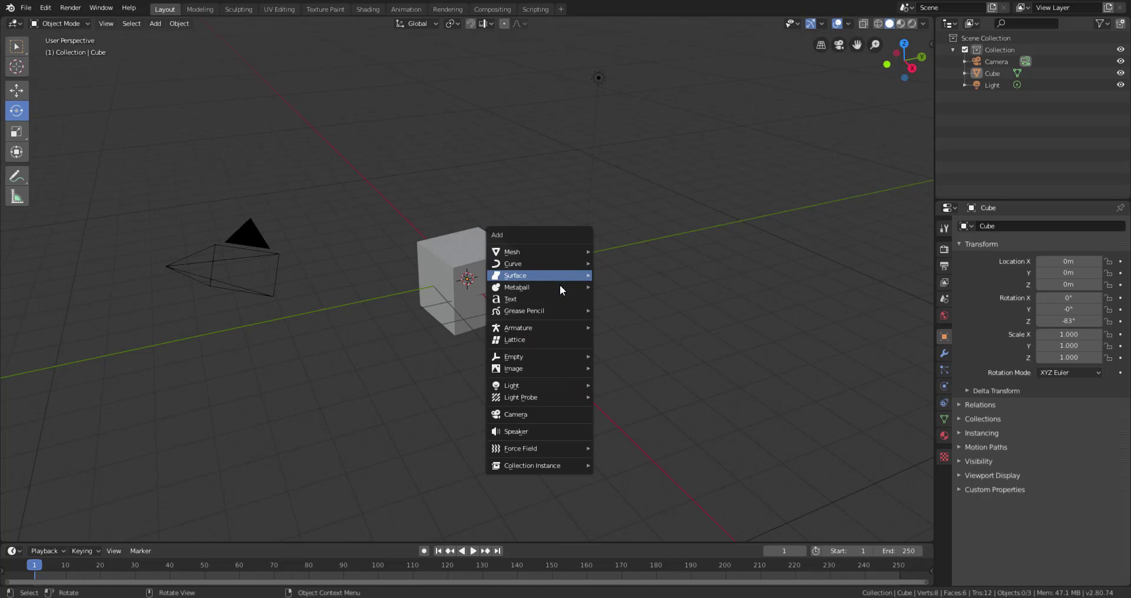
mouse_move(557, 252)
click(637, 275)
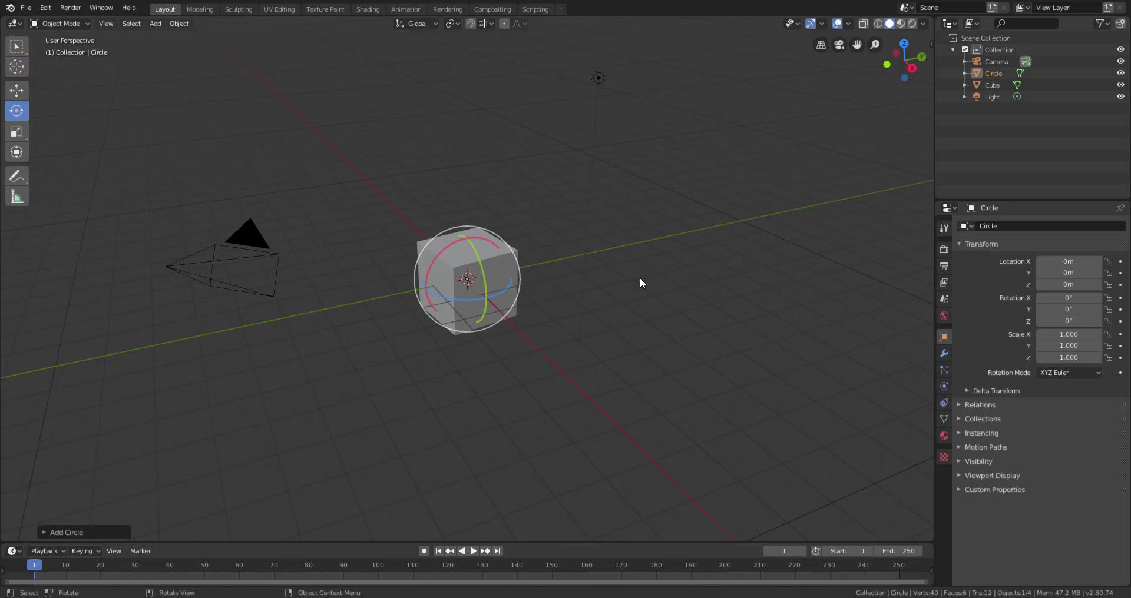
click(17, 89)
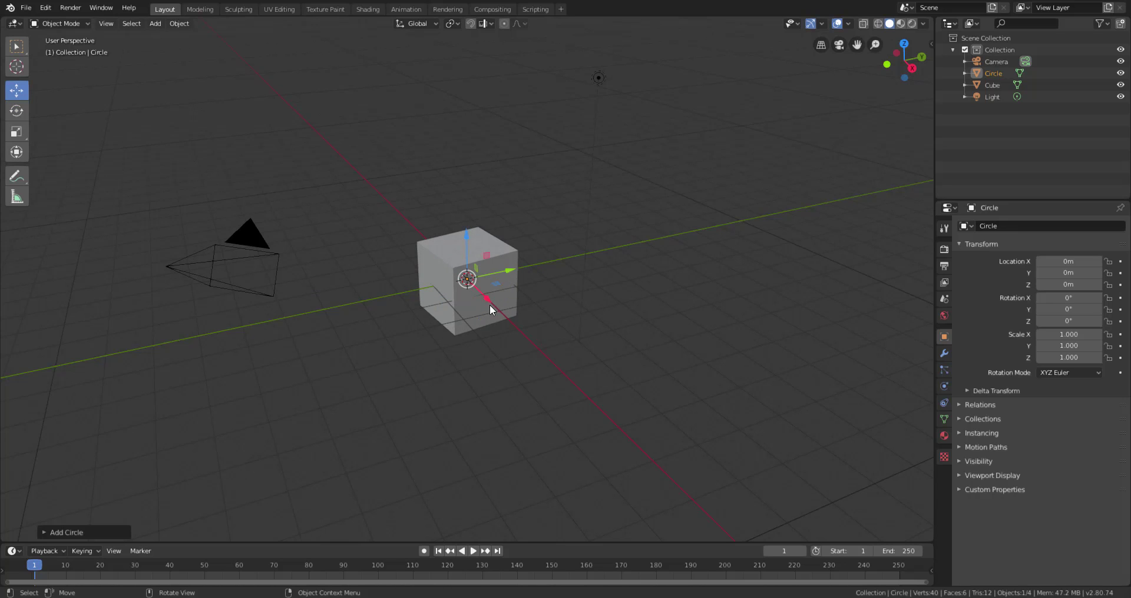
drag(490, 302, 573, 384)
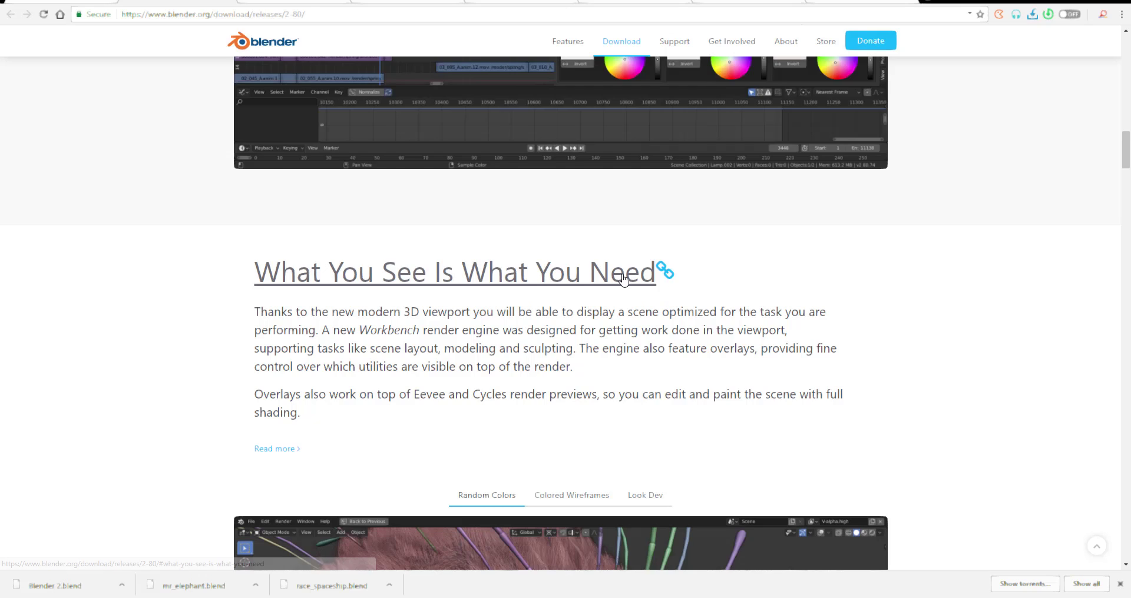
Step: In the release page's viewport showcase, view the Colored Wireframes and Look Dev examples
scroll(660, 265, down, 4)
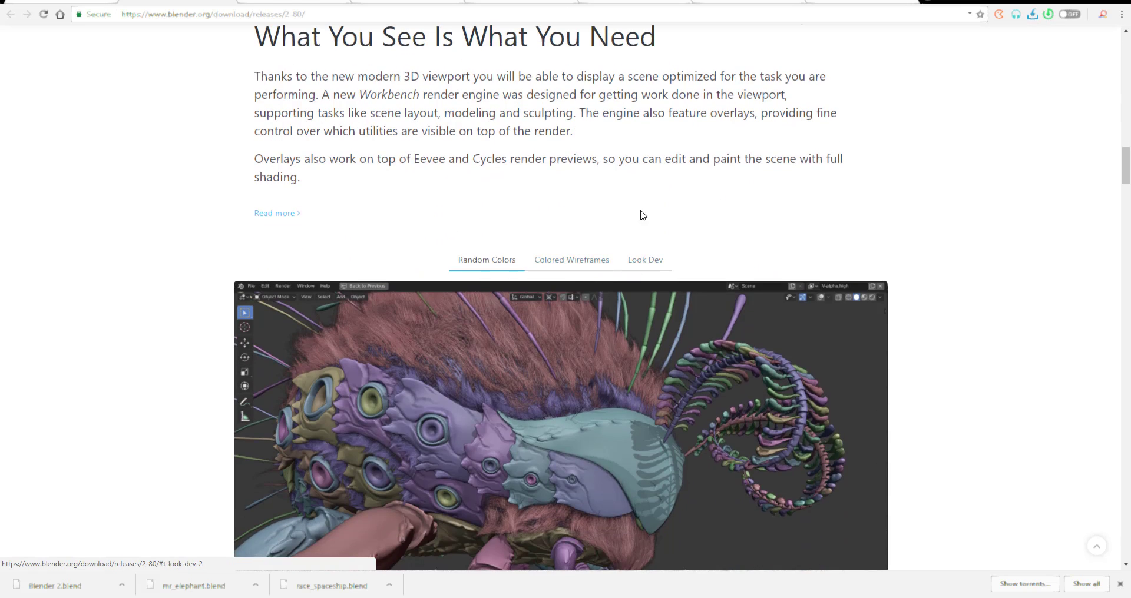
scroll(639, 214, up, 2)
scroll(596, 223, down, 1)
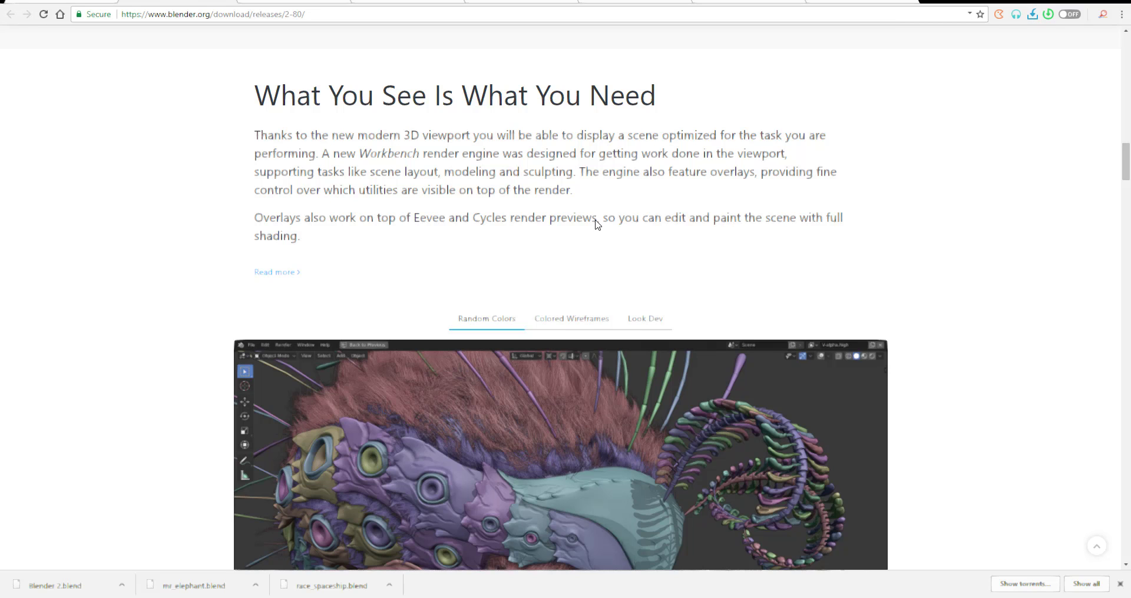
scroll(595, 222, down, 2)
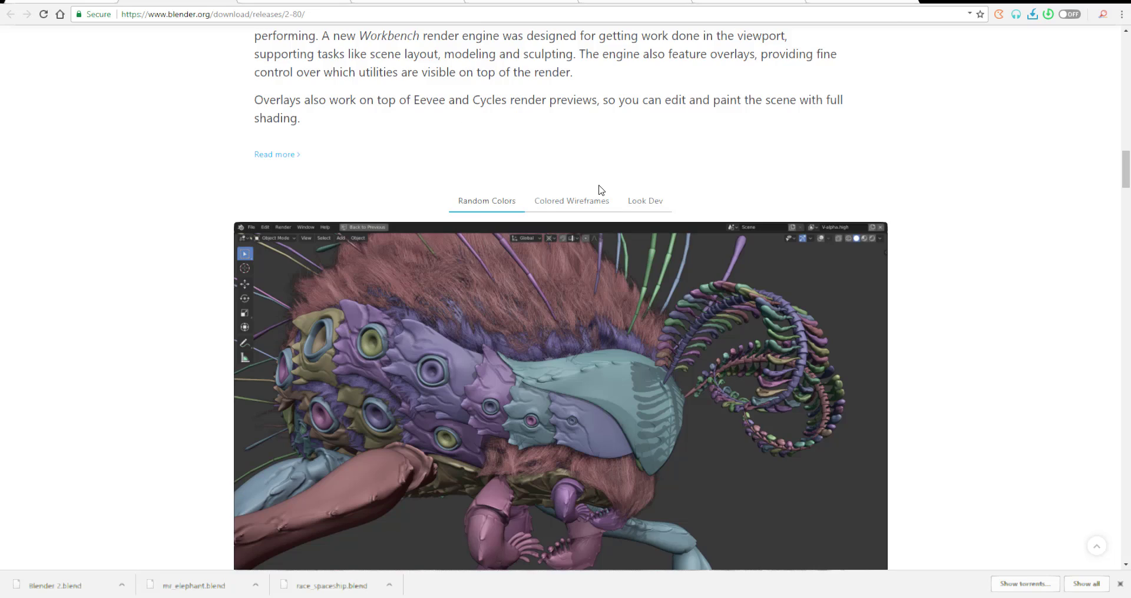
scroll(639, 224, down, 5)
scroll(638, 224, up, 4)
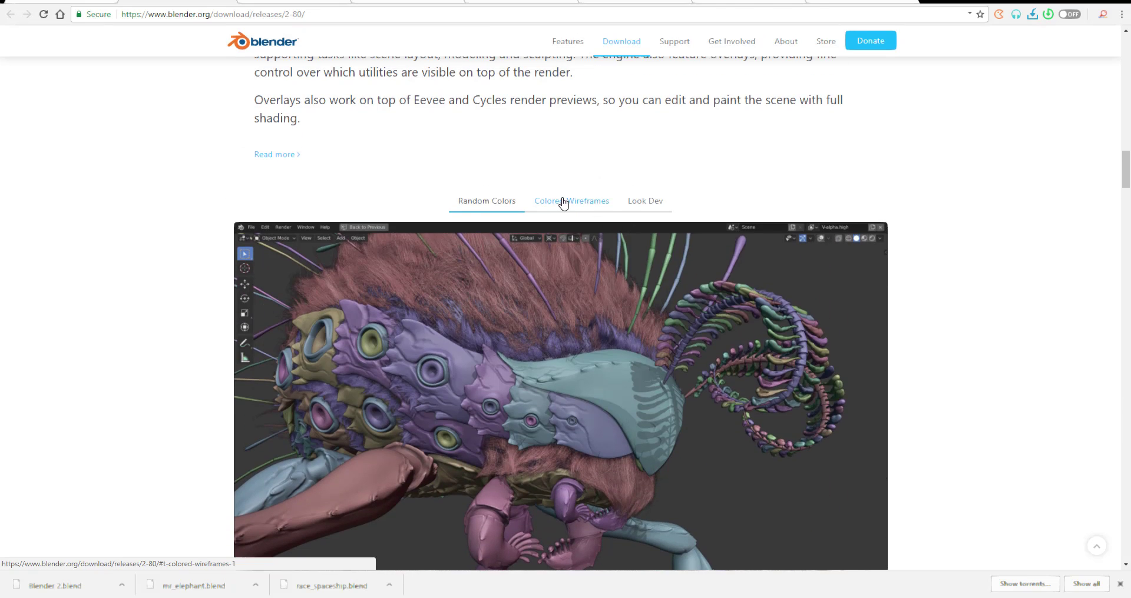
click(568, 203)
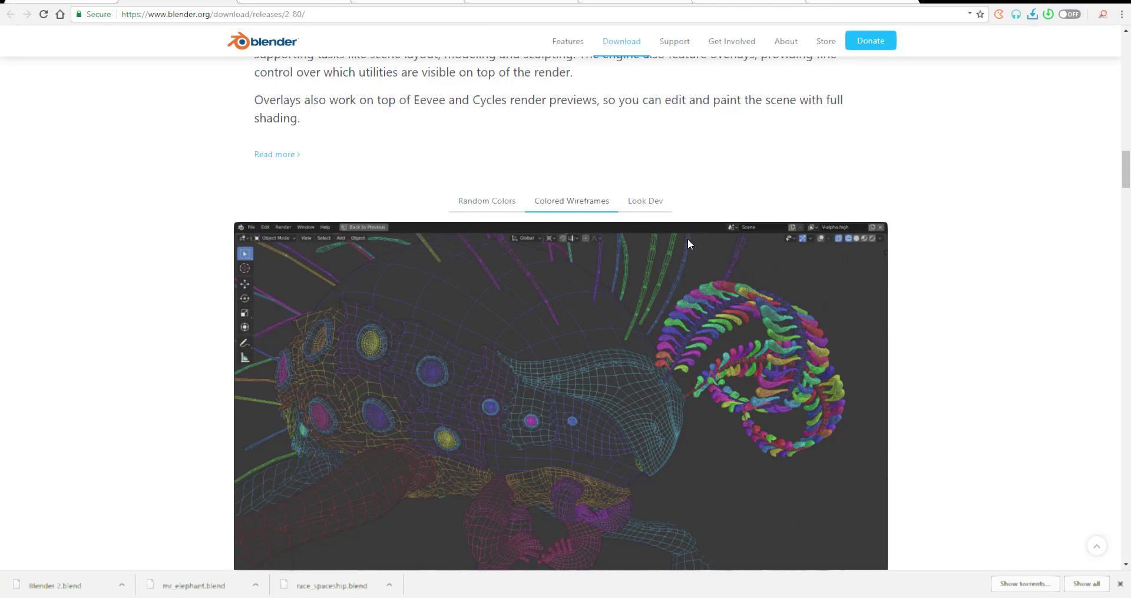
click(644, 212)
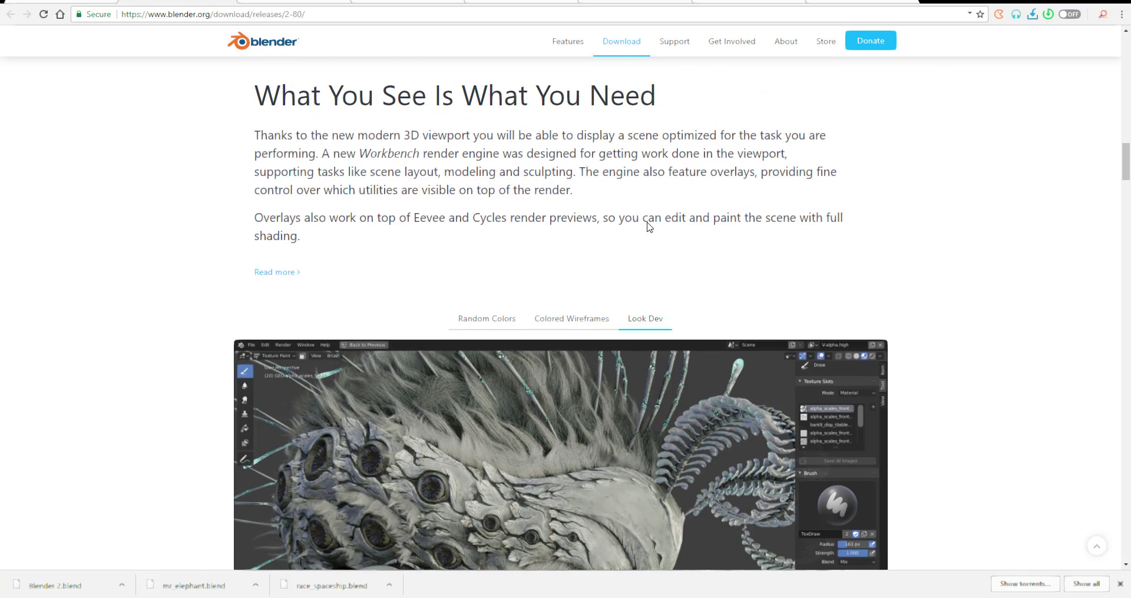
scroll(648, 226, down, 13)
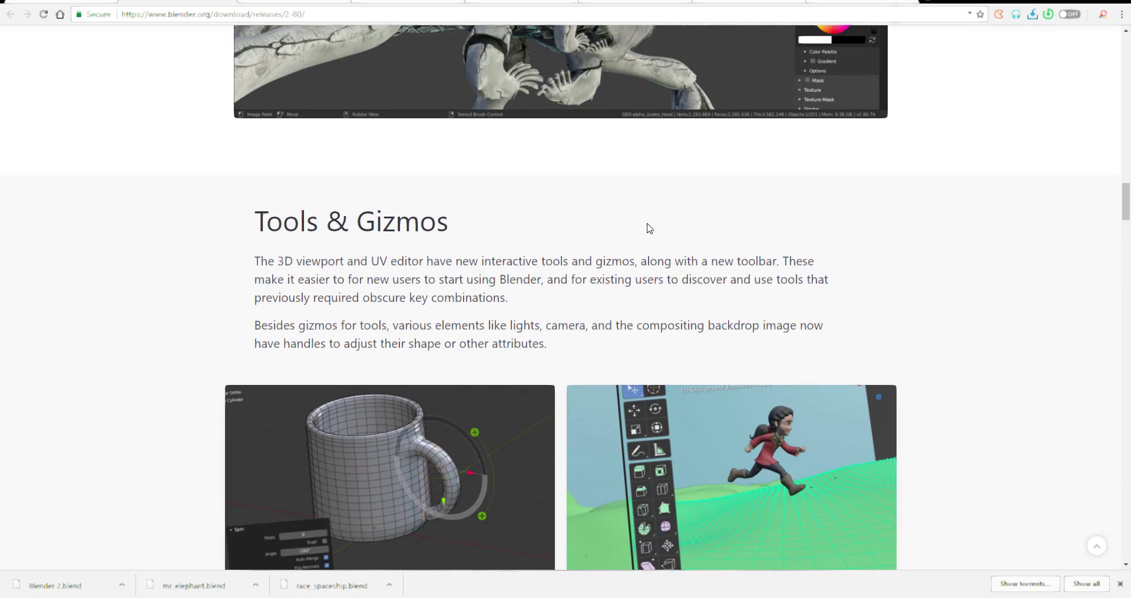
scroll(647, 225, up, 2)
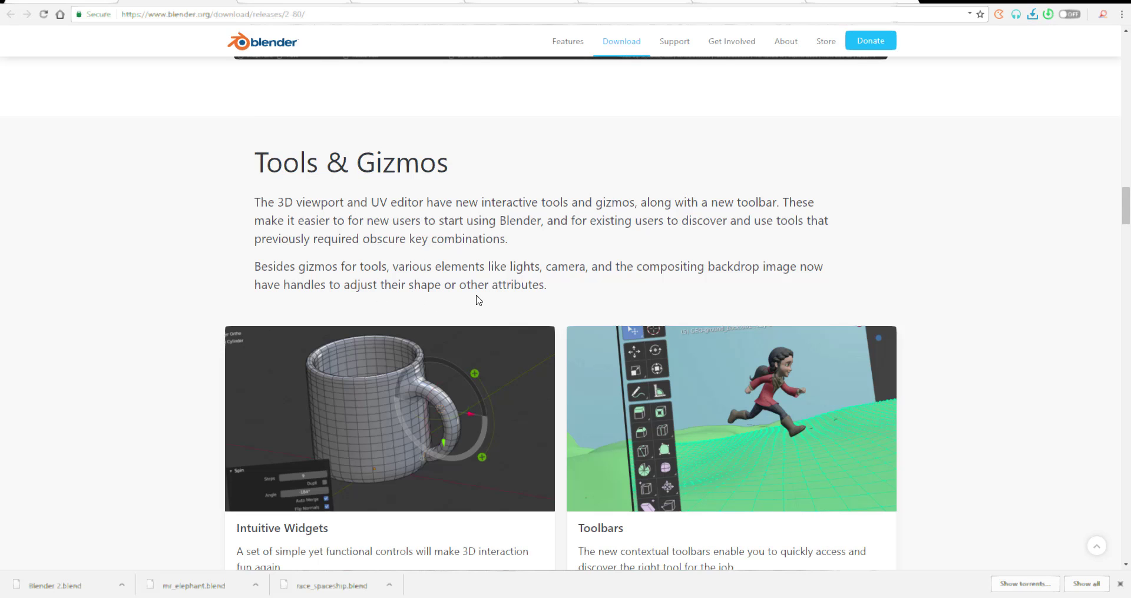
scroll(533, 277, down, 3)
scroll(534, 268, down, 1)
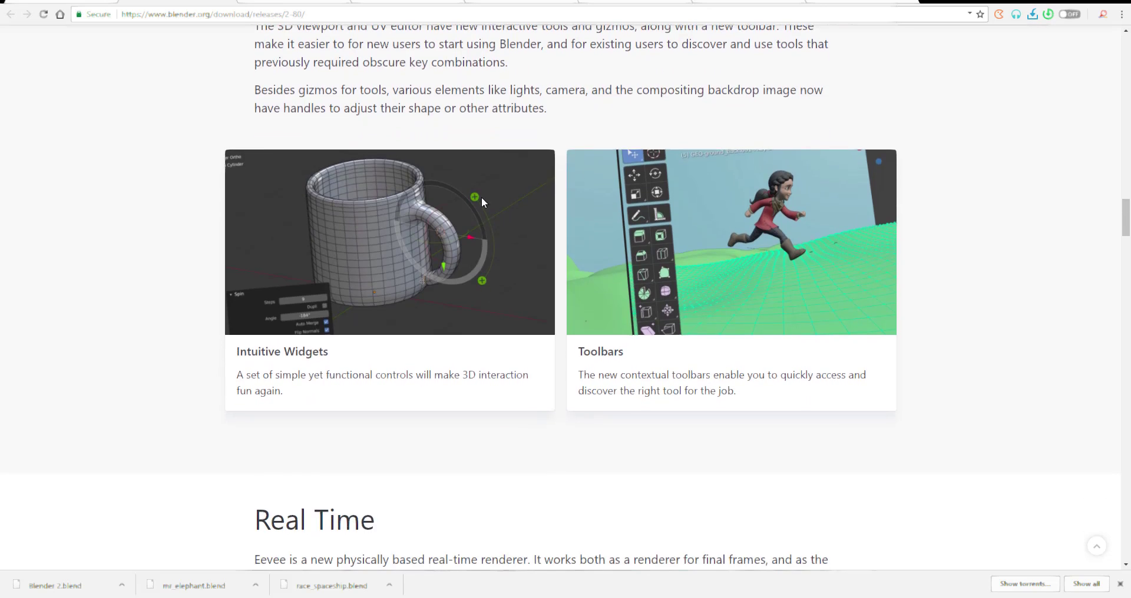
scroll(647, 383, up, 2)
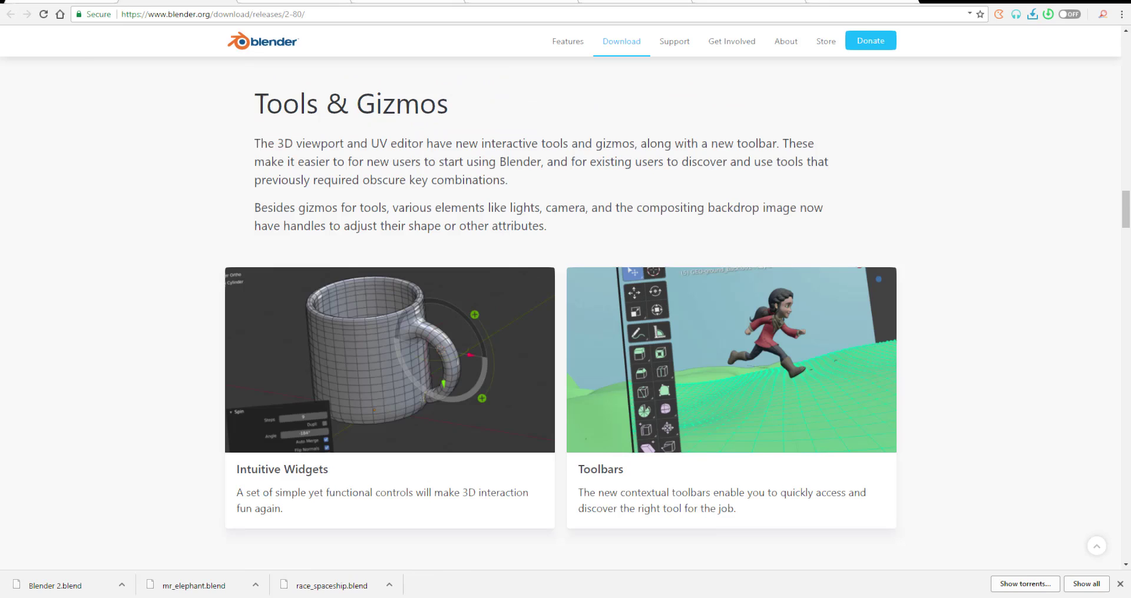
Step: Back in Blender, select the cube's top face in the Modeling workspace's face select mode
key(alt+Tab)
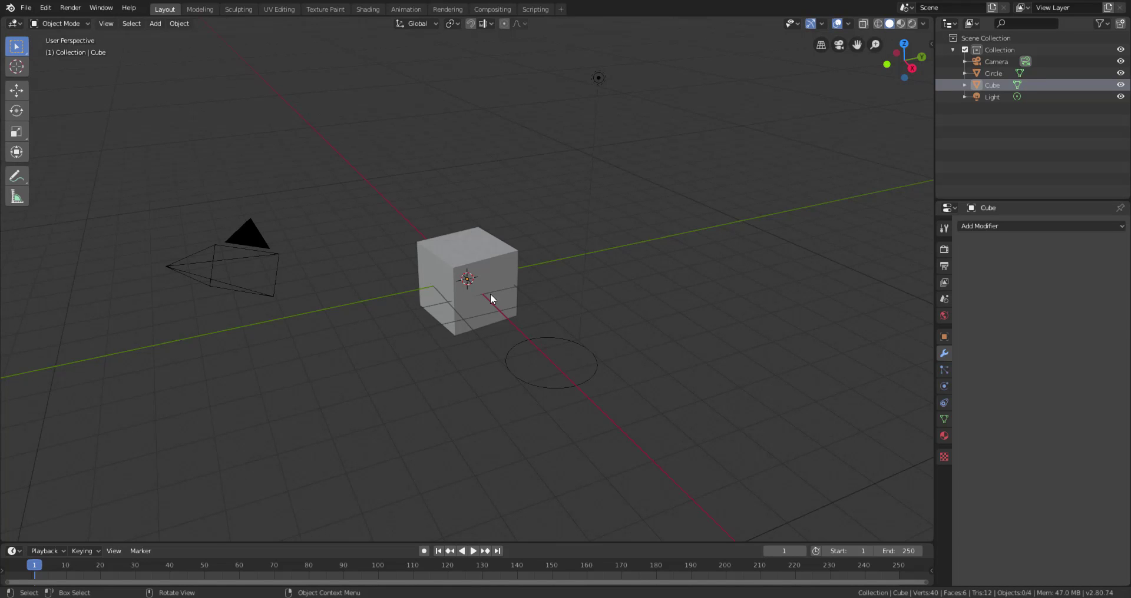
scroll(450, 255, up, 4)
click(450, 255)
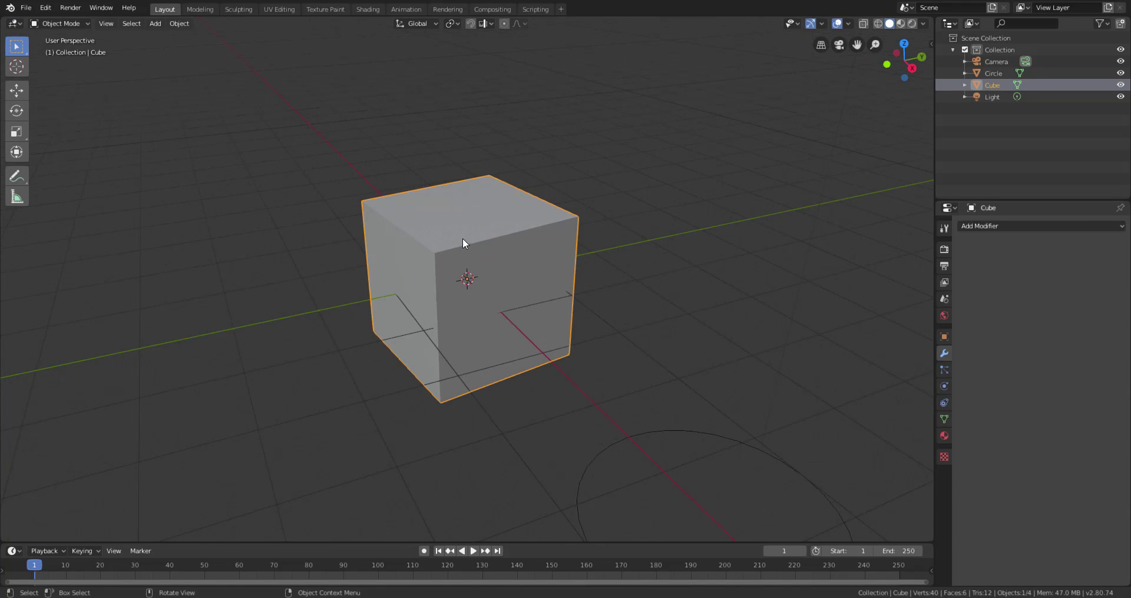
click(200, 9)
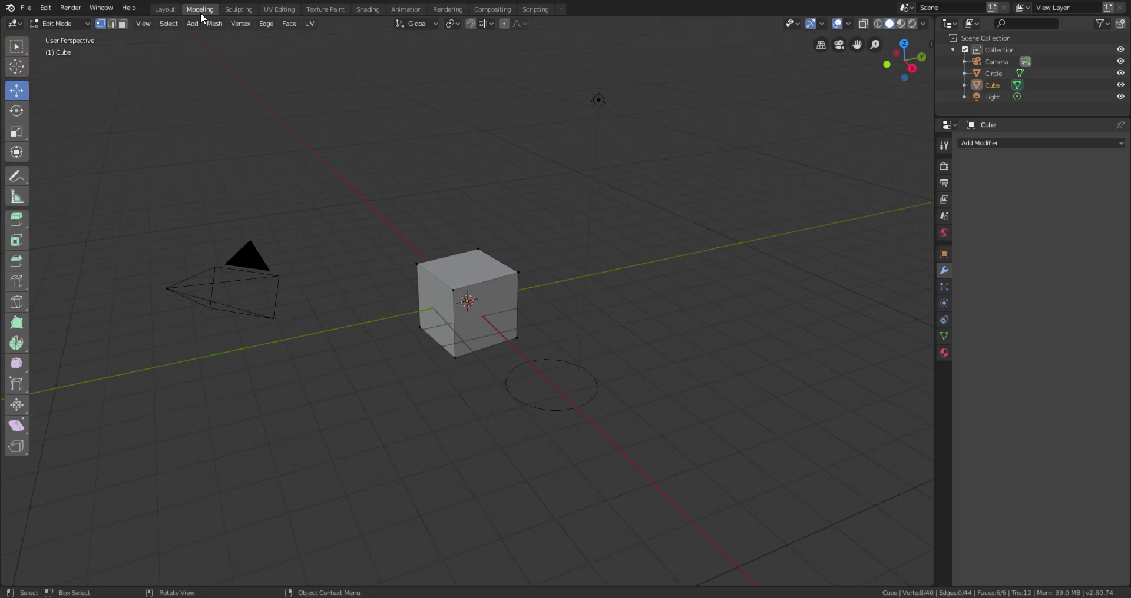
click(123, 24)
click(456, 265)
Step: Extrude the top face upward and spin it around the cube's center
scroll(471, 259, up, 3)
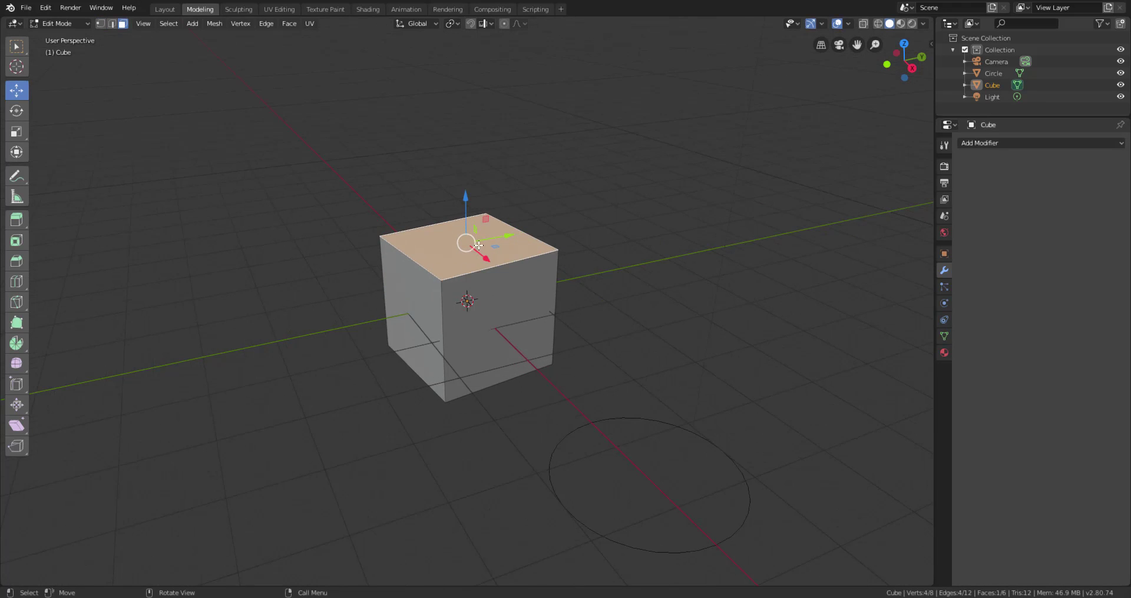
click(20, 221)
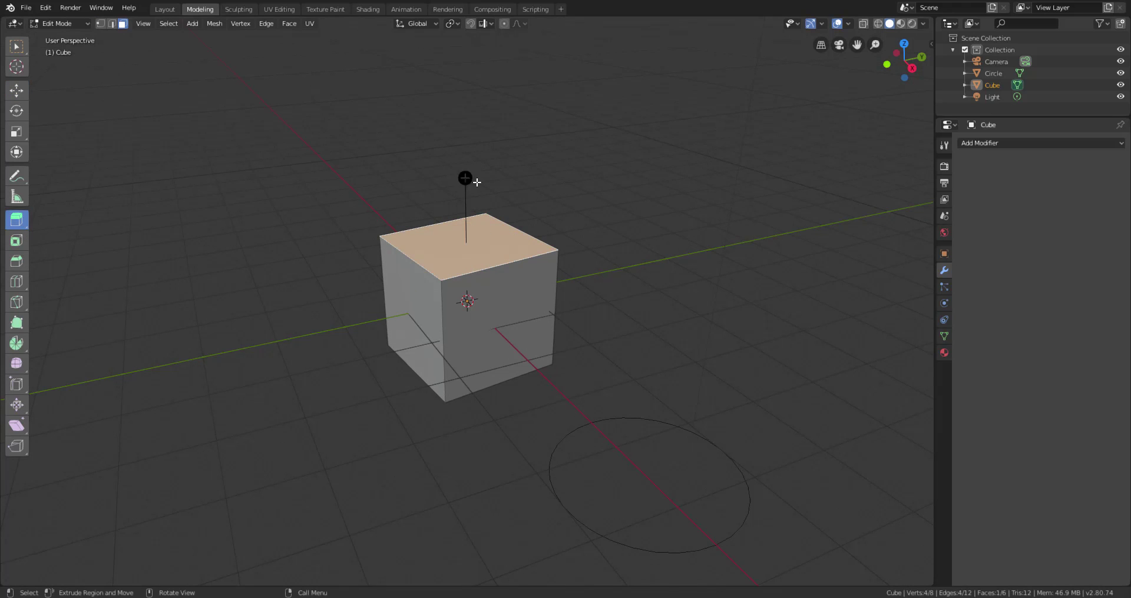
drag(465, 177, 470, 102)
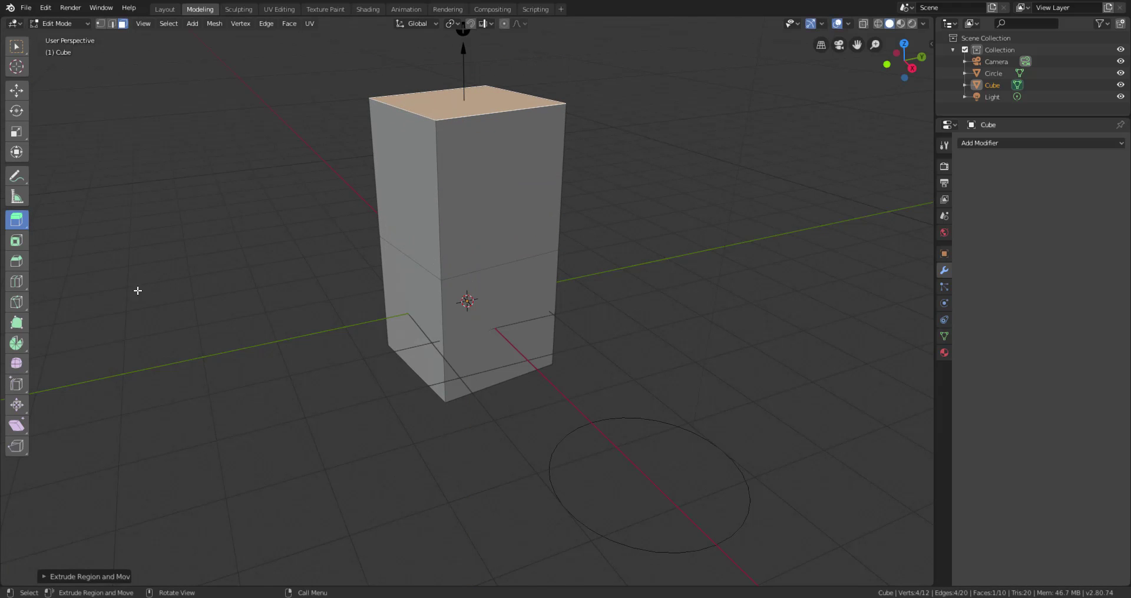
click(23, 342)
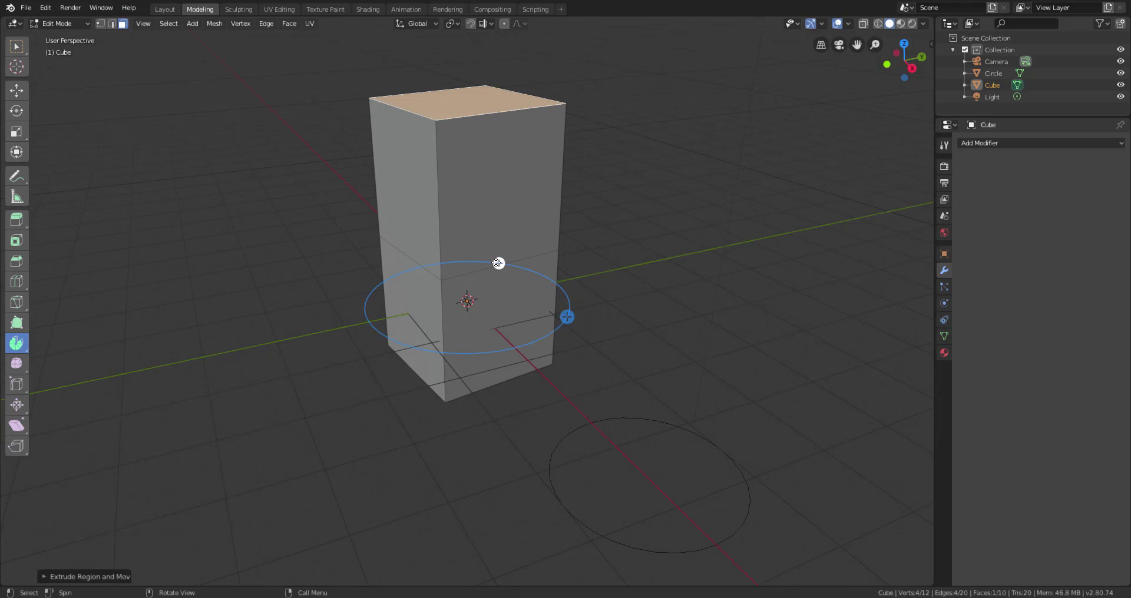
mouse_move(497, 262)
mouse_down()
mouse_move(539, 297)
mouse_move(480, 262)
mouse_move(368, 302)
mouse_move(474, 354)
mouse_move(407, 280)
mouse_move(489, 272)
mouse_move(475, 263)
mouse_move(507, 271)
mouse_move(489, 268)
mouse_up()
Step: Raise the top face about 1.69 m along Z with the Move tool
scroll(485, 268, down, 3)
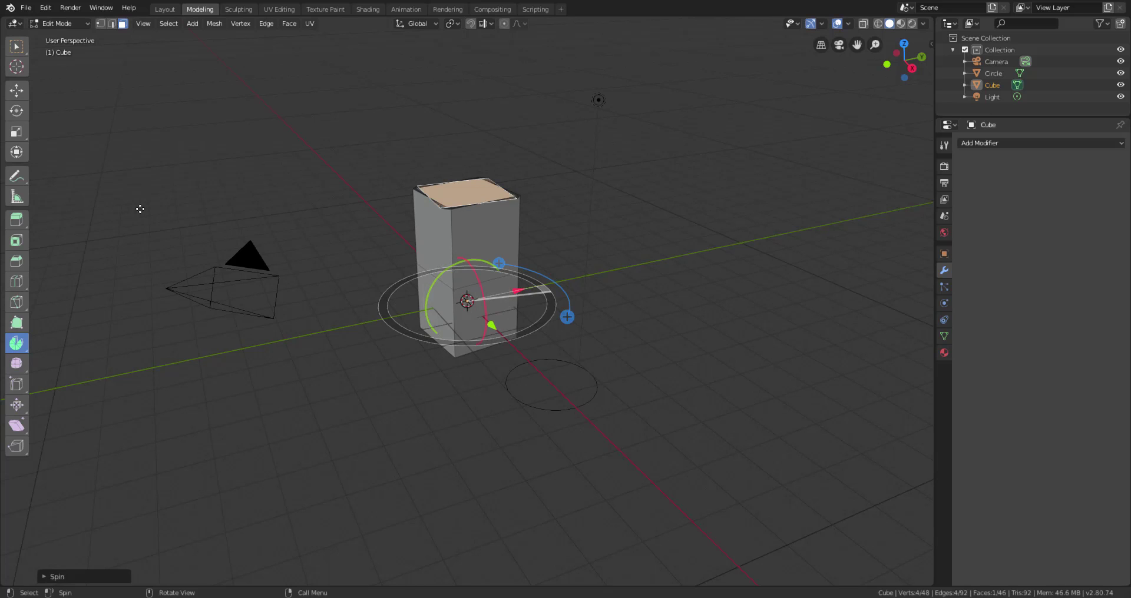
click(17, 91)
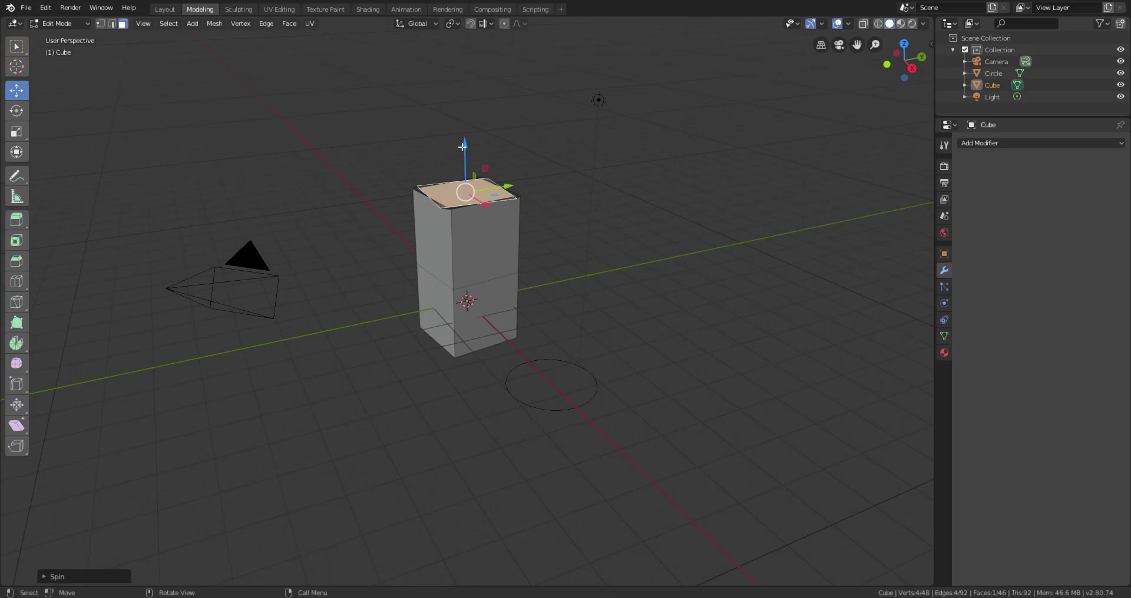
drag(463, 149, 466, 80)
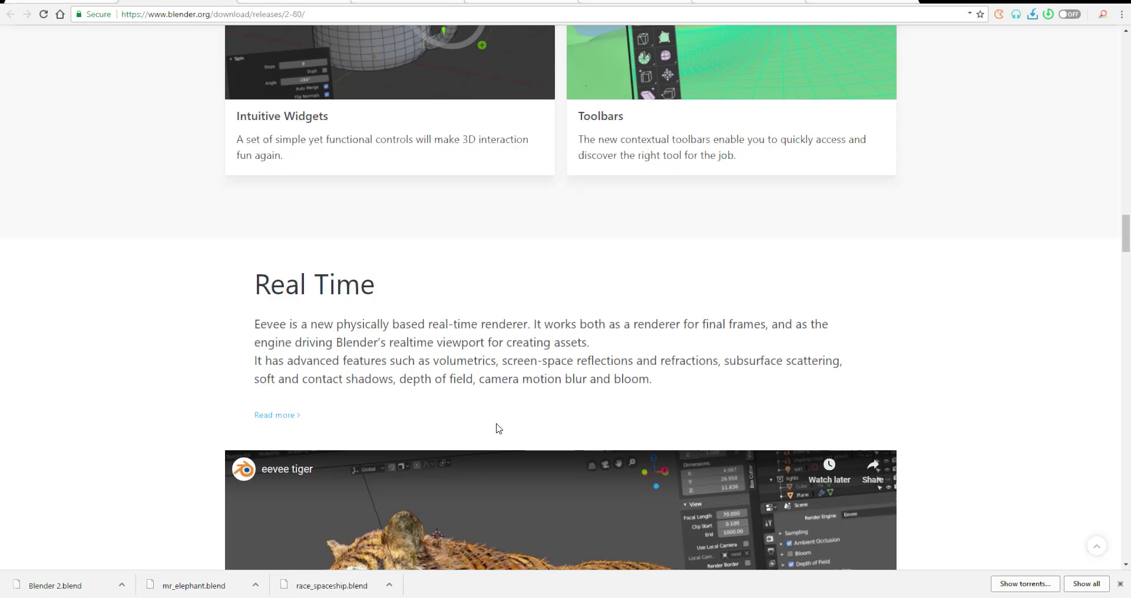
Step: Scroll past the Eevee material text to the 2D Animation Grease Pencil sketch video
scroll(505, 426, down, 5)
scroll(537, 352, down, 13)
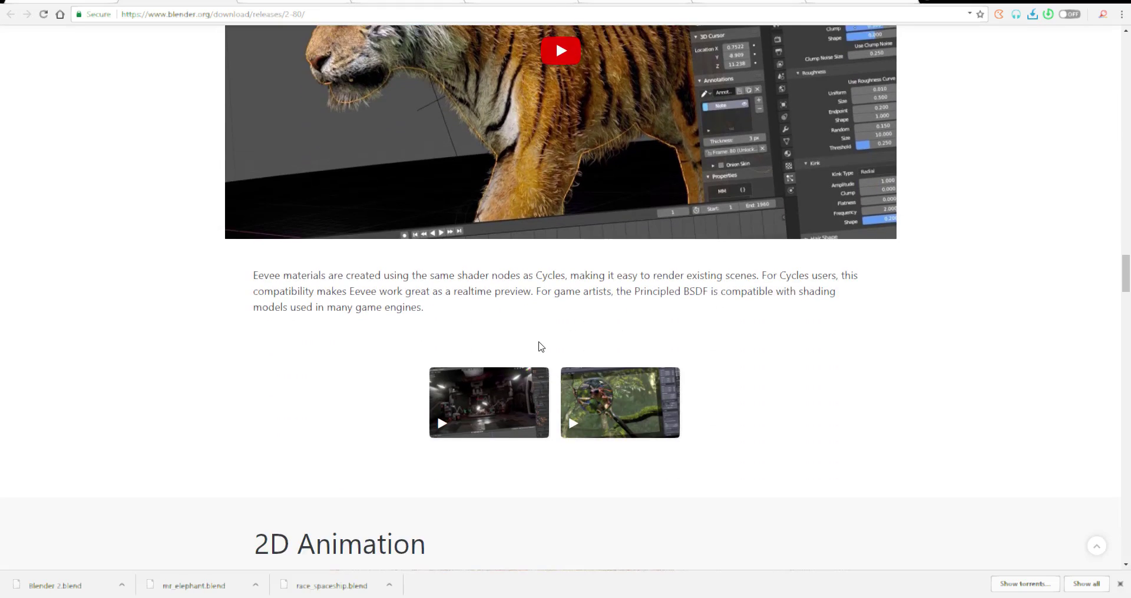
scroll(539, 344, down, 1)
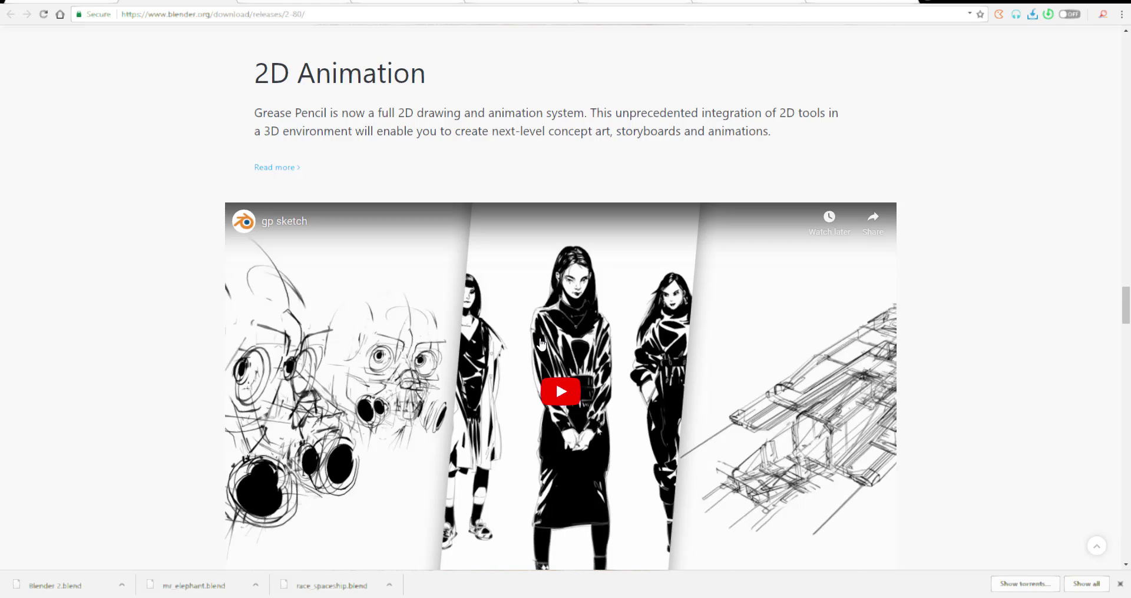
scroll(540, 344, down, 7)
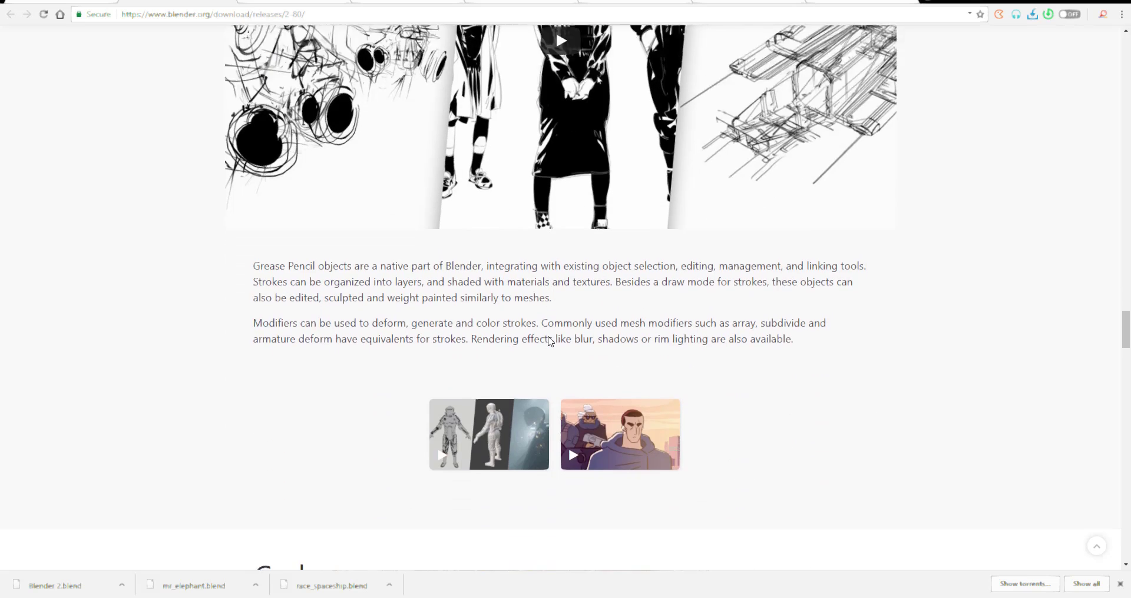
scroll(548, 339, up, 5)
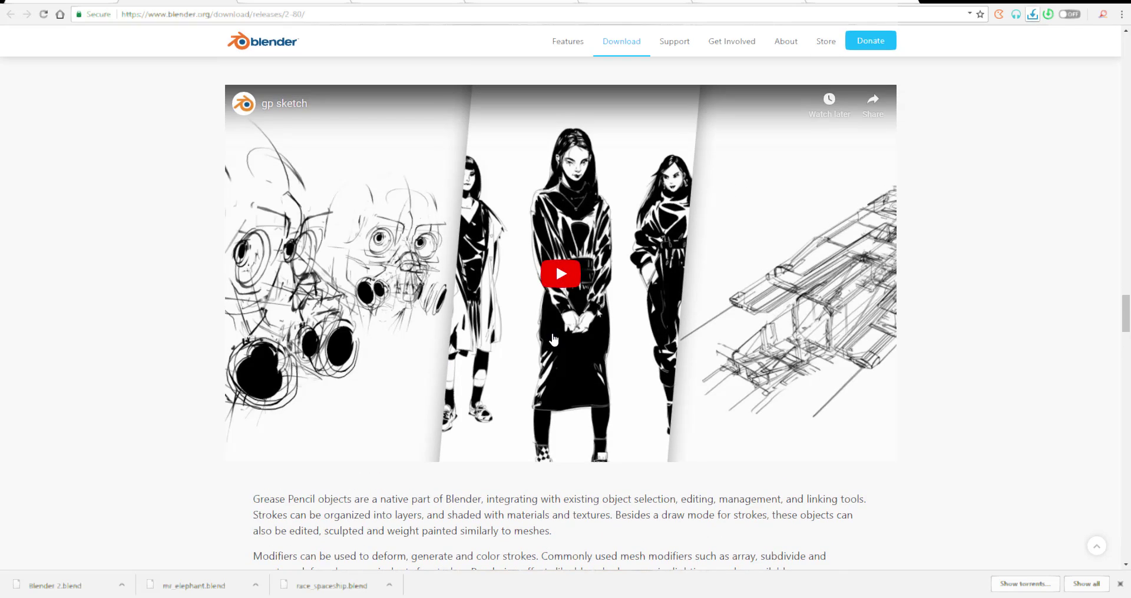
scroll(553, 342, down, 4)
scroll(554, 344, up, 5)
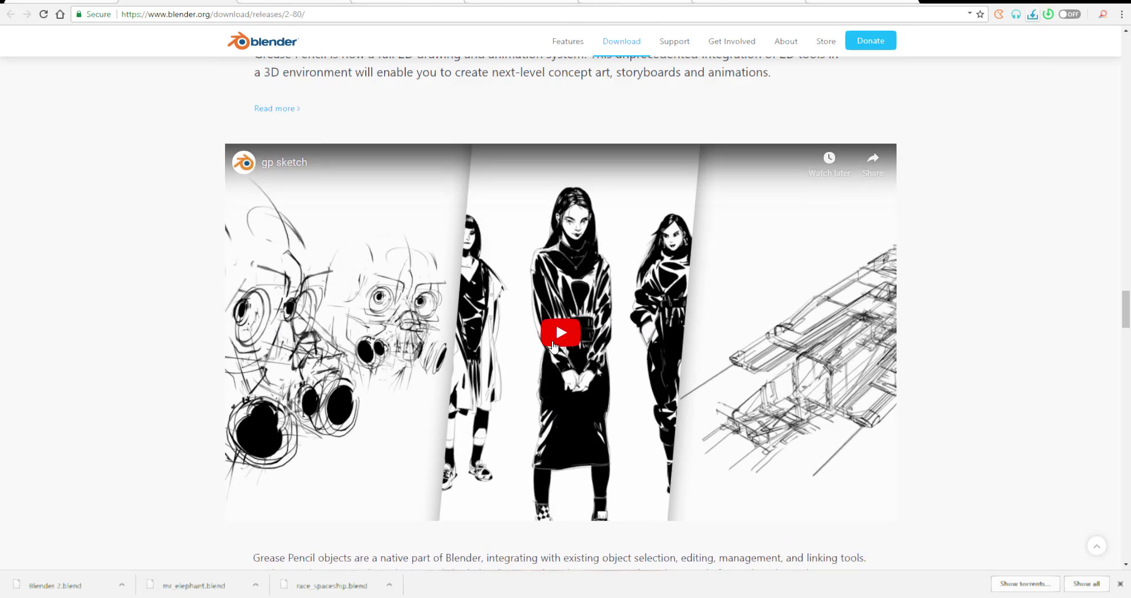
scroll(552, 345, up, 4)
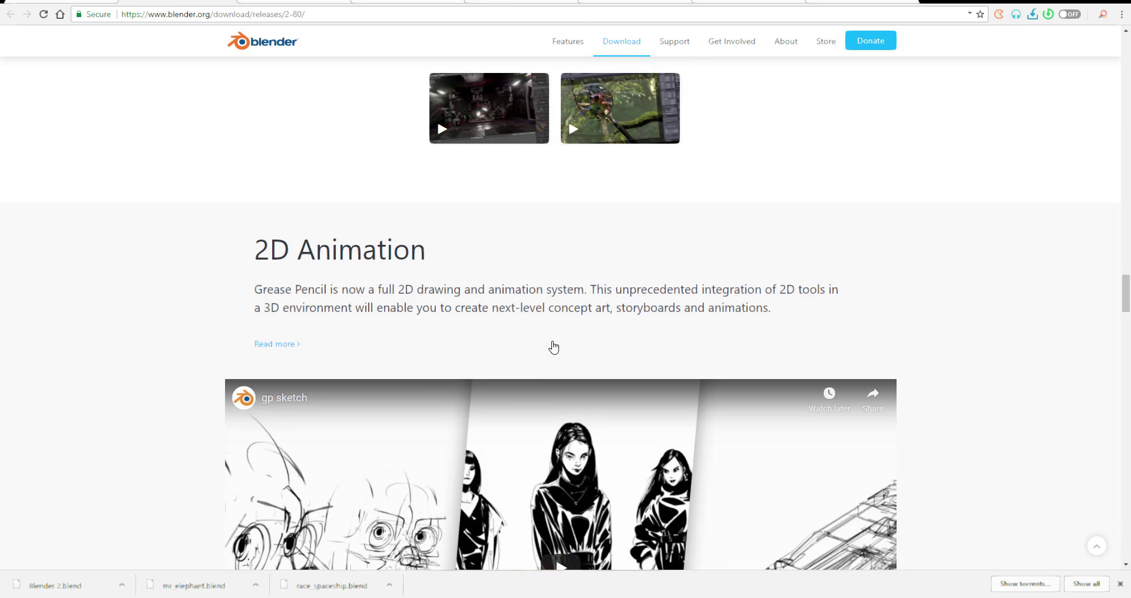
scroll(553, 348, down, 12)
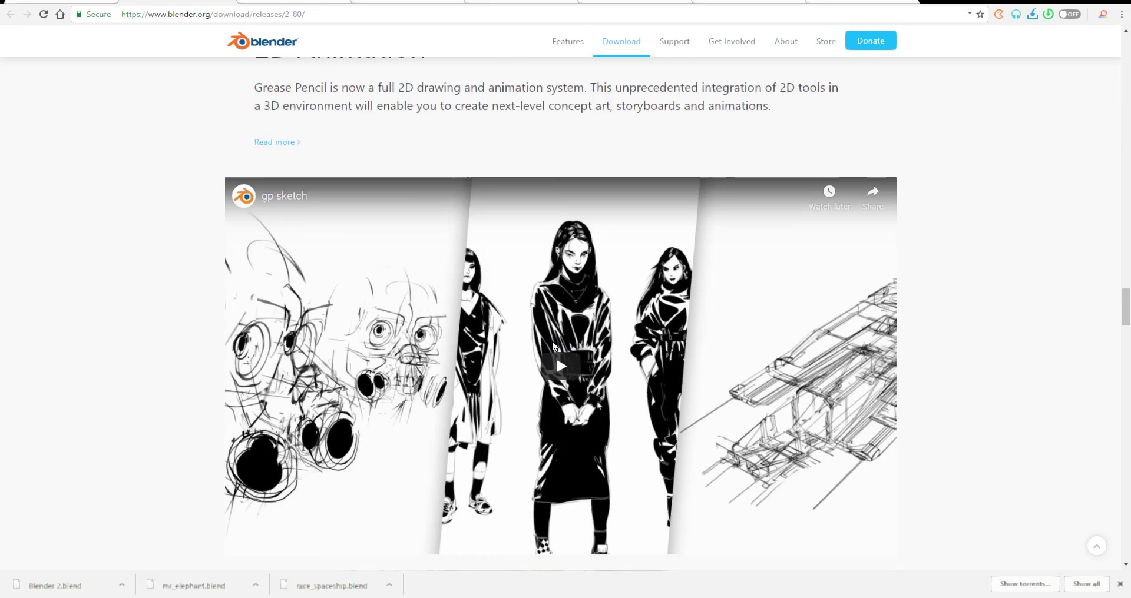
Step: Read the Cycles cards: Principled Hair BSDF, Cryptomatte, Random Walk and Subdivision, down to the highlights links
scroll(553, 346, down, 5)
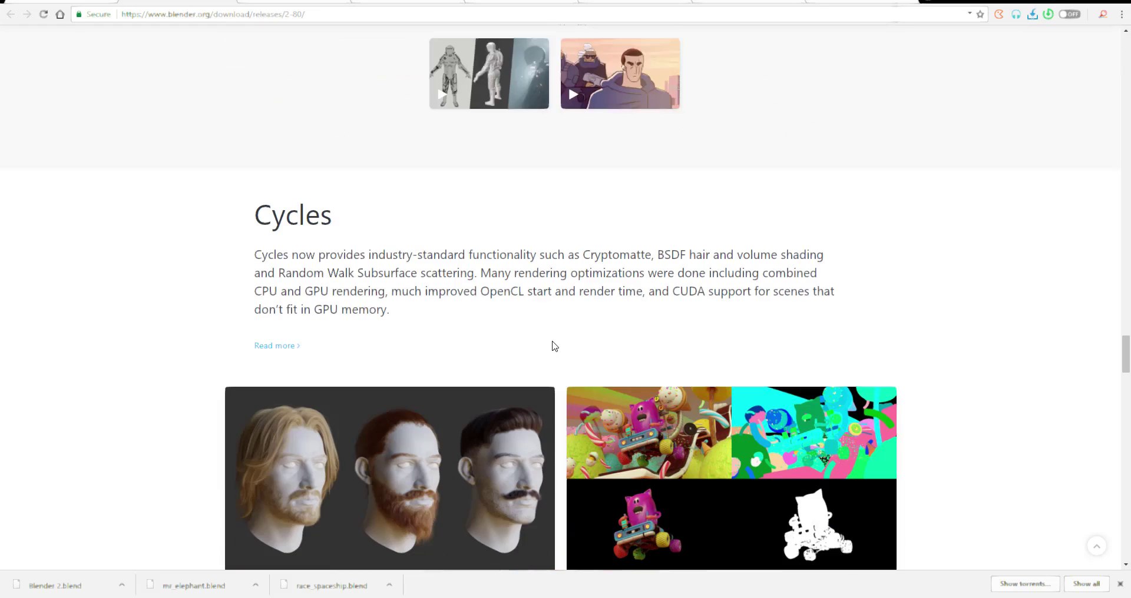
scroll(583, 326, up, 4)
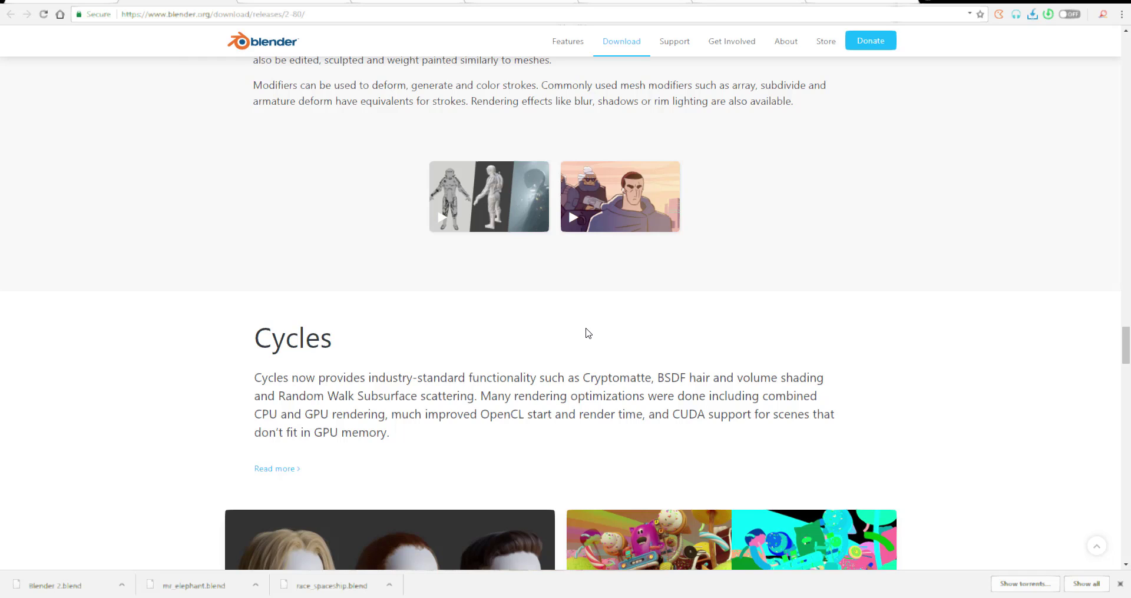
scroll(587, 334, down, 2)
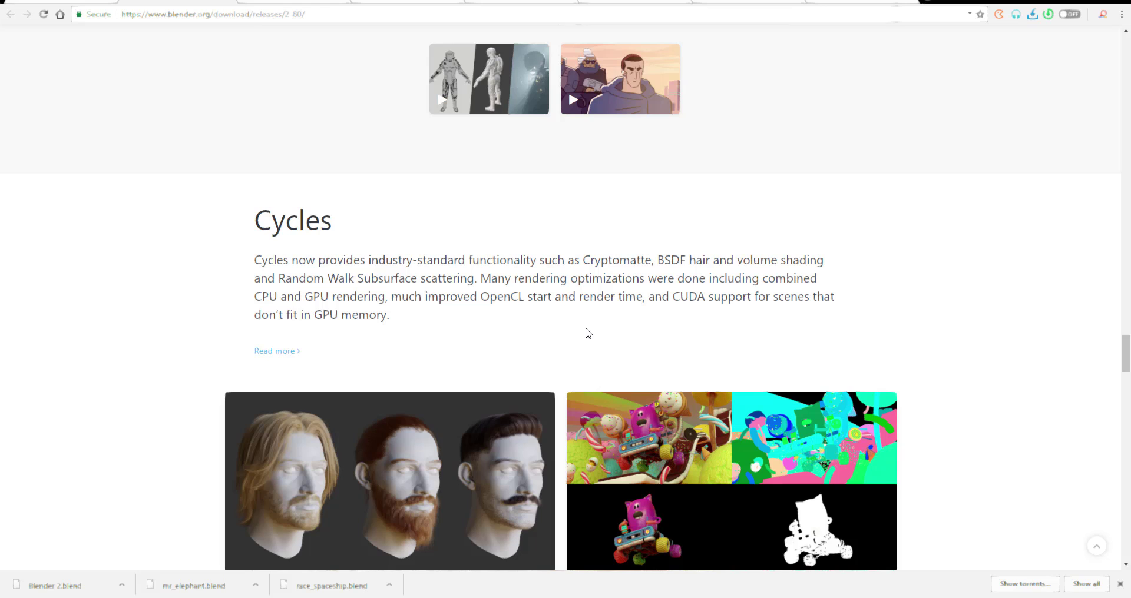
scroll(586, 330, down, 2)
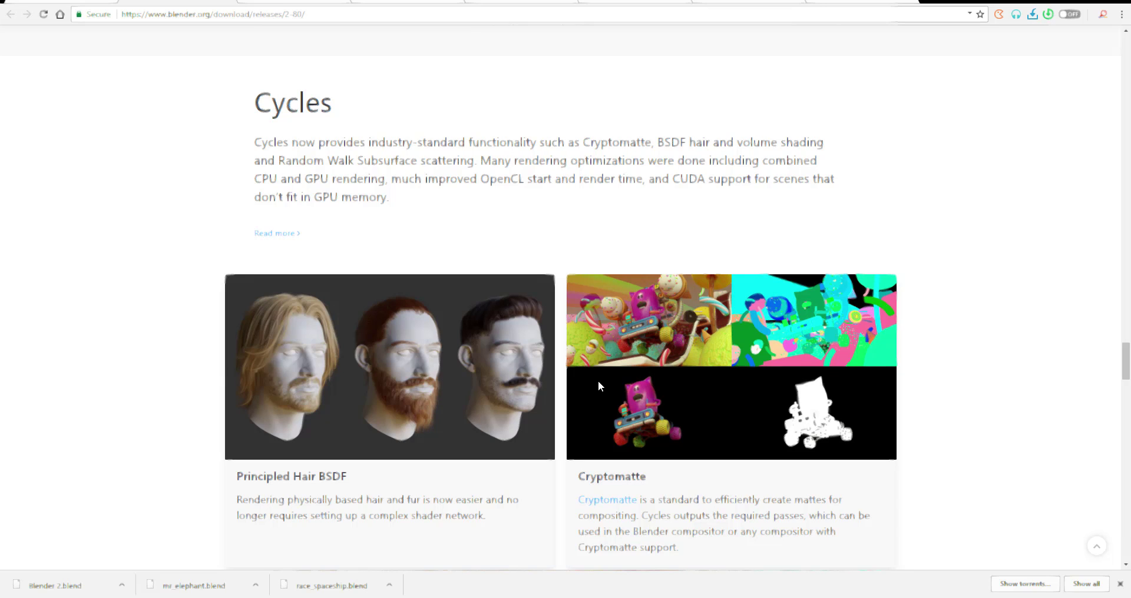
scroll(598, 381, down, 1)
scroll(722, 395, up, 2)
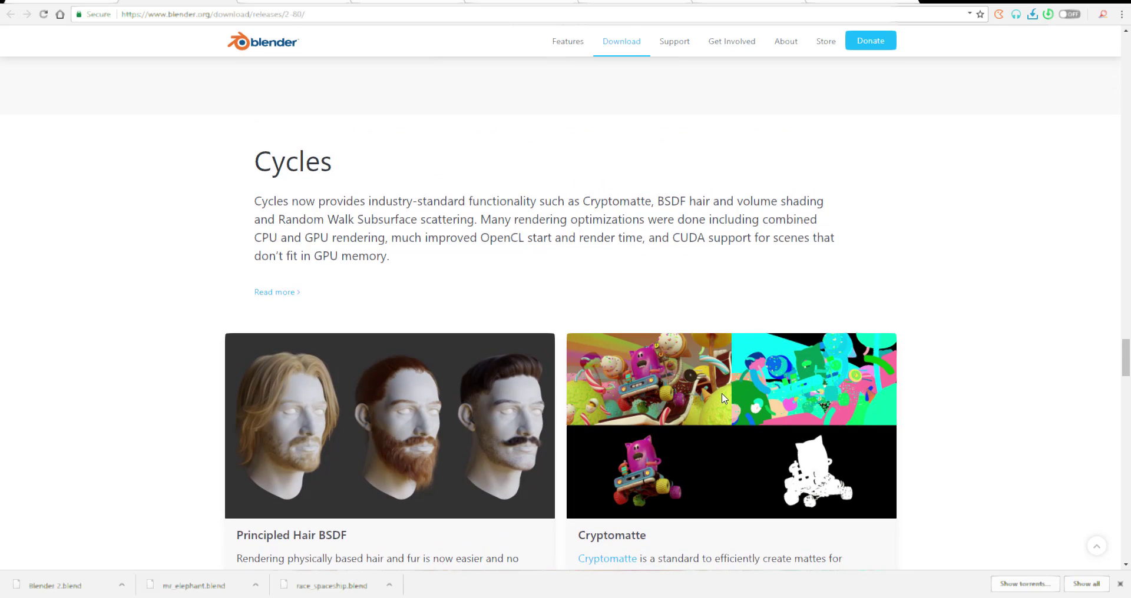
scroll(723, 388, down, 2)
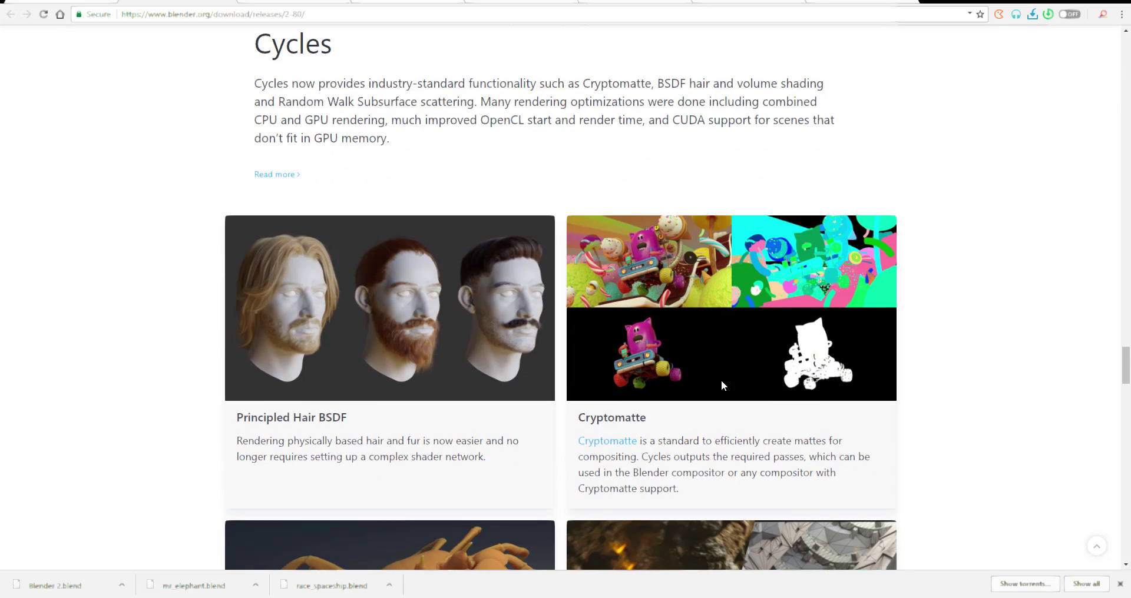
scroll(721, 380, down, 1)
scroll(721, 380, up, 1)
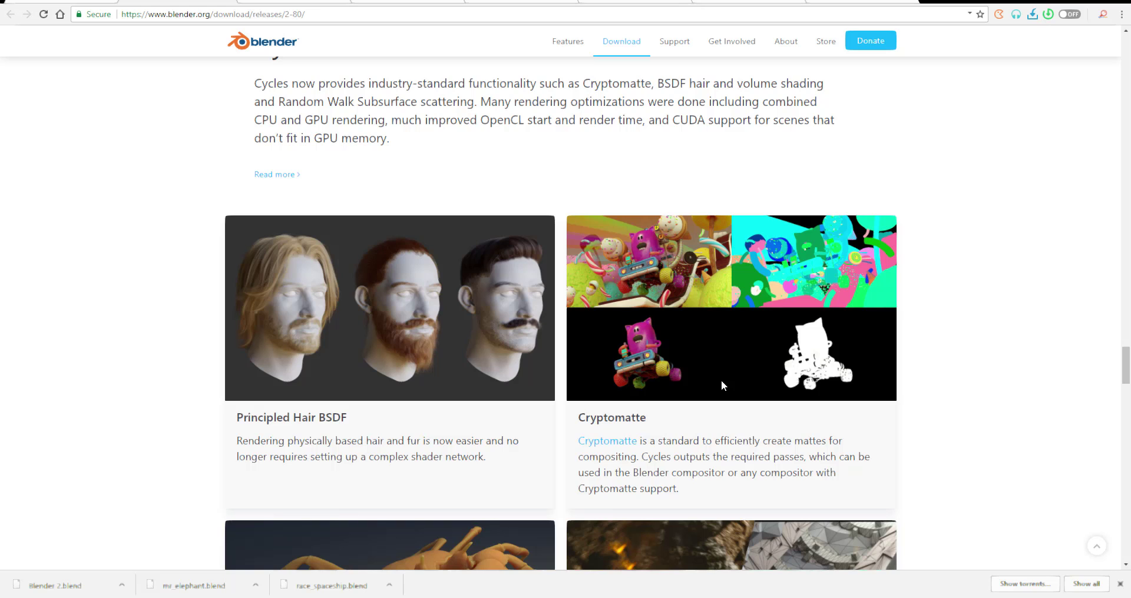
scroll(721, 385, down, 2)
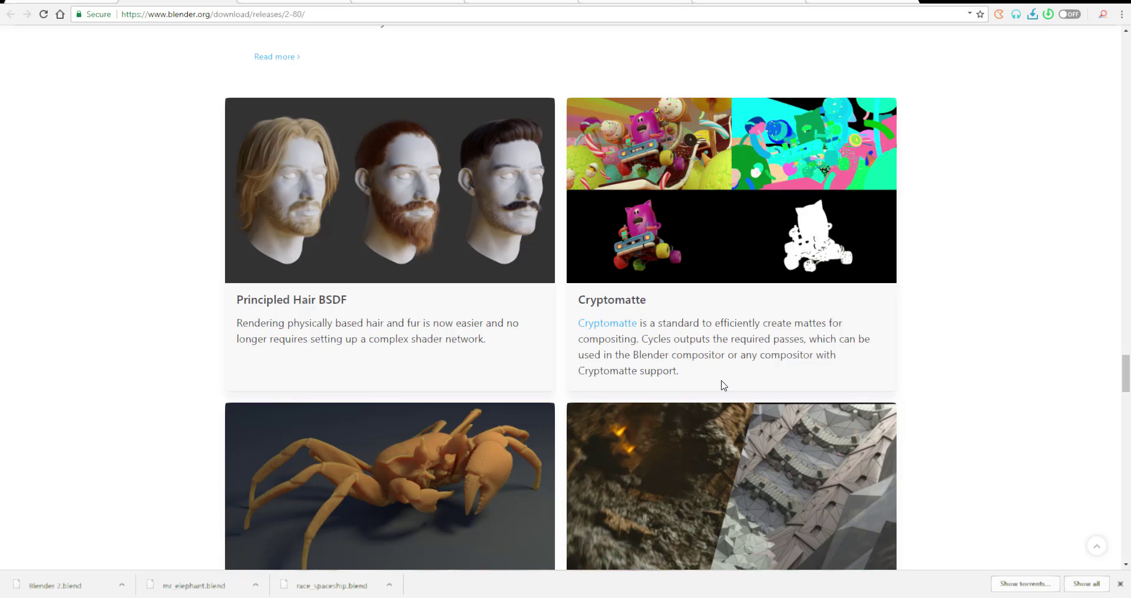
scroll(723, 386, down, 1)
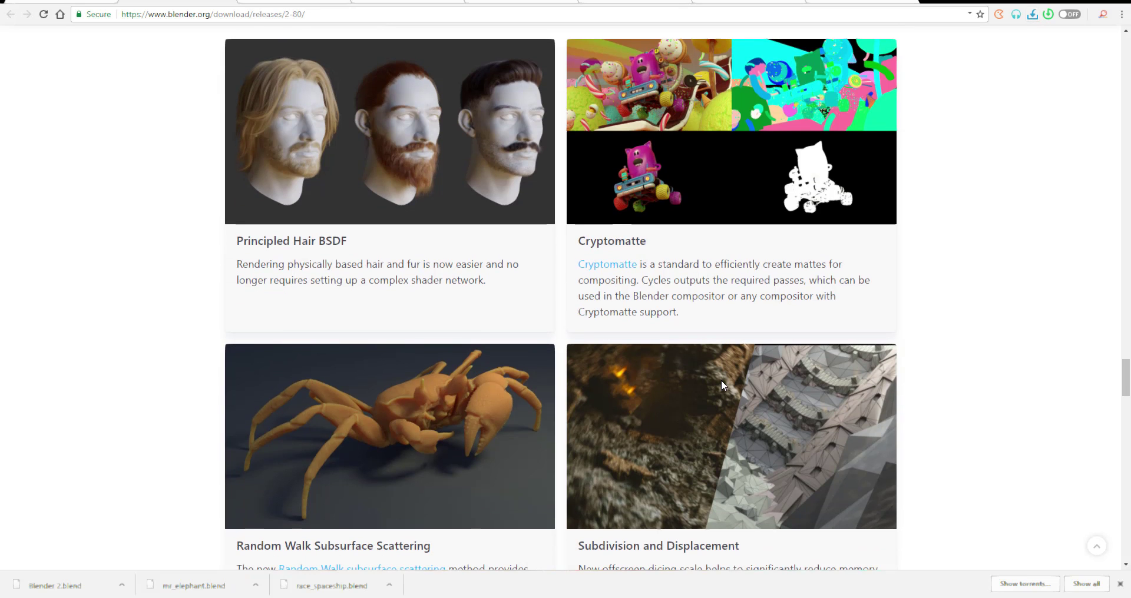
scroll(720, 379, up, 2)
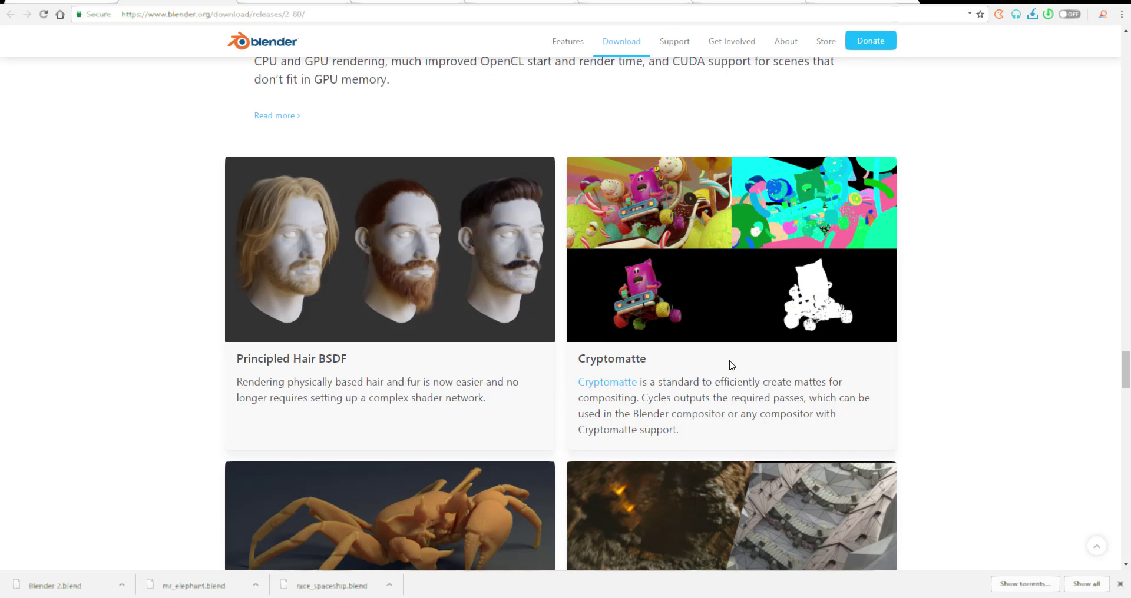
scroll(642, 320, down, 4)
scroll(641, 321, up, 2)
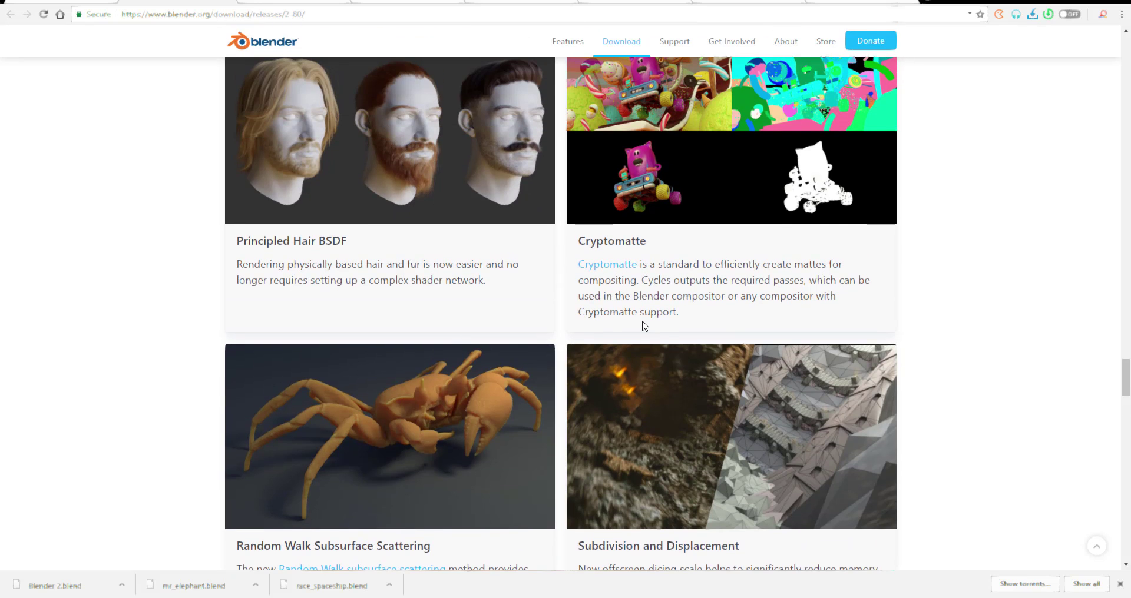
scroll(617, 277, down, 2)
scroll(617, 277, down, 7)
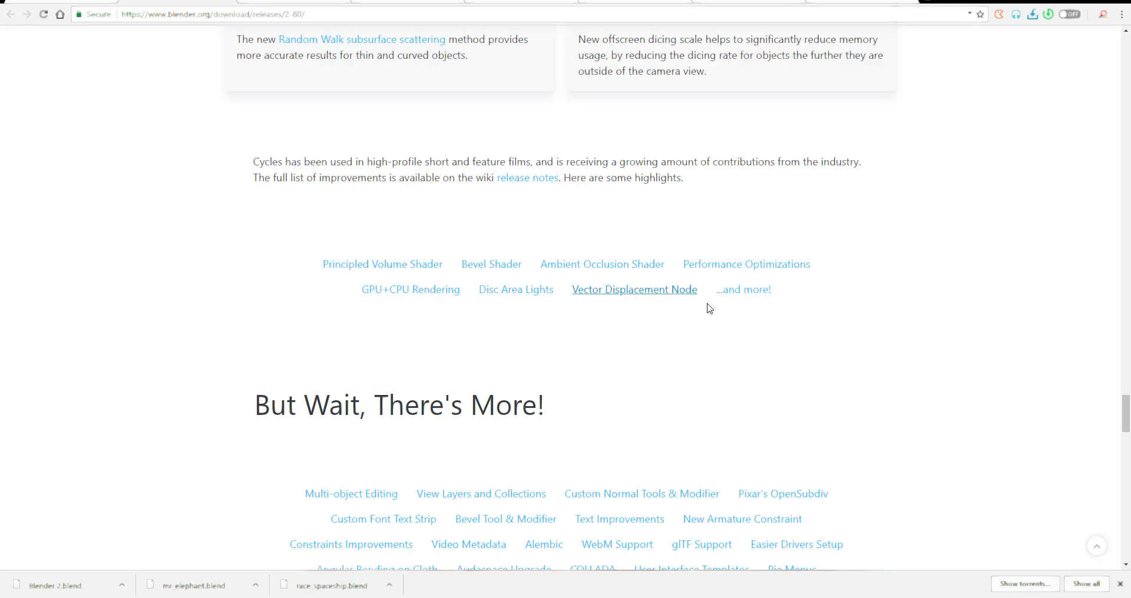
Step: Open the wiki release notes in a new tab, then continue to the 'But Wait, There's More!' list
middle_click(536, 180)
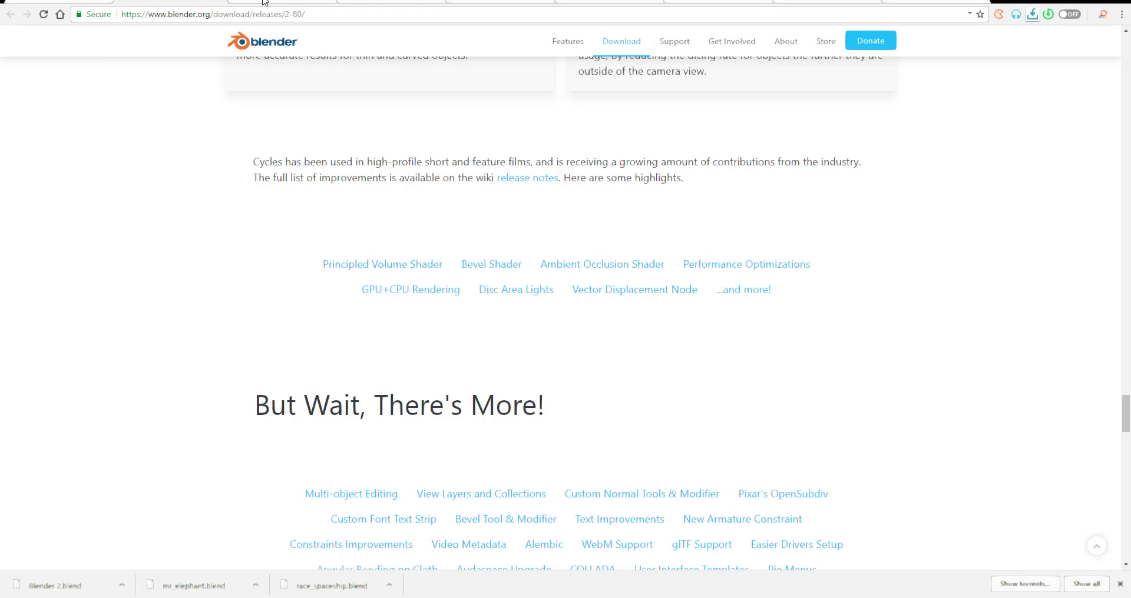
scroll(650, 293, down, 1)
scroll(650, 293, down, 4)
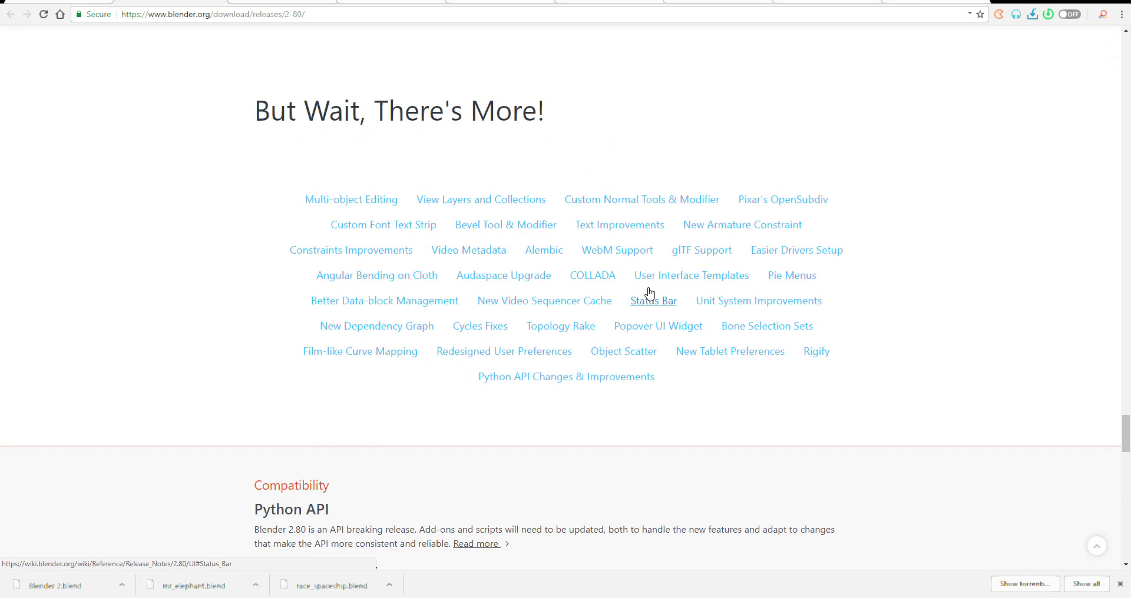
scroll(649, 293, up, 1)
scroll(854, 247, down, 1)
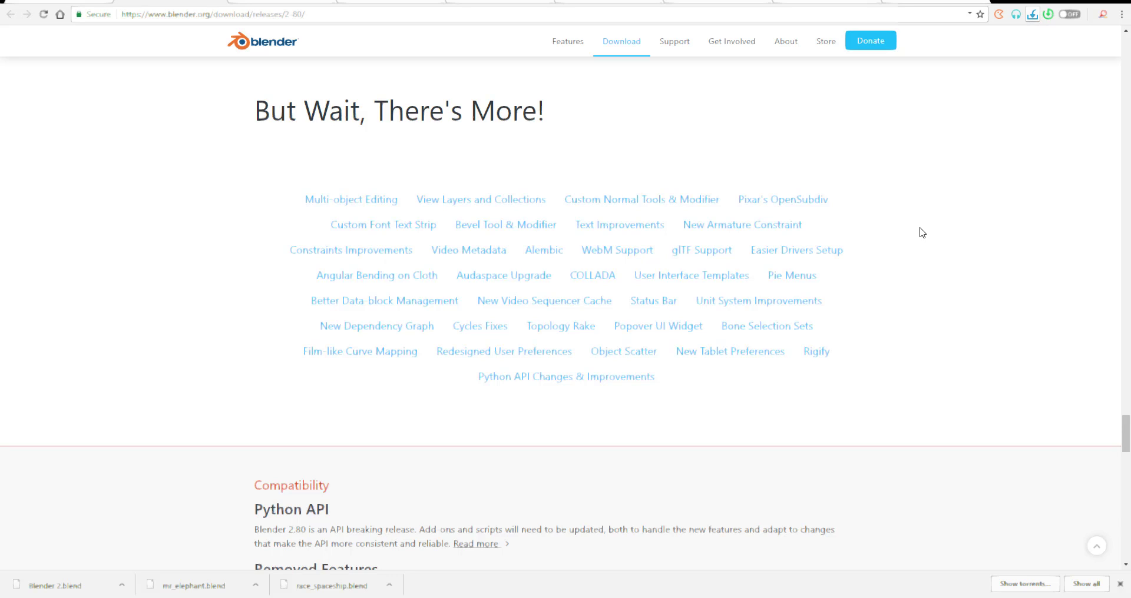
scroll(942, 282, down, 2)
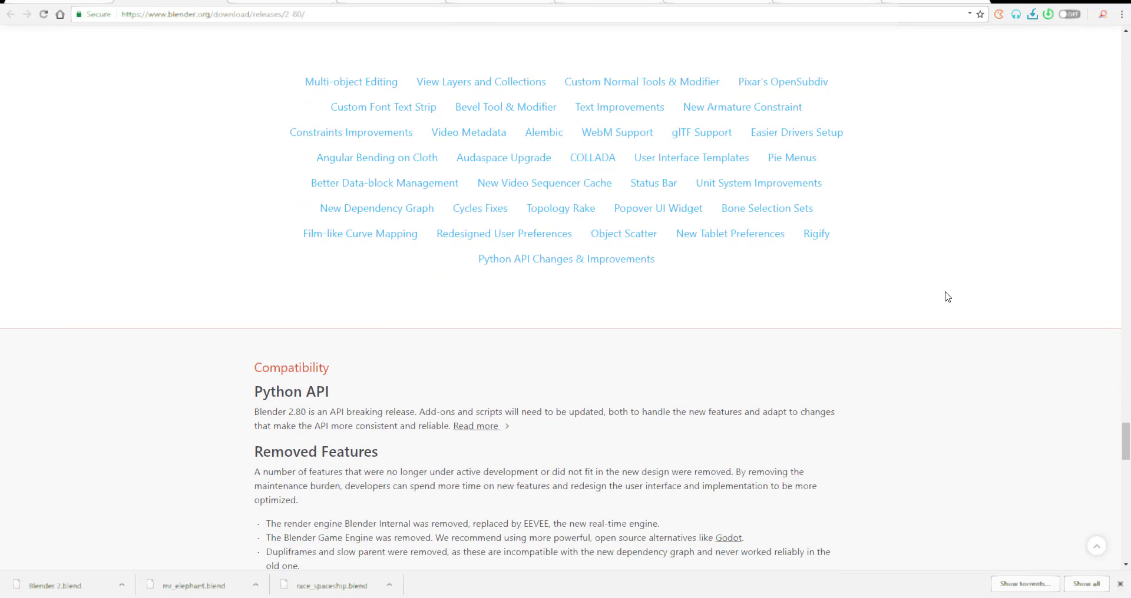
scroll(946, 295, up, 1)
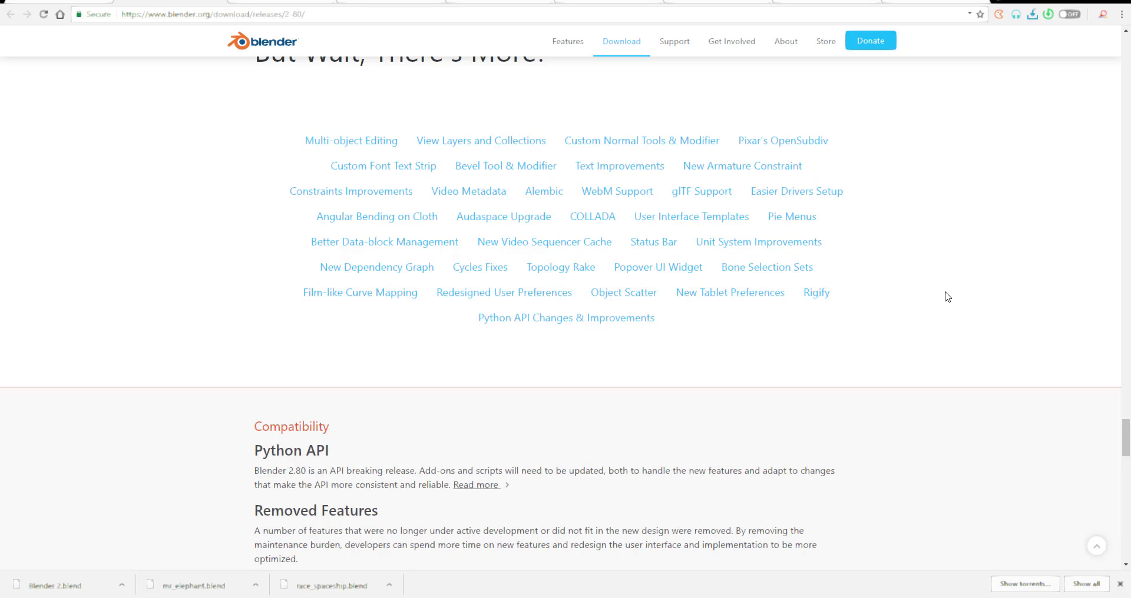
Step: Reach the Try It Yourself demo files, check the builder.blender.org tab, then return to the release page
scroll(946, 298, down, 6)
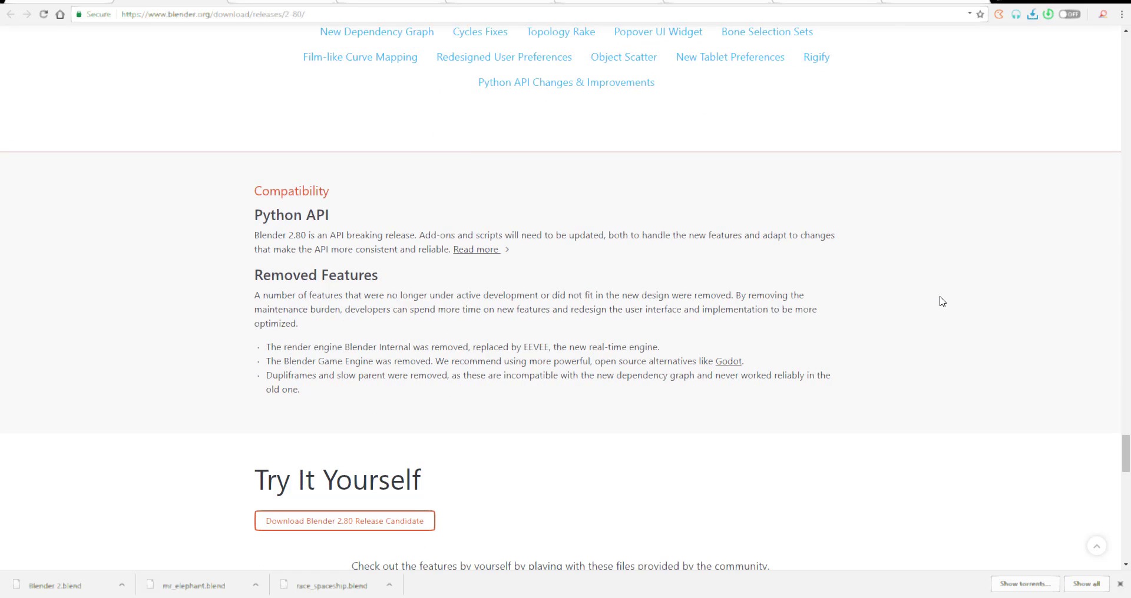
scroll(942, 301, down, 3)
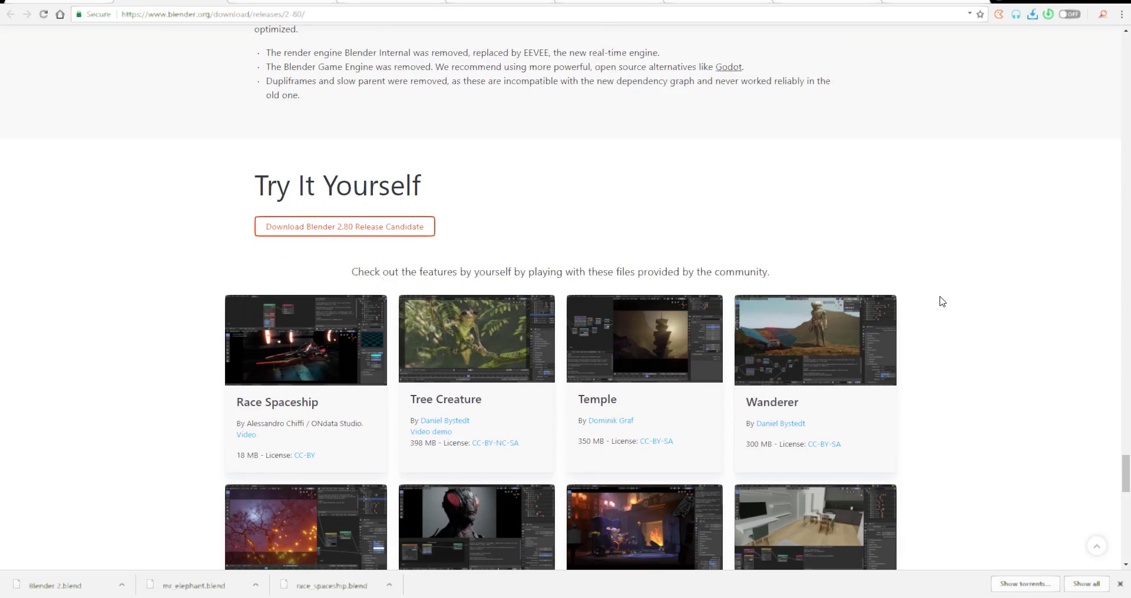
scroll(940, 301, down, 1)
scroll(938, 301, up, 6)
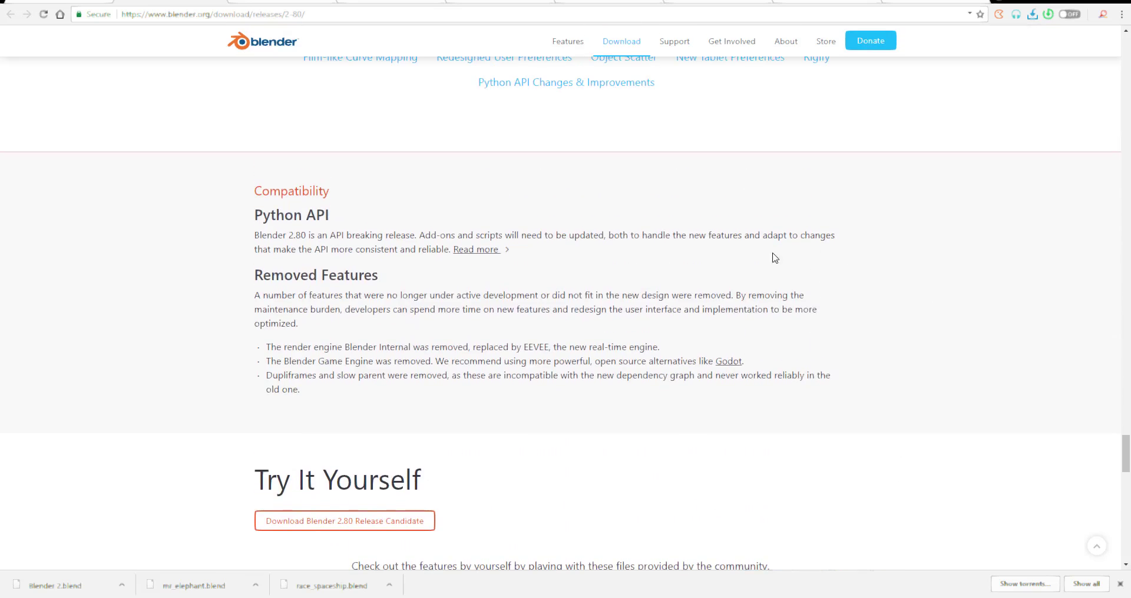
scroll(372, 293, down, 1)
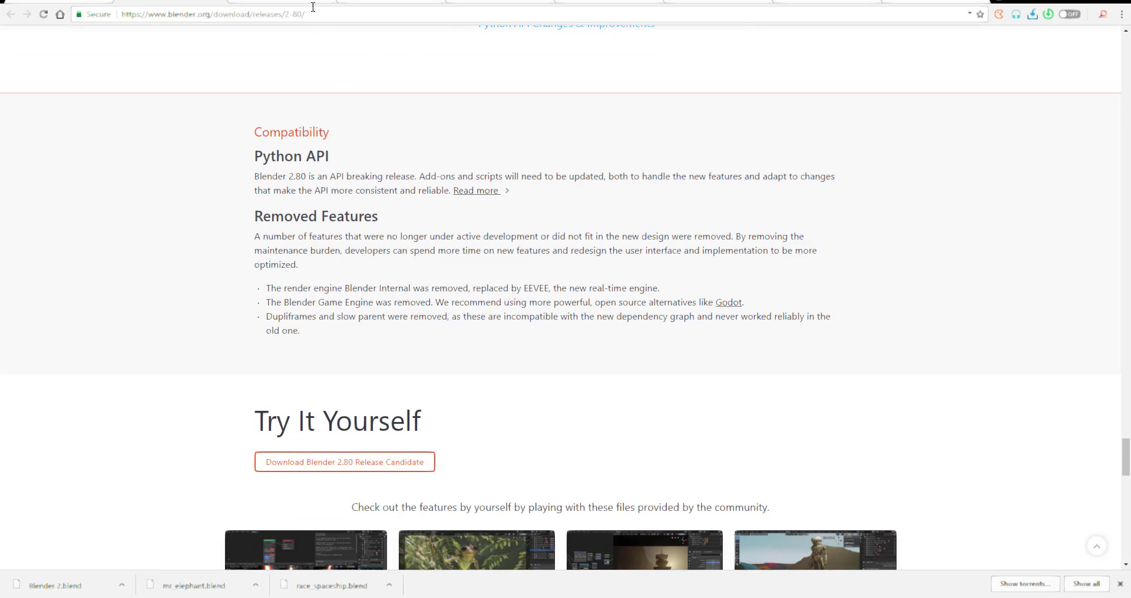
click(377, 3)
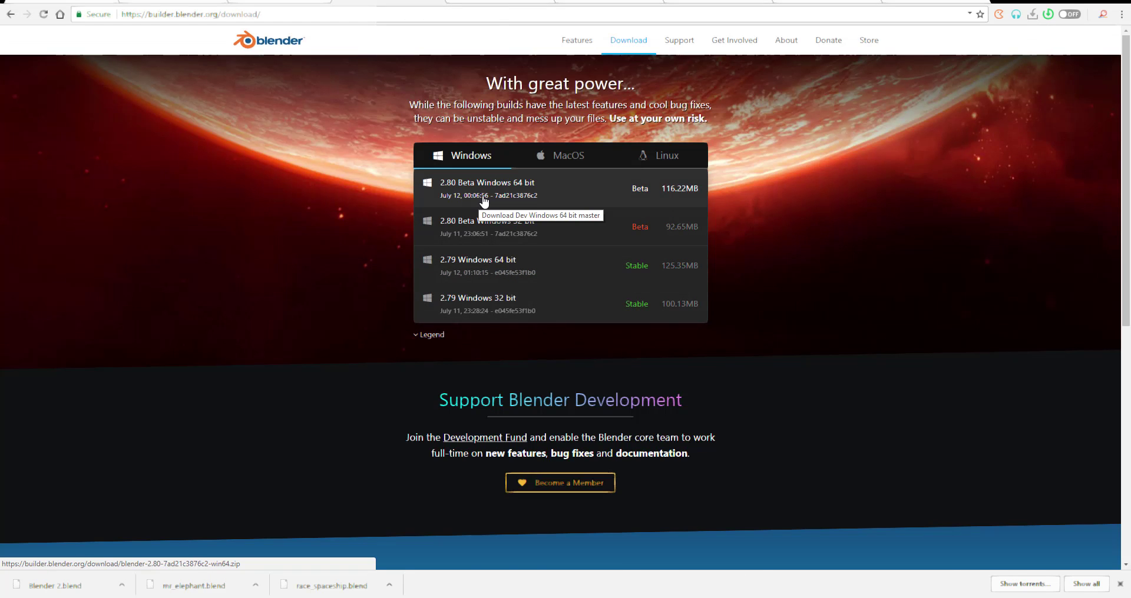
key(ctrl+shift+Tab)
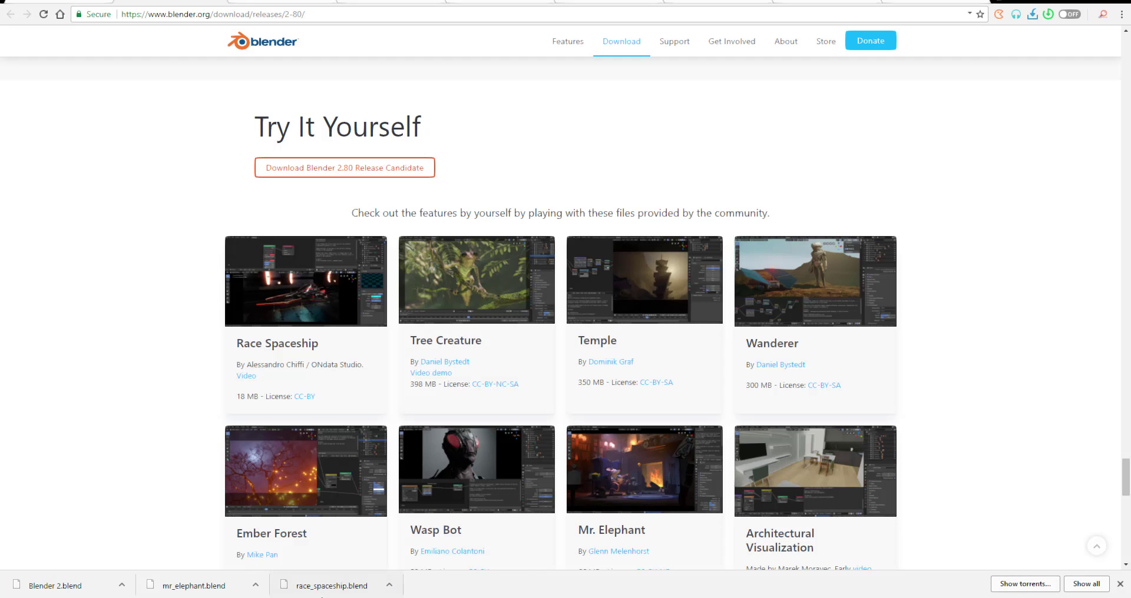
Step: Drop race_spaceship.blend into Blender and open it, discarding the unsaved cube scene
drag(321, 586, 601, 97)
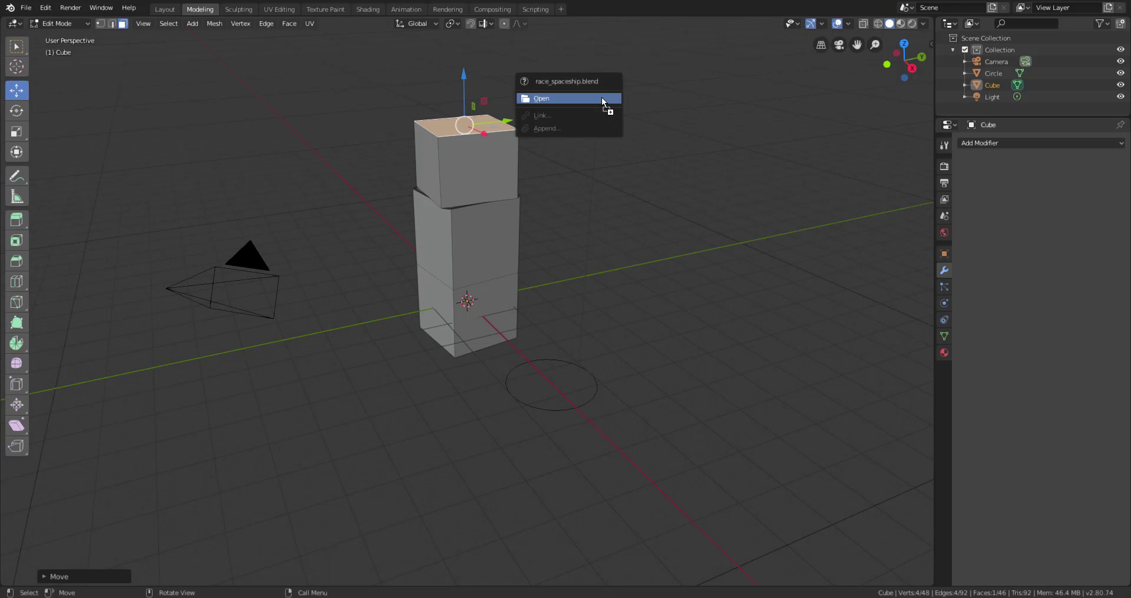
click(575, 102)
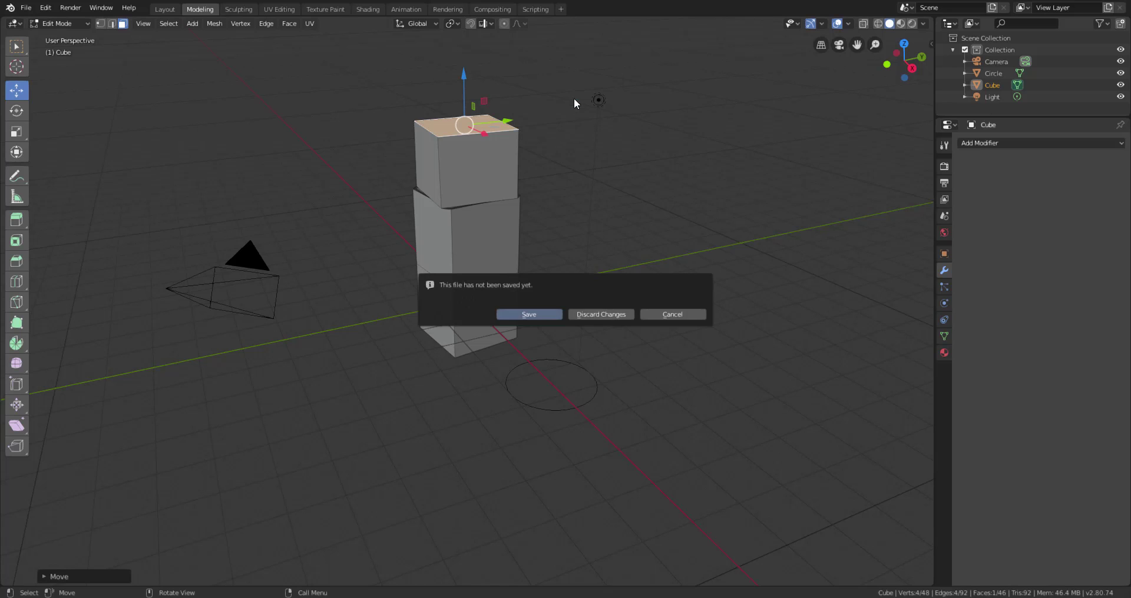
click(585, 315)
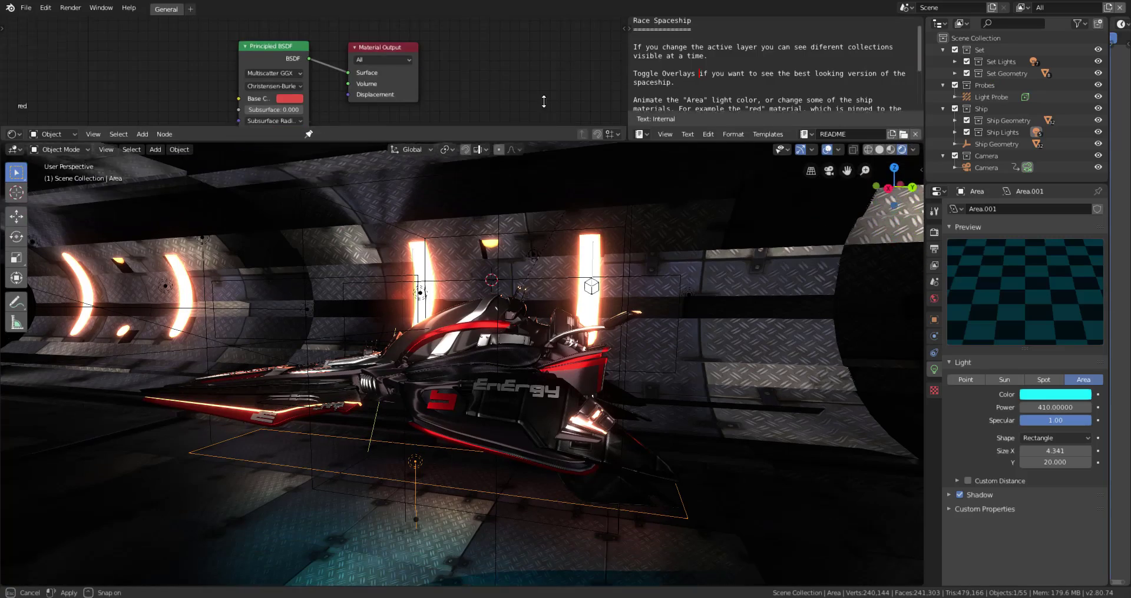
Step: Resize the area borders to make the node editor and README panels taller
drag(505, 125, 505, 96)
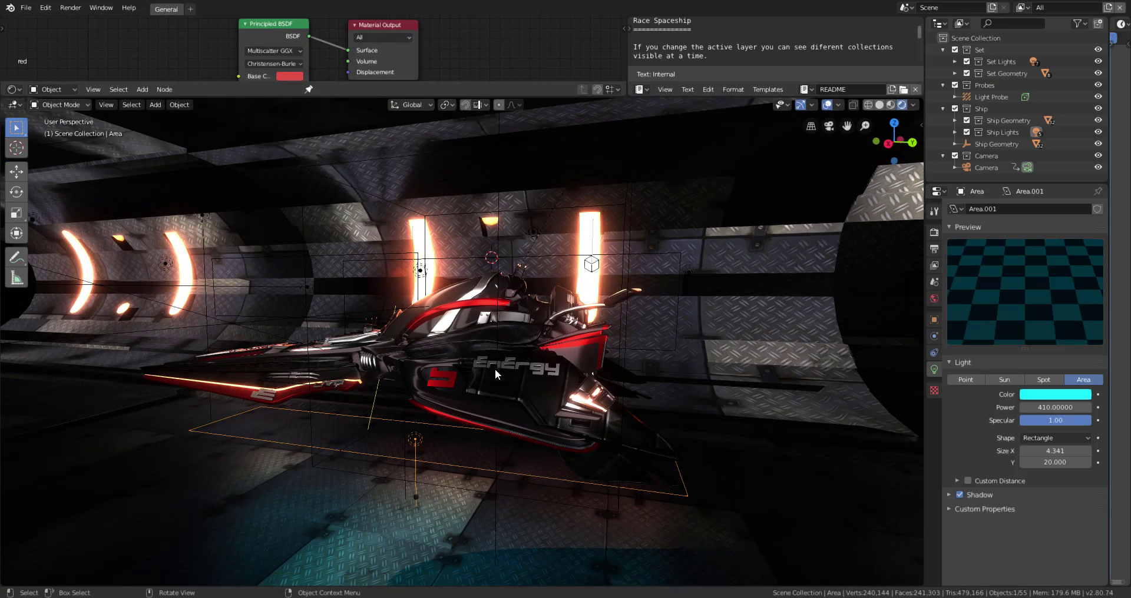
scroll(495, 369, up, 4)
middle_drag(495, 369, 598, 438)
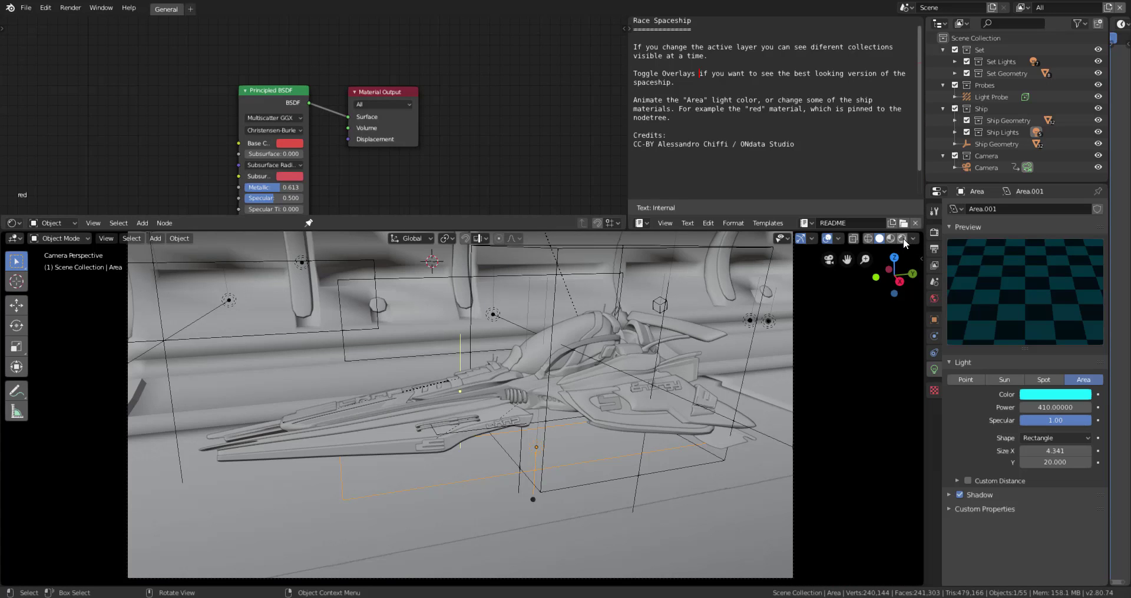
Step: Switch to Rendered shading and orbit the Race Spaceship, ending on a view of the whole ship
key(shift+z)
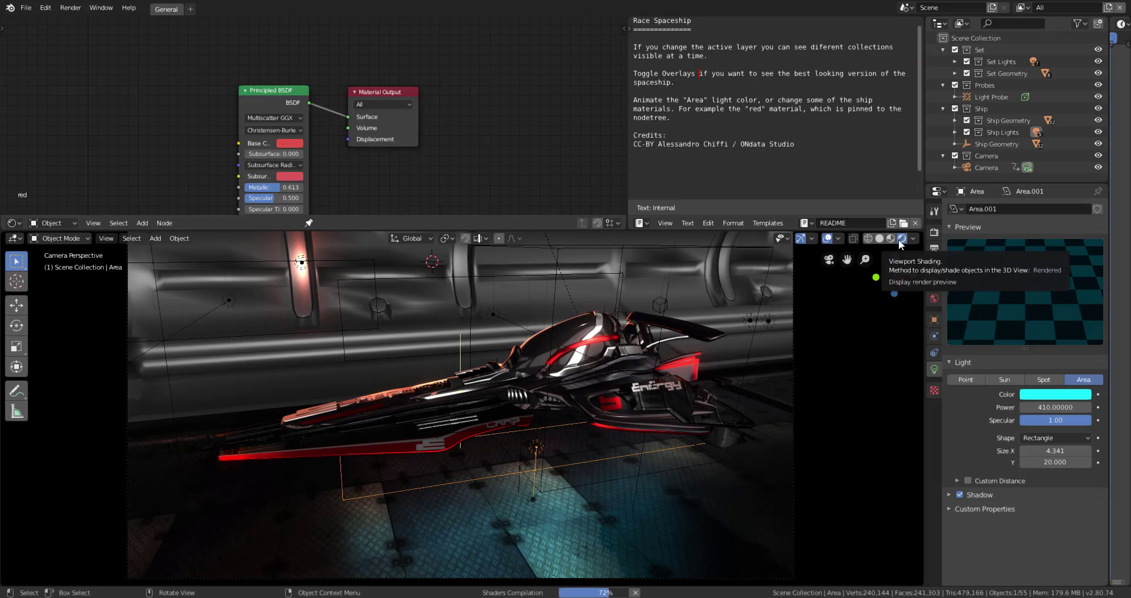
middle_drag(884, 277, 587, 472)
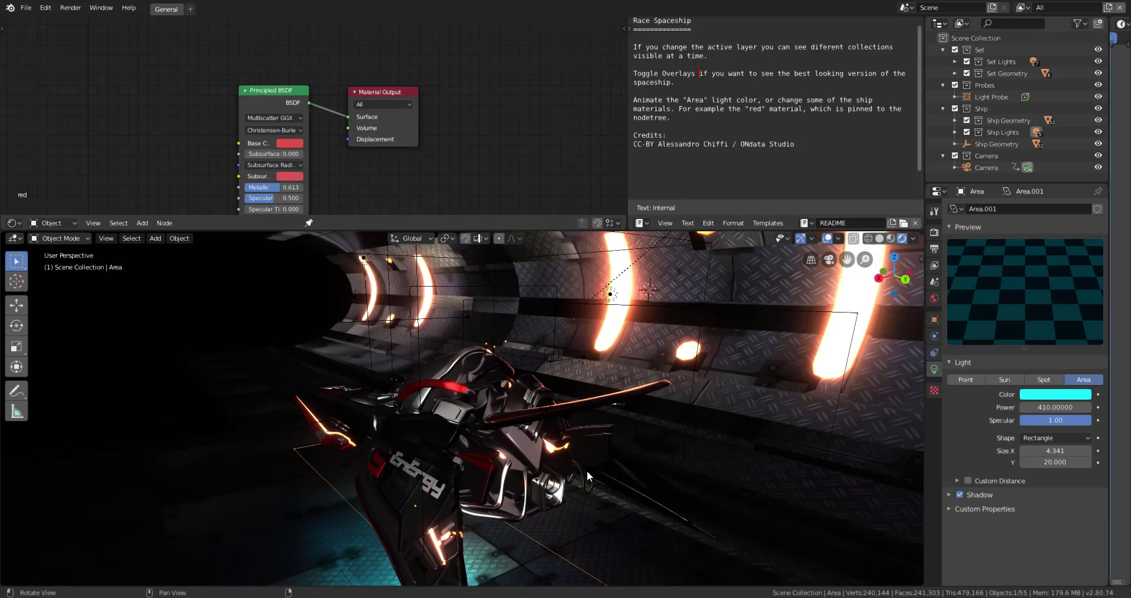
middle_drag(428, 406, 580, 436)
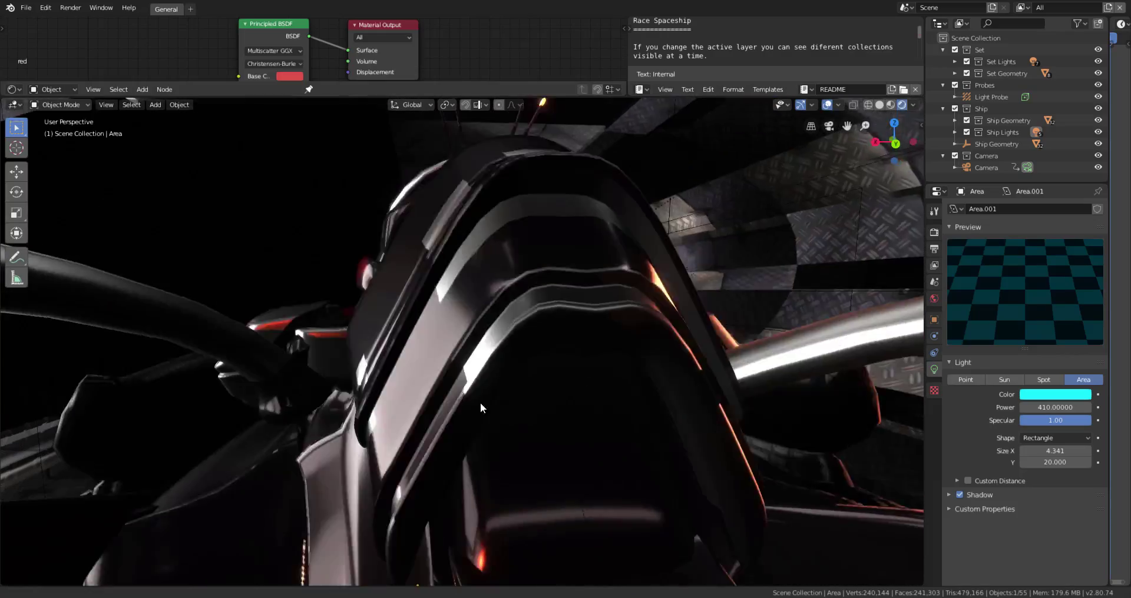
middle_drag(481, 408, 336, 335)
middle_drag(306, 377, 491, 426)
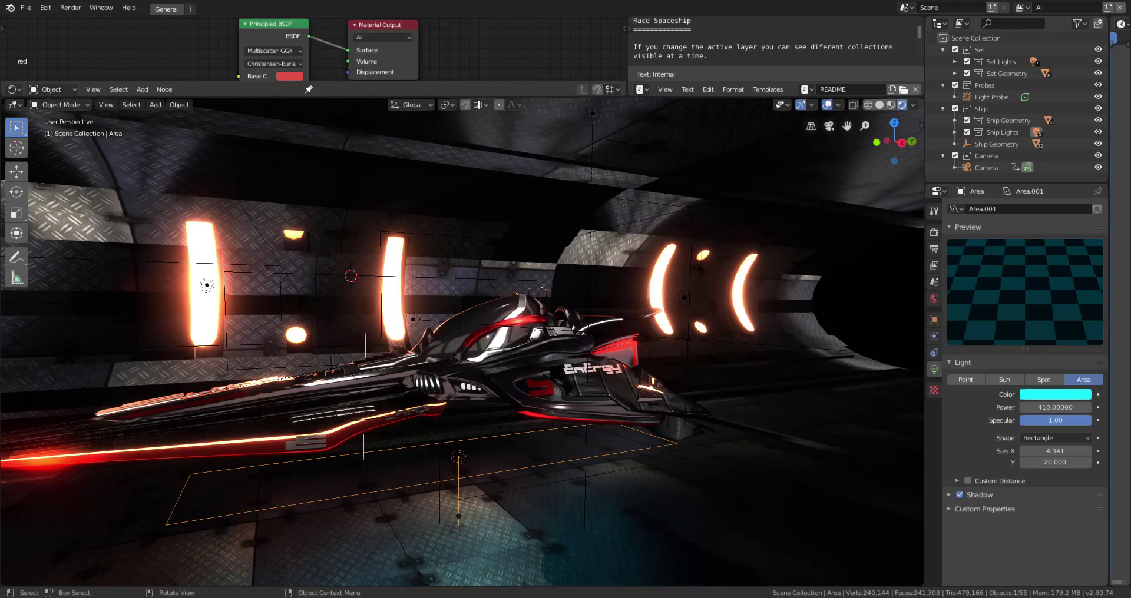
Step: Orbit the Mr. Elephant room around behind the armchair
mouse_move(335, 594)
click(334, 576)
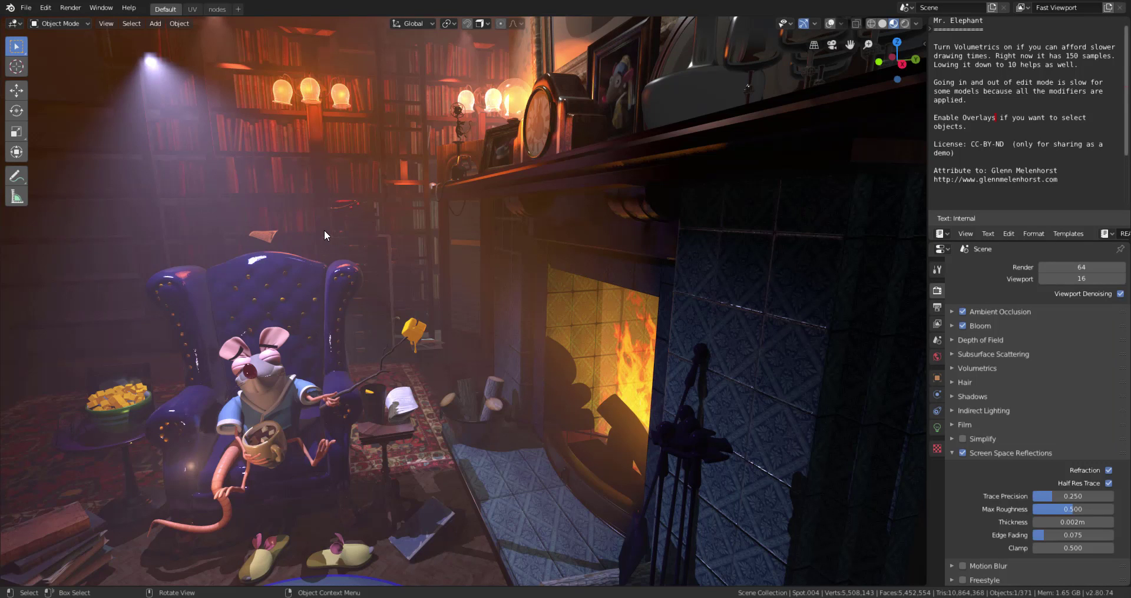
middle_drag(394, 407, 447, 379)
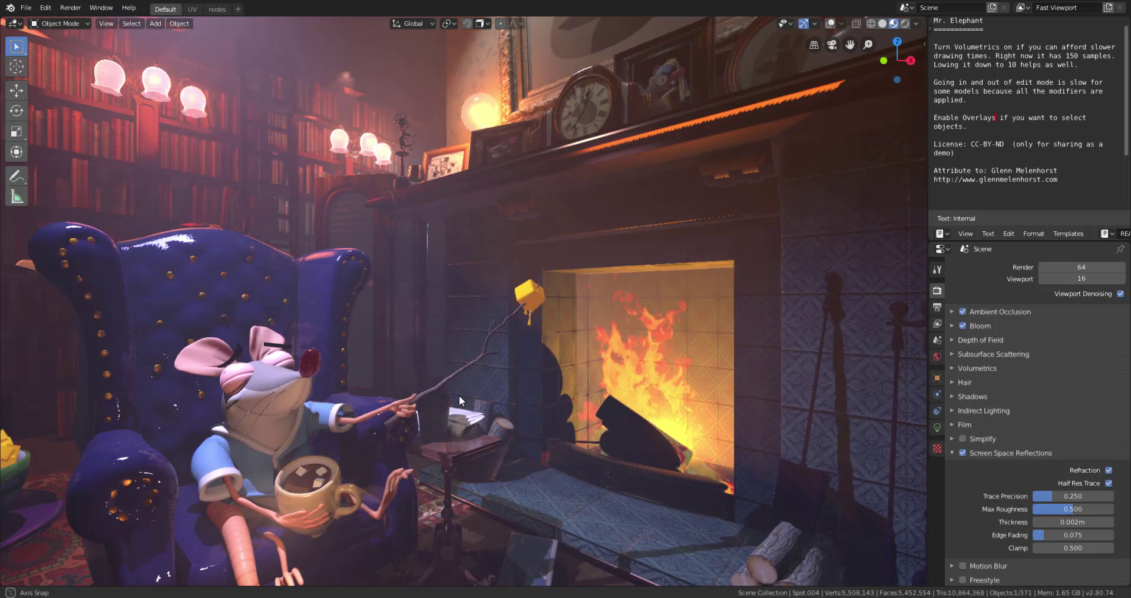
Step: Reframe the room through the camera view, then bring Chrome's Try It Yourself demo files page forward
key(KP_0)
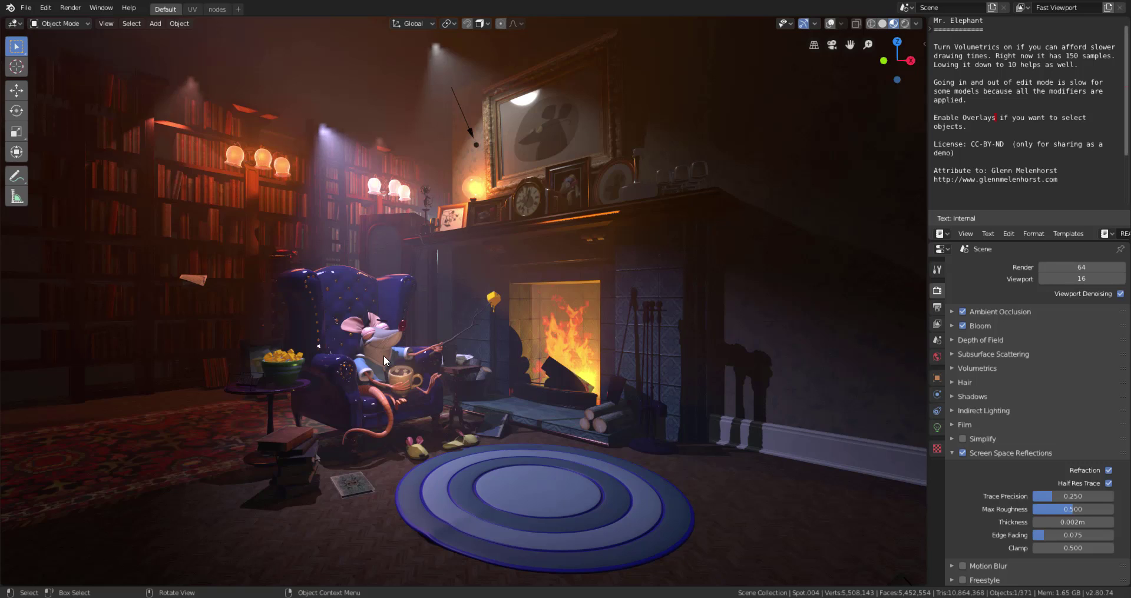
scroll(384, 355, up, 3)
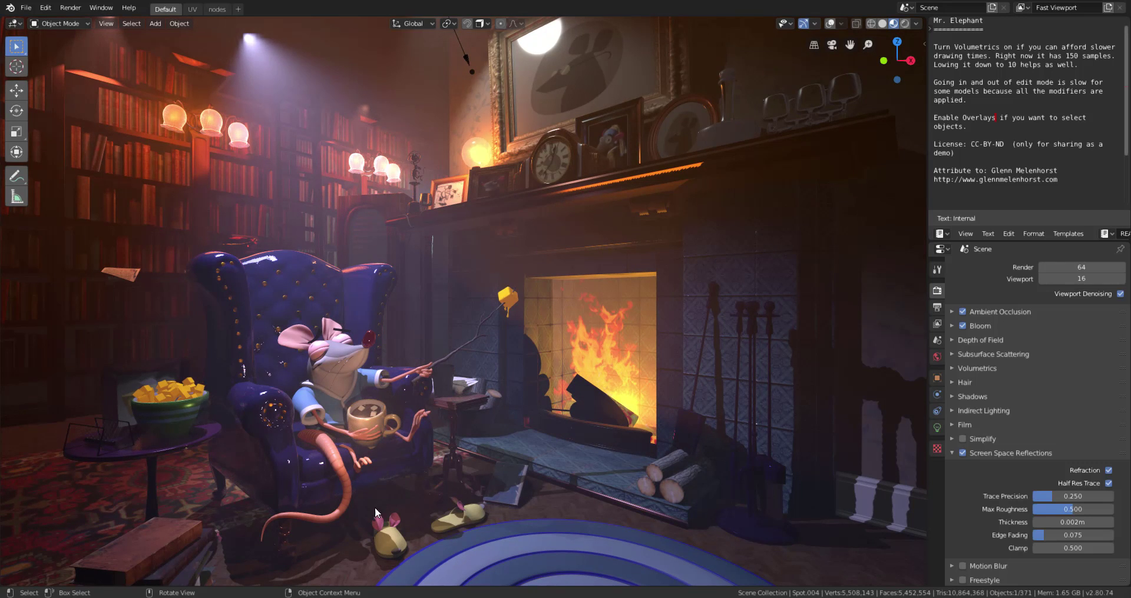
click(298, 566)
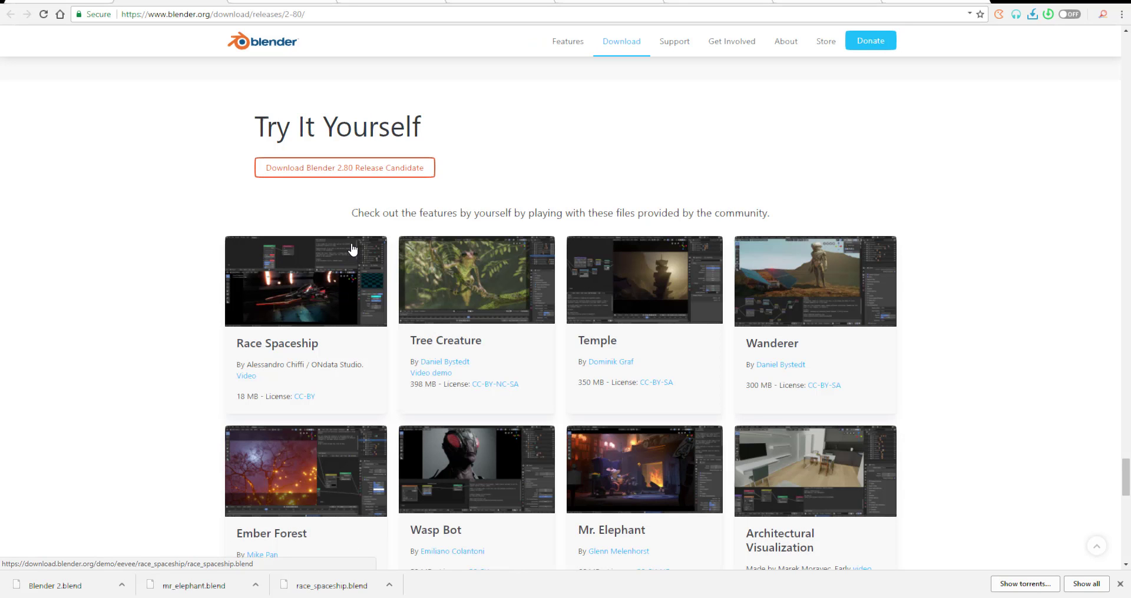
Step: Scroll from the demo file cards up to the 'The Fun is Back in 3D' banner
scroll(352, 249, down, 3)
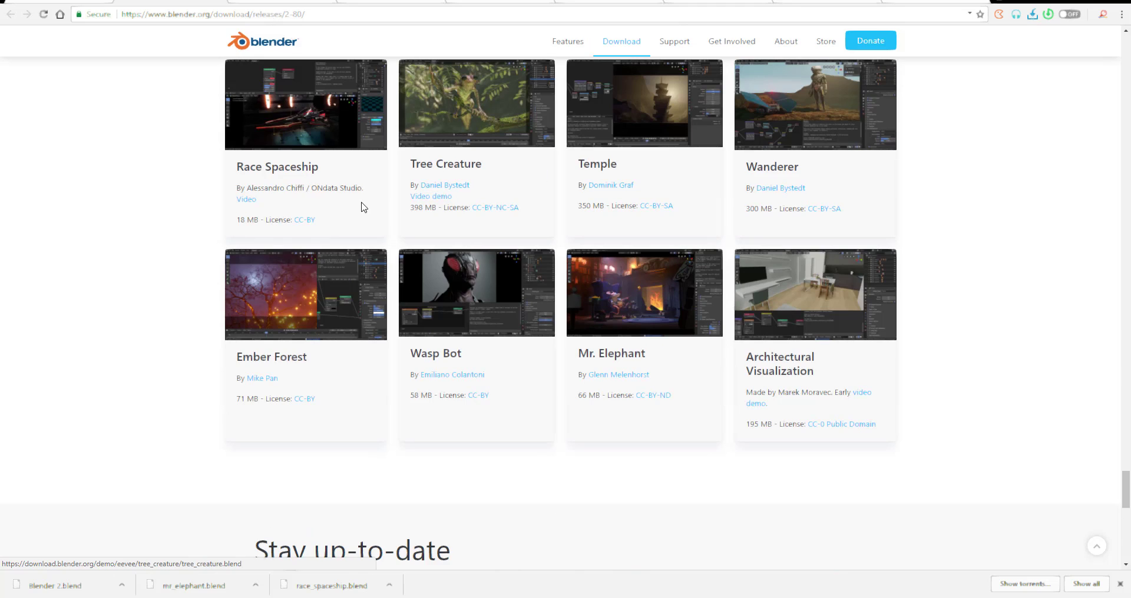
scroll(361, 207, down, 6)
scroll(756, 65, up, 8)
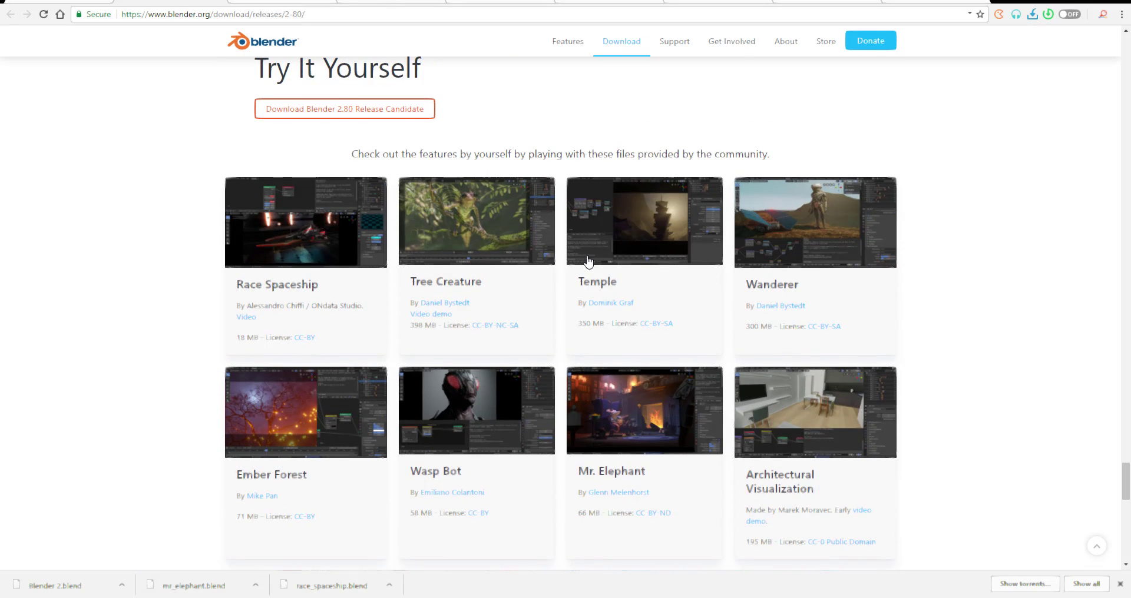
scroll(652, 272, up, 5)
scroll(652, 270, up, 15)
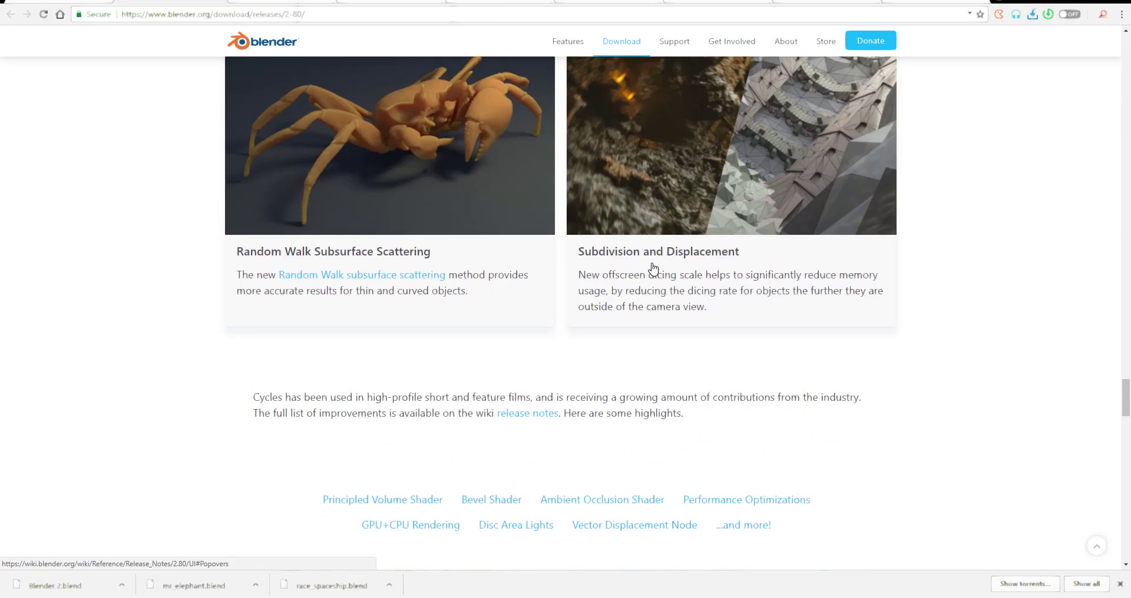
scroll(651, 263, up, 15)
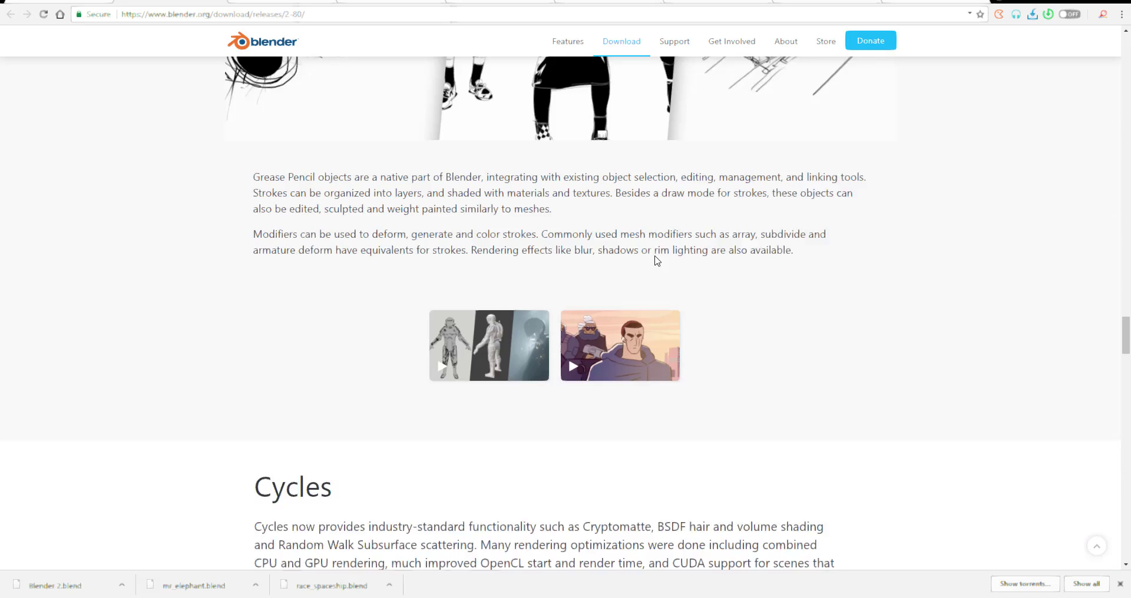
scroll(664, 253, up, 8)
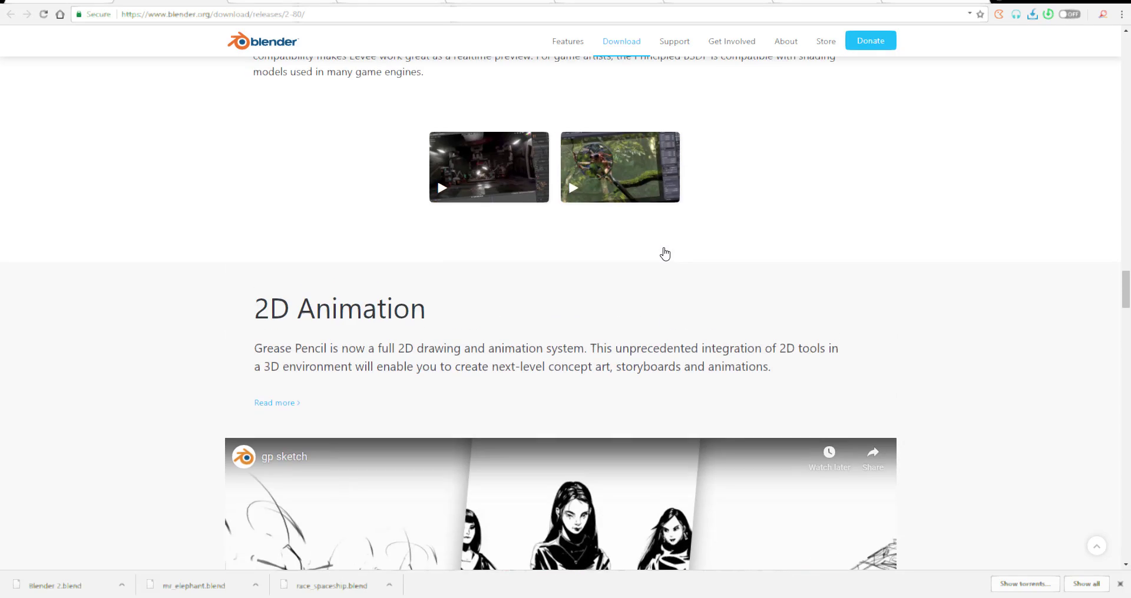
scroll(666, 252, up, 1)
scroll(665, 252, up, 12)
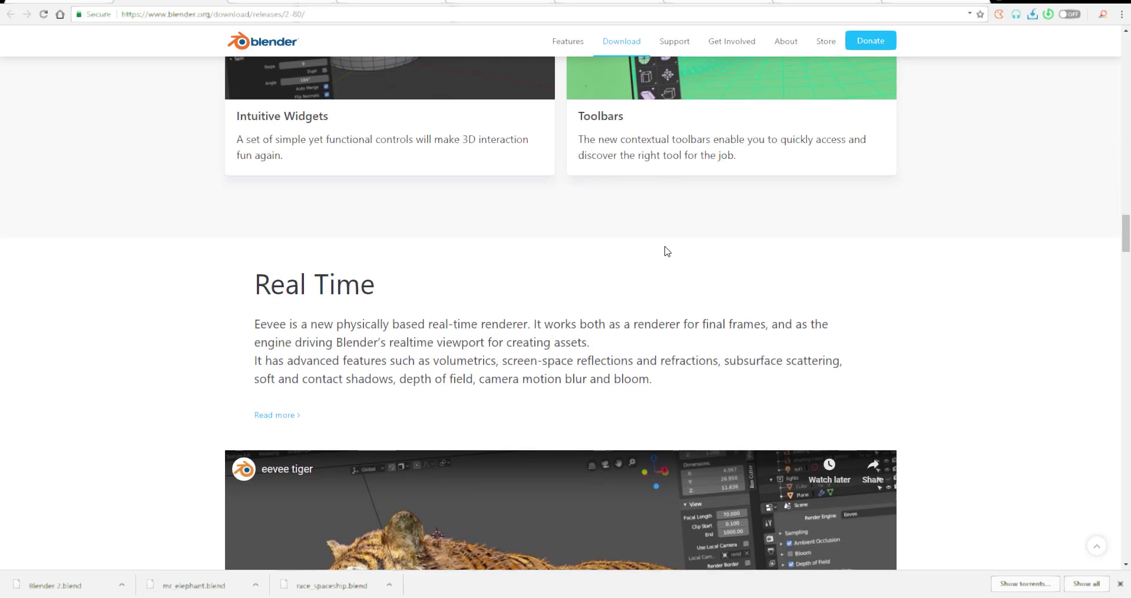
scroll(664, 250, up, 12)
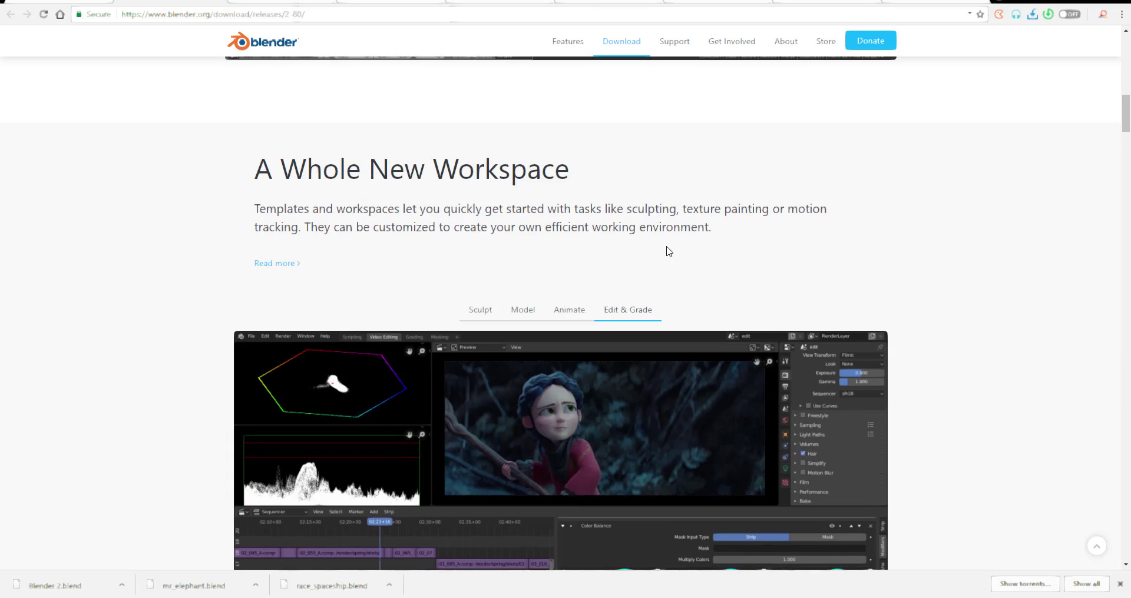
scroll(666, 252, down, 13)
scroll(667, 252, up, 20)
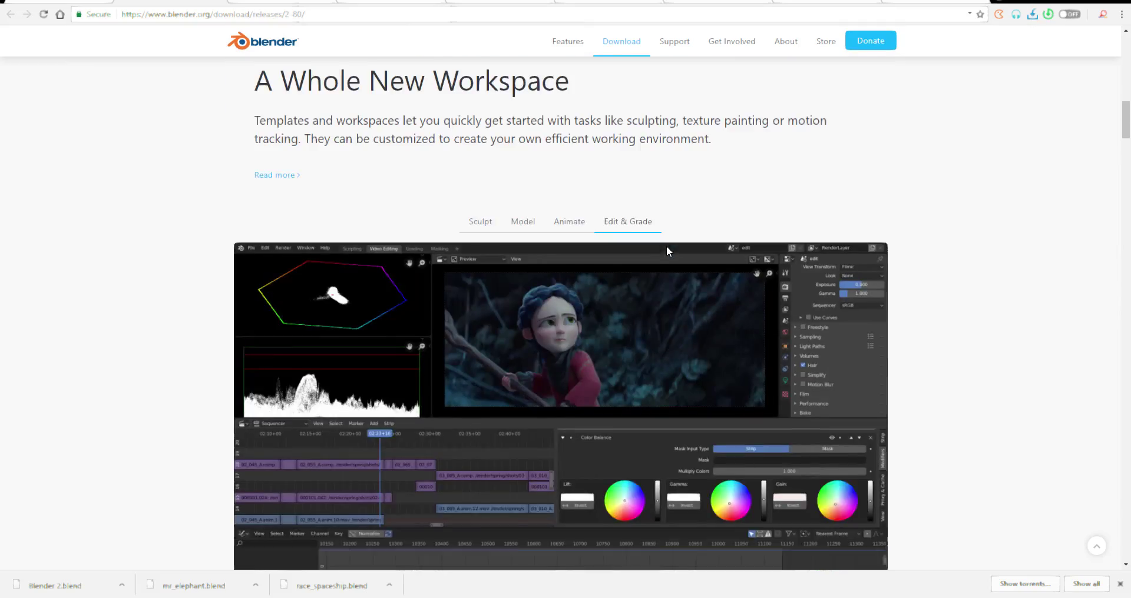
scroll(666, 247, up, 1)
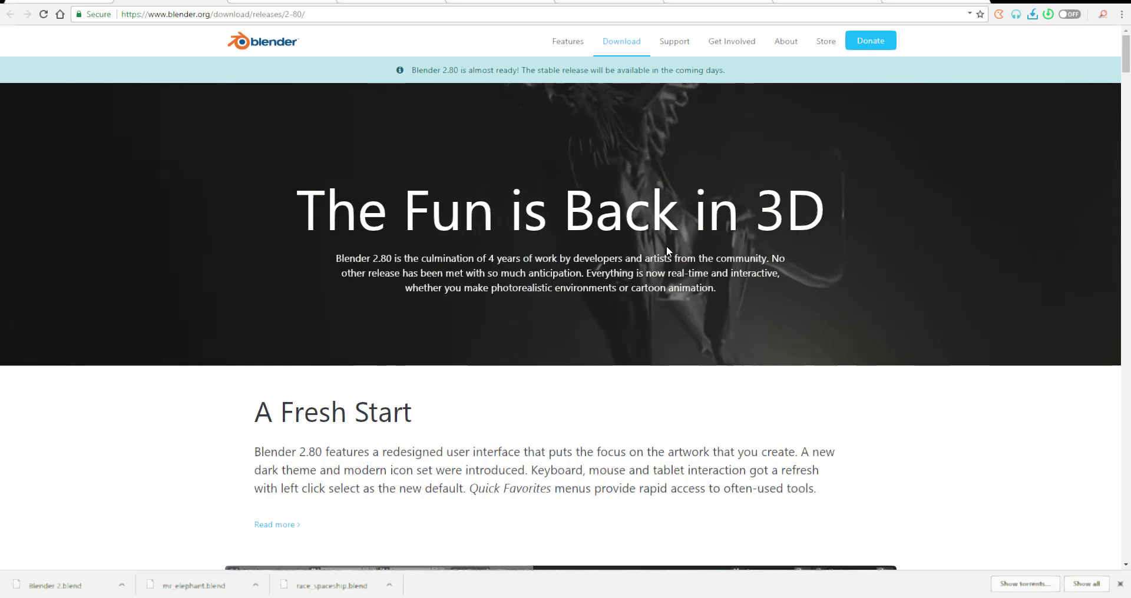
Step: Scroll down through the Blender 2.80 release page and back up slightly
scroll(667, 246, down, 10)
scroll(668, 251, up, 3)
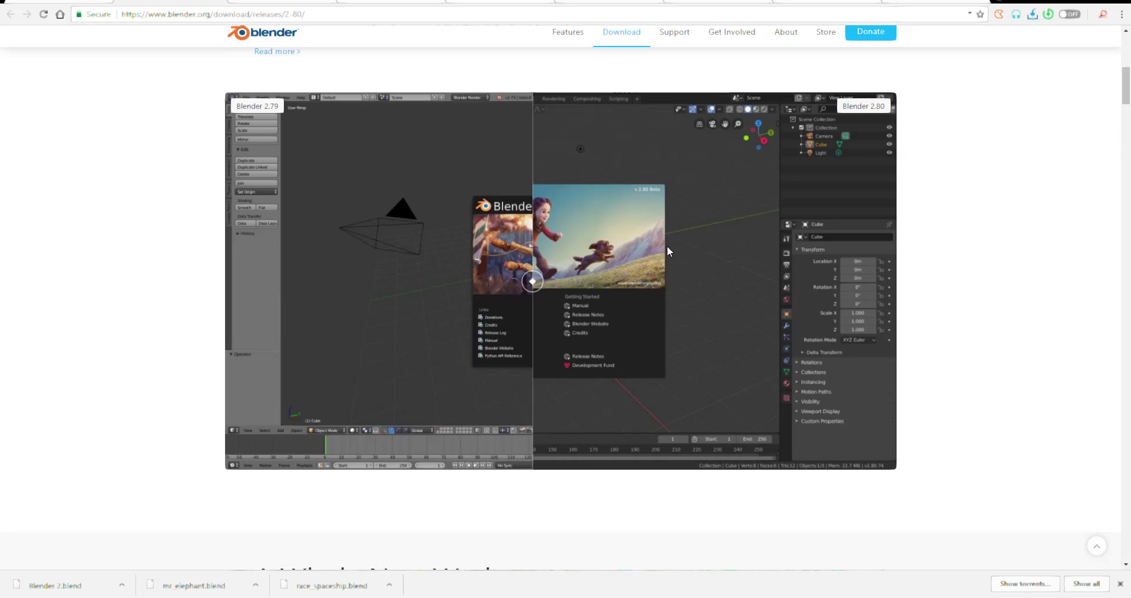
scroll(667, 250, down, 1)
scroll(667, 250, down, 6)
scroll(669, 251, down, 20)
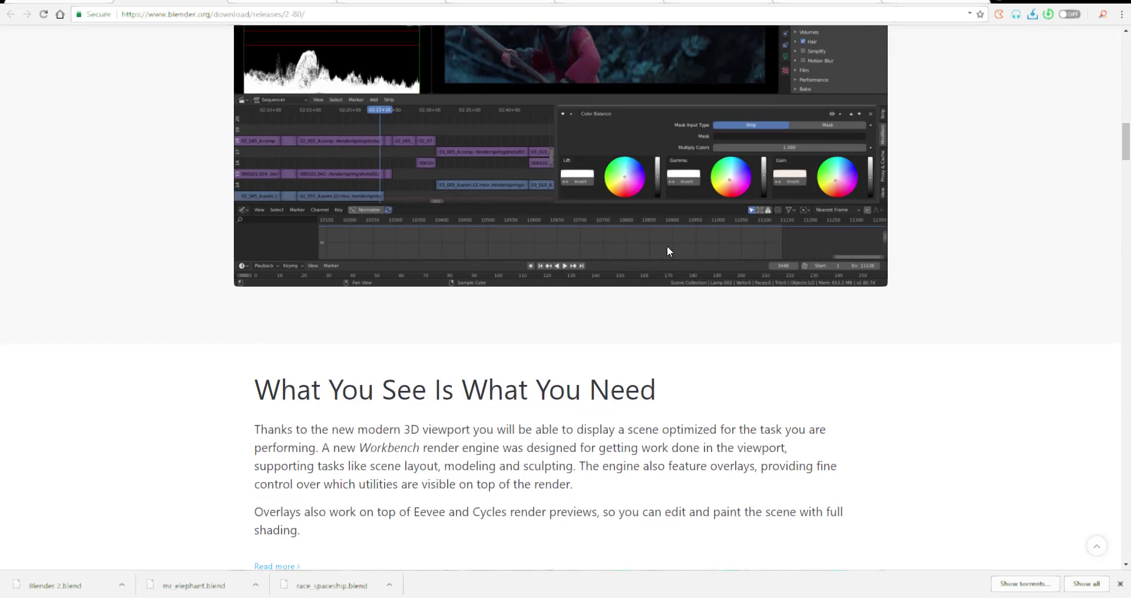
scroll(669, 253, down, 13)
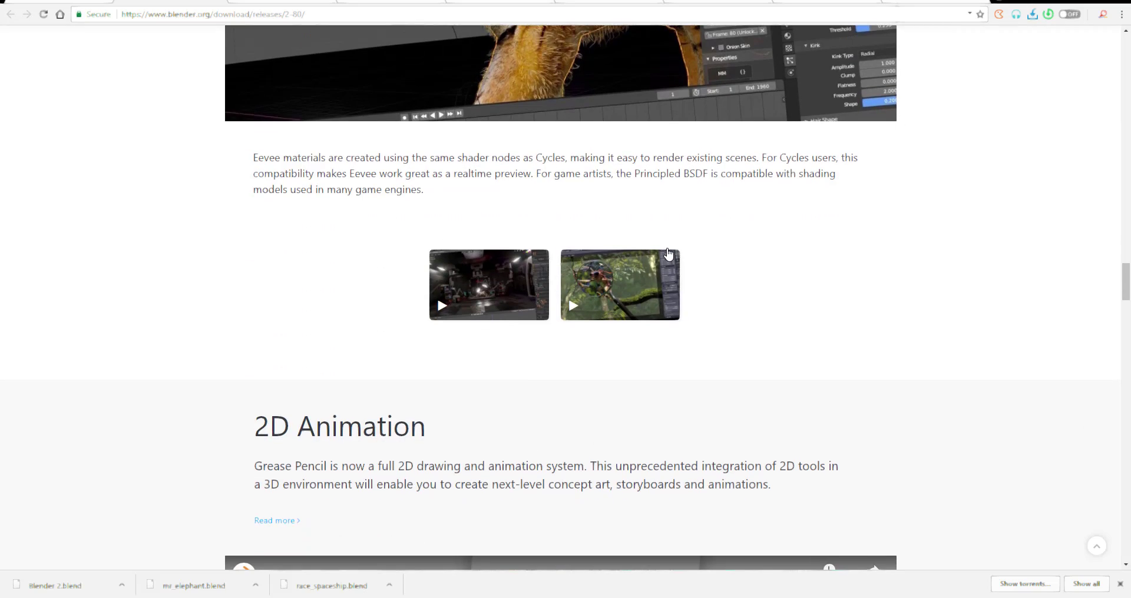
scroll(667, 253, up, 20)
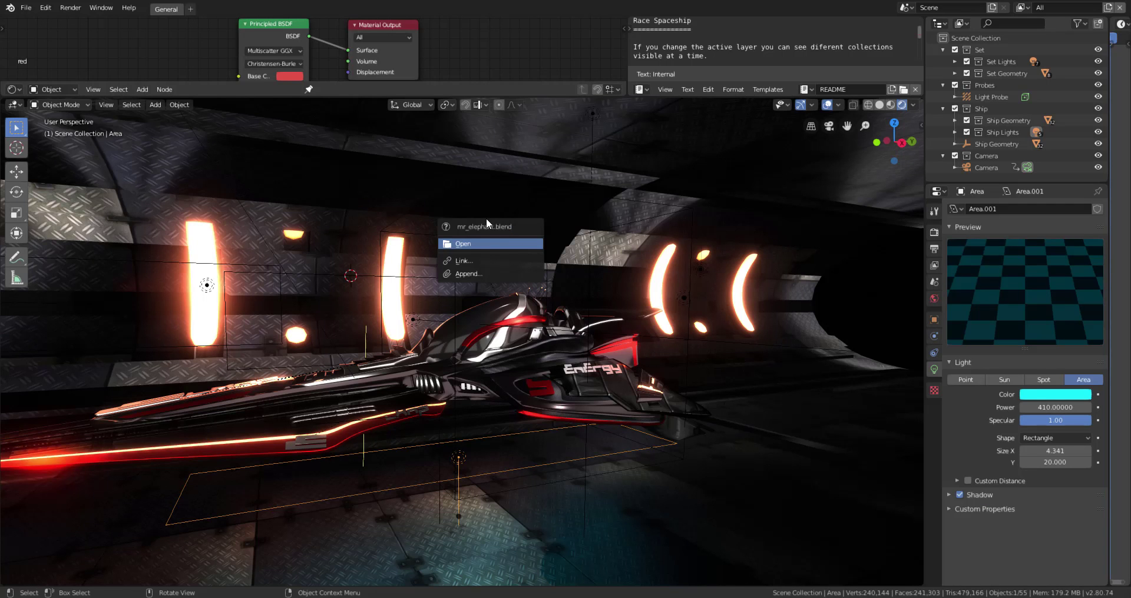
Step: Open the dropped mr_elephant.blend and zoom out on the fireside room
key(Return)
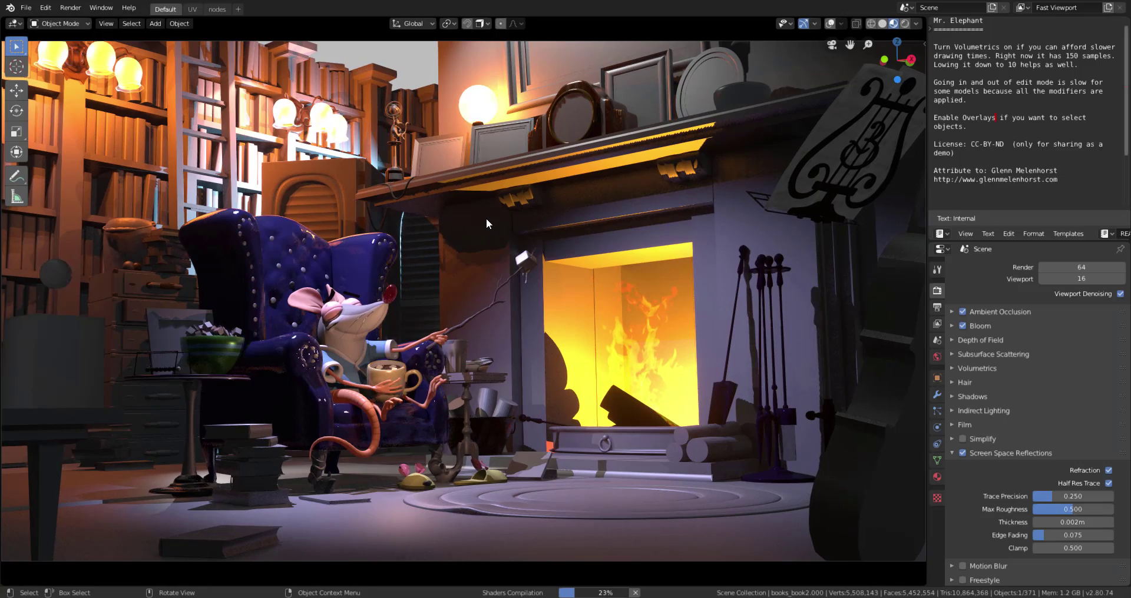
scroll(415, 348, down, 3)
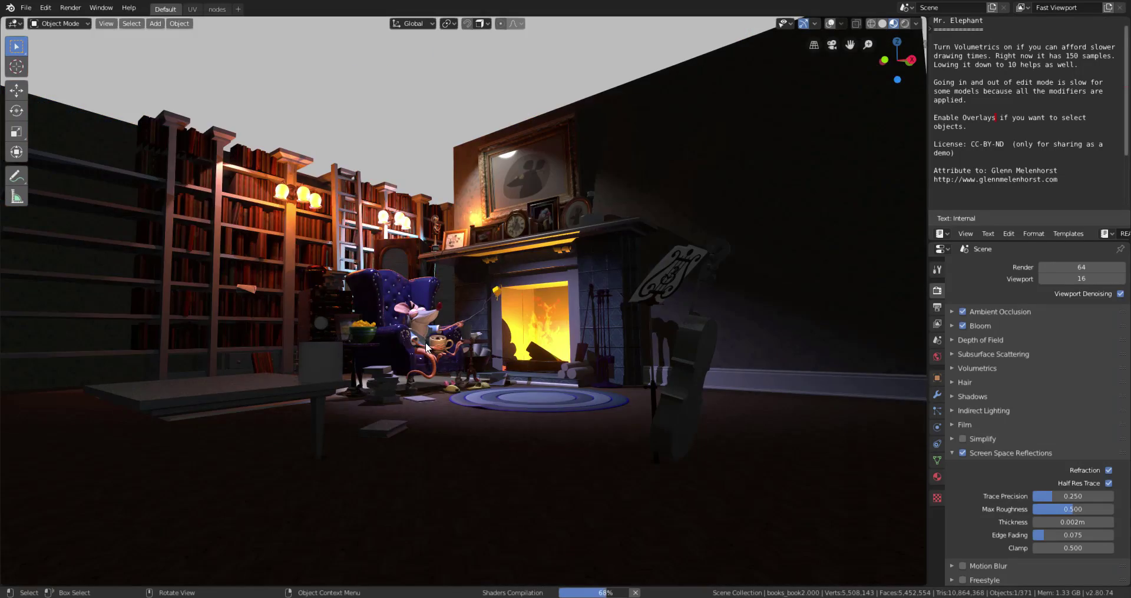